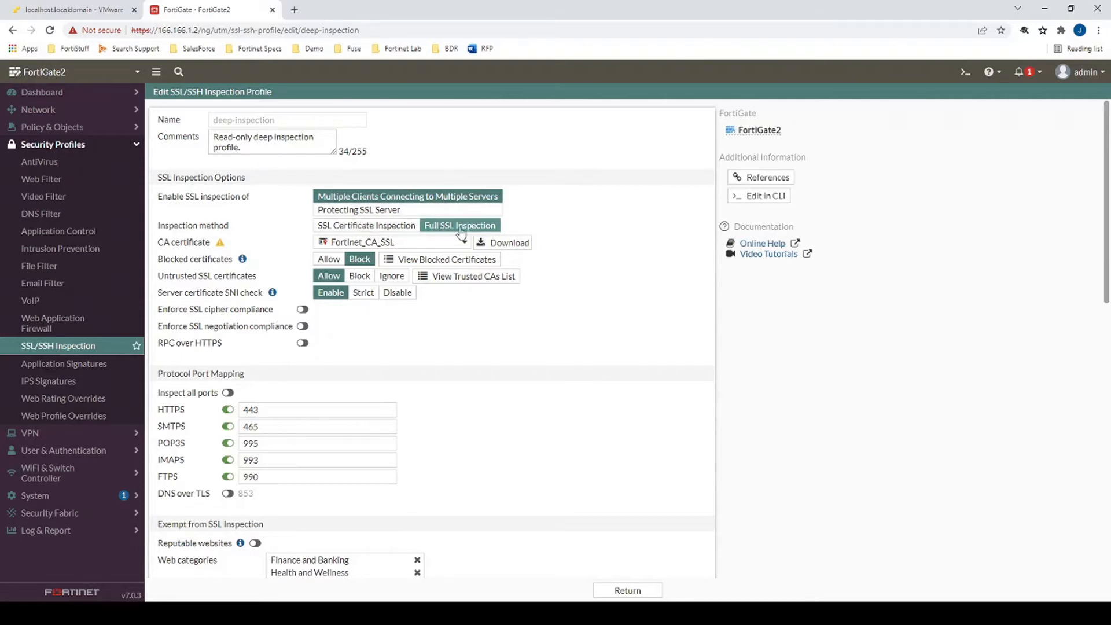
# - Check the deep-inspection profile's CA certificate choices, finding only Fortinet_CA_SSL
pyautogui.moveTo(348, 246)
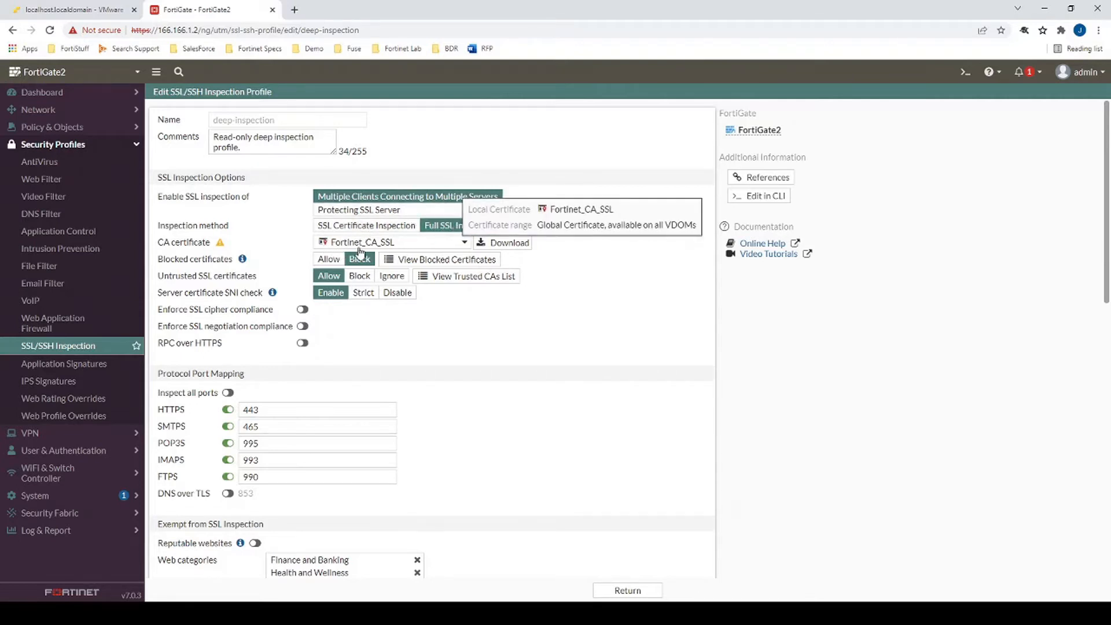
pyautogui.click(398, 246)
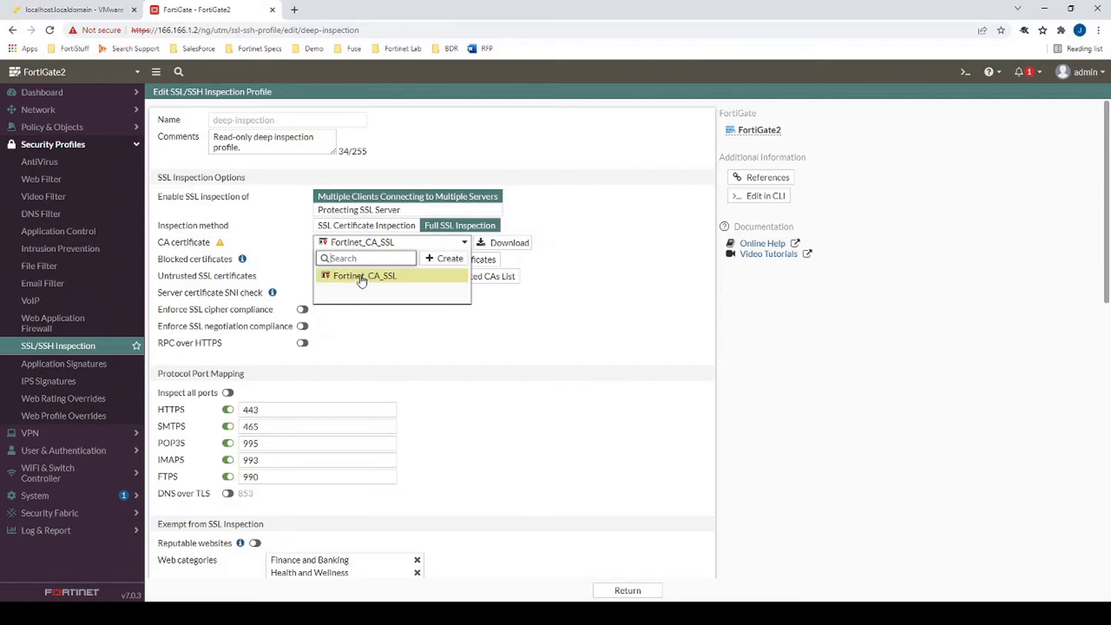
pyautogui.moveTo(361, 280)
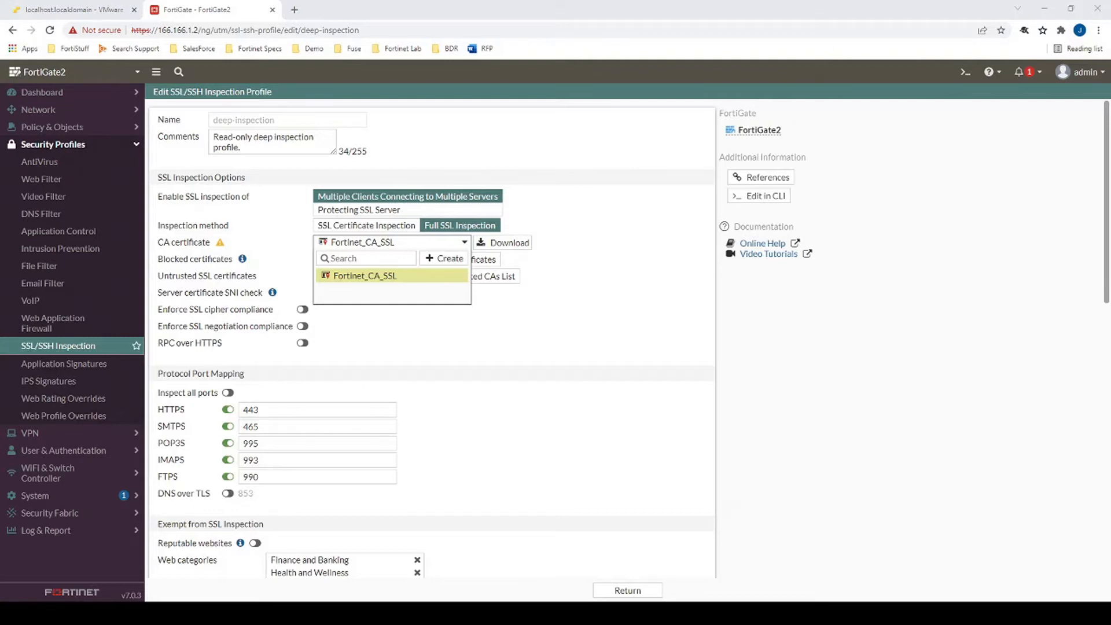
pyautogui.click(43, 498)
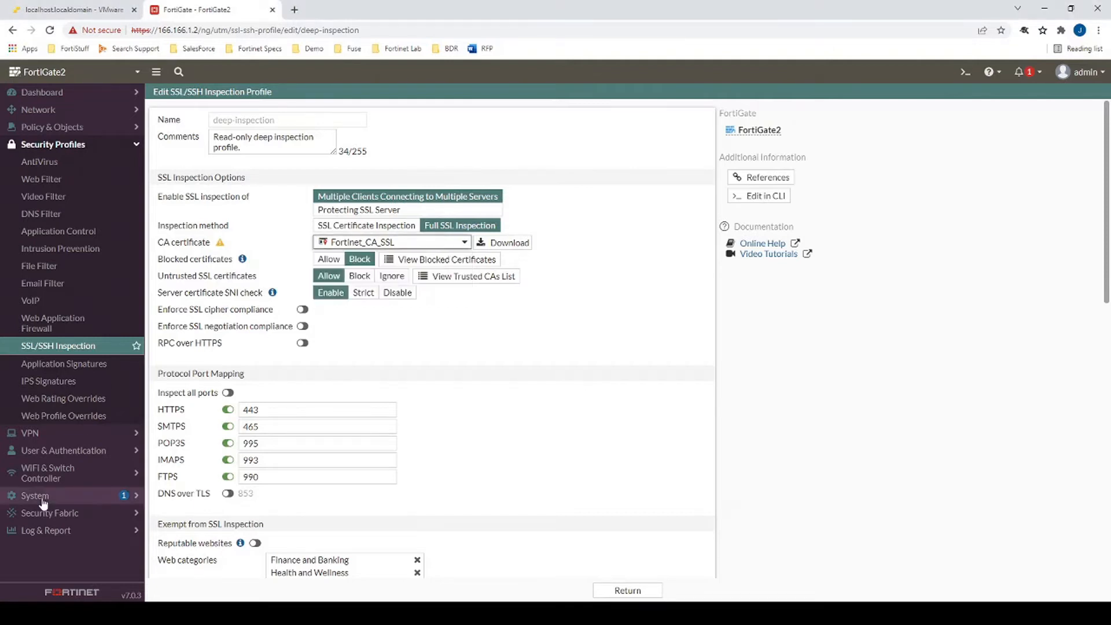
# - Inspect Fortinet_CA_SSL's certificate details, including its common name and CA:TRUE extension
pyautogui.click(34, 420)
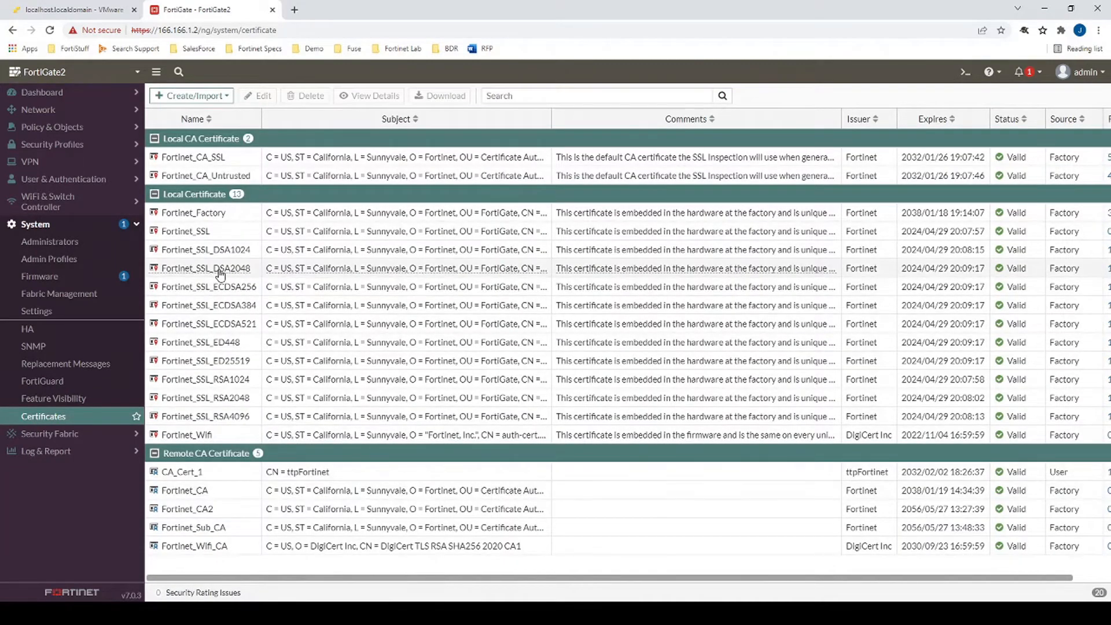
pyautogui.doubleClick(243, 162)
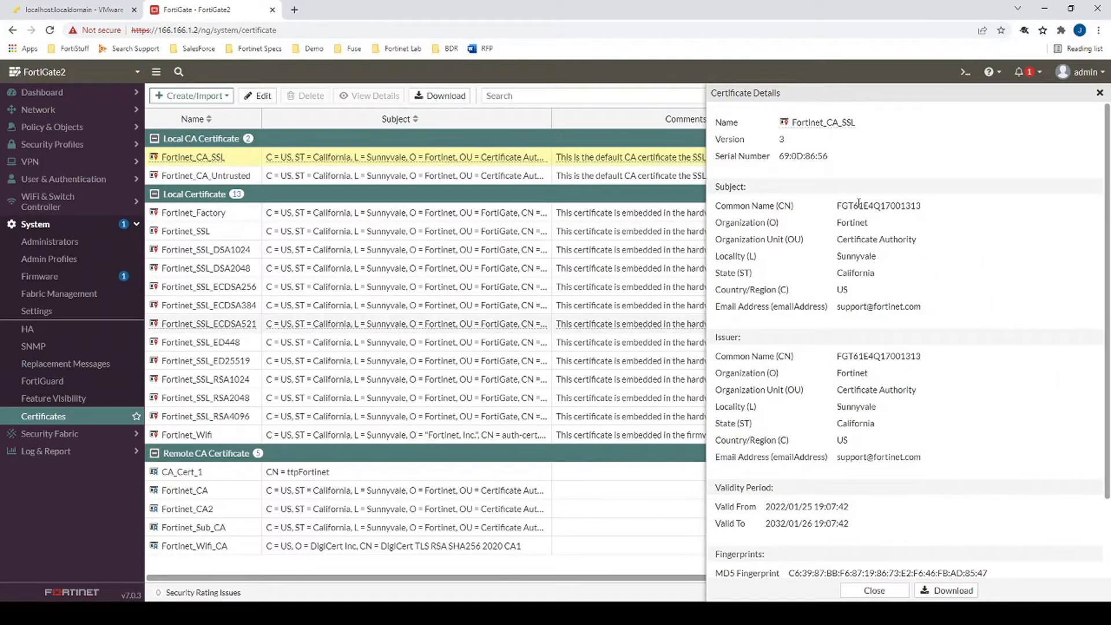
pyautogui.moveTo(840, 207); pyautogui.dragTo(919, 207)
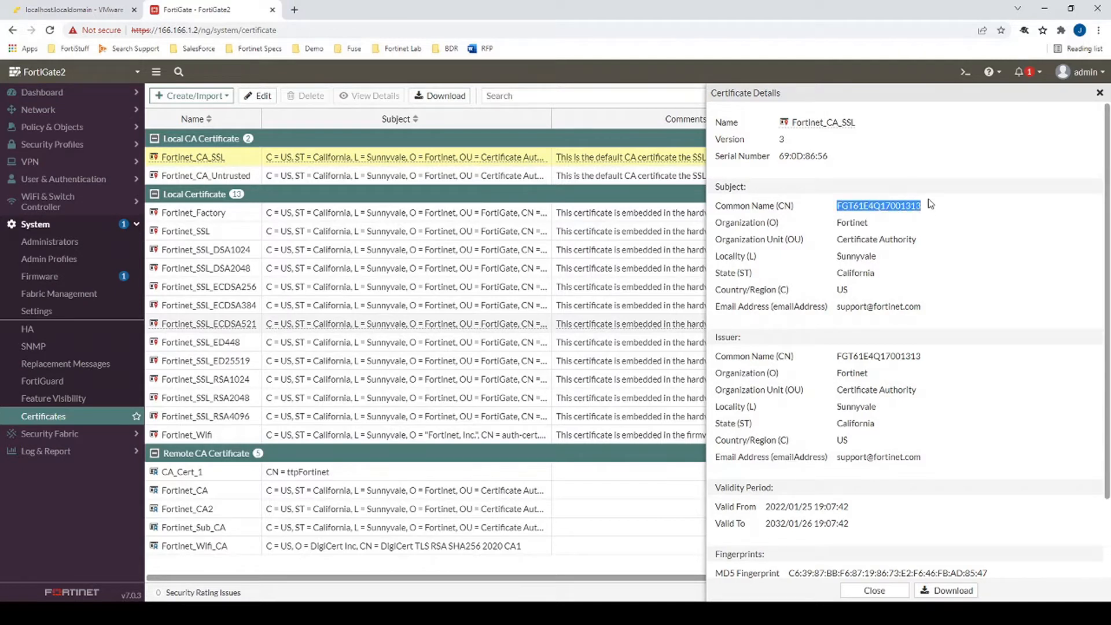
pyautogui.scroll(-2, 861, 257)
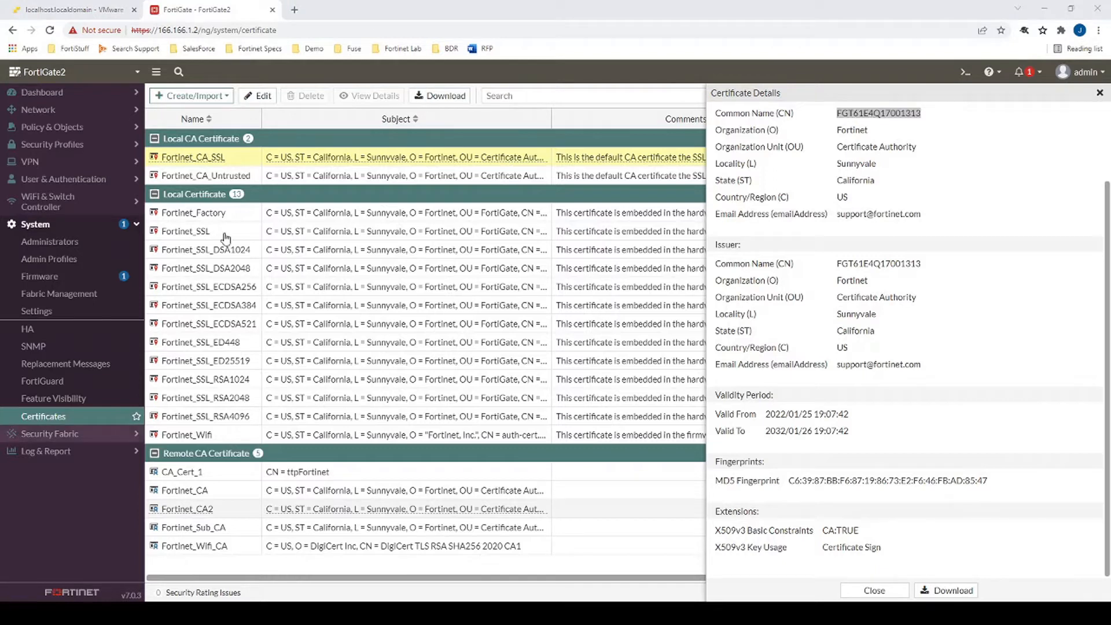
pyautogui.click(68, 151)
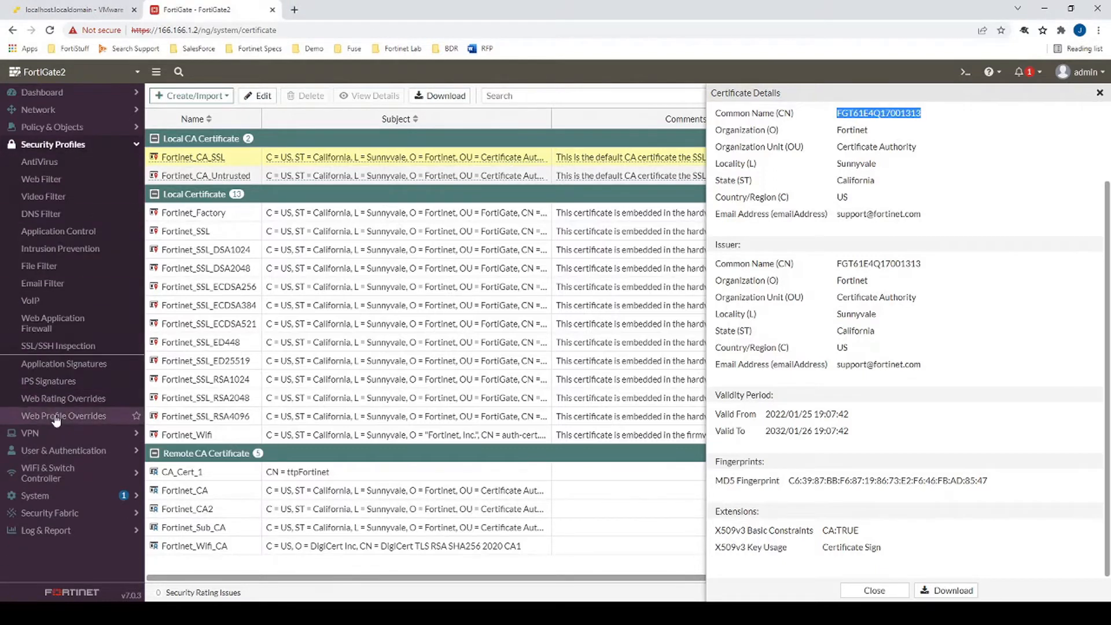
# - Clone the deep-inspection SSL/SSH profile as ttp-DPI, then go to the Firewall Policy list
pyautogui.click(76, 349)
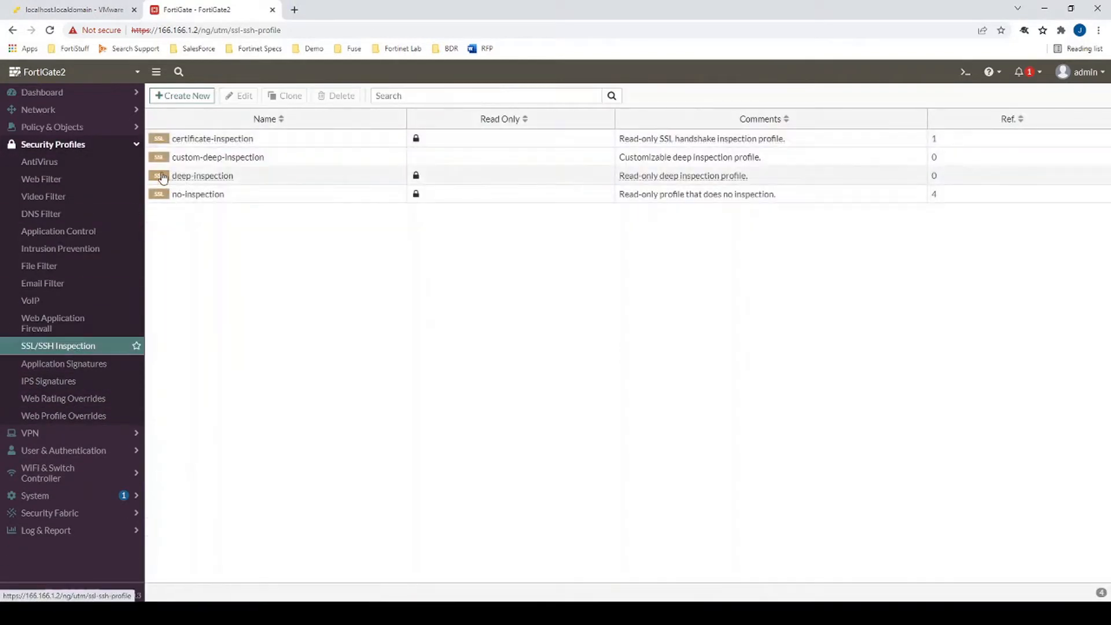
pyautogui.click(188, 177)
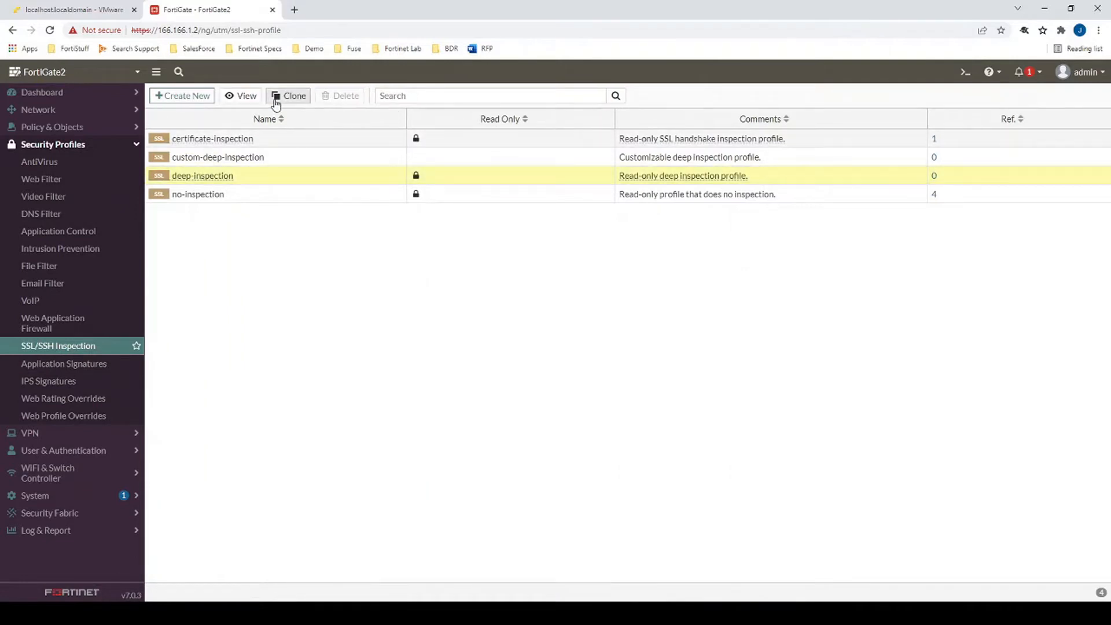
pyautogui.click(277, 95)
pyautogui.moveTo(683, 163); pyautogui.dragTo(543, 185)
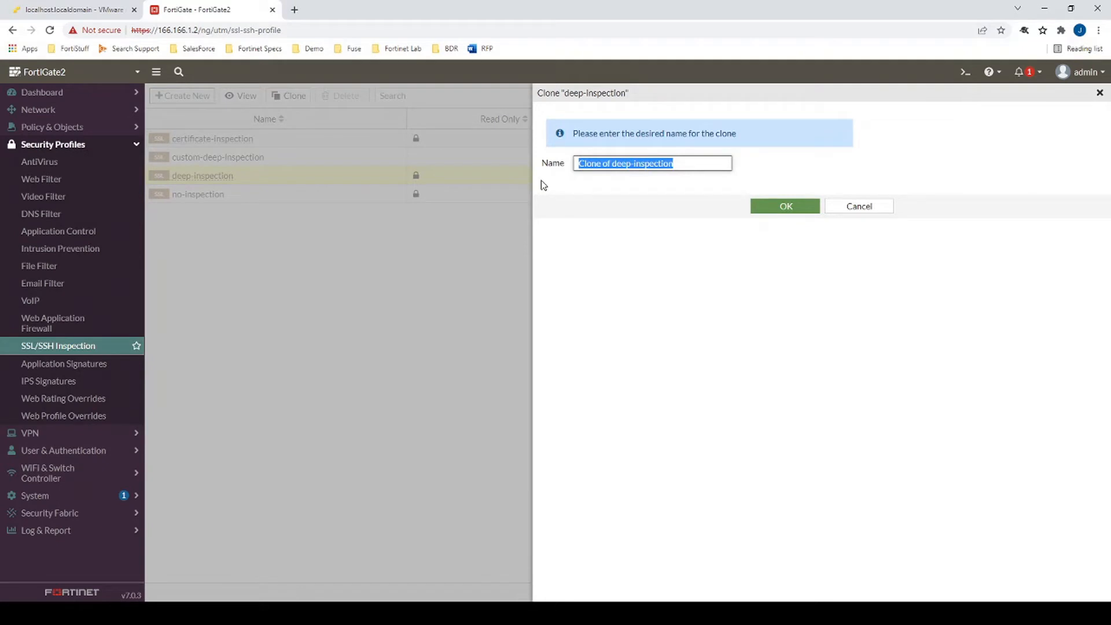
pyautogui.write('tl')
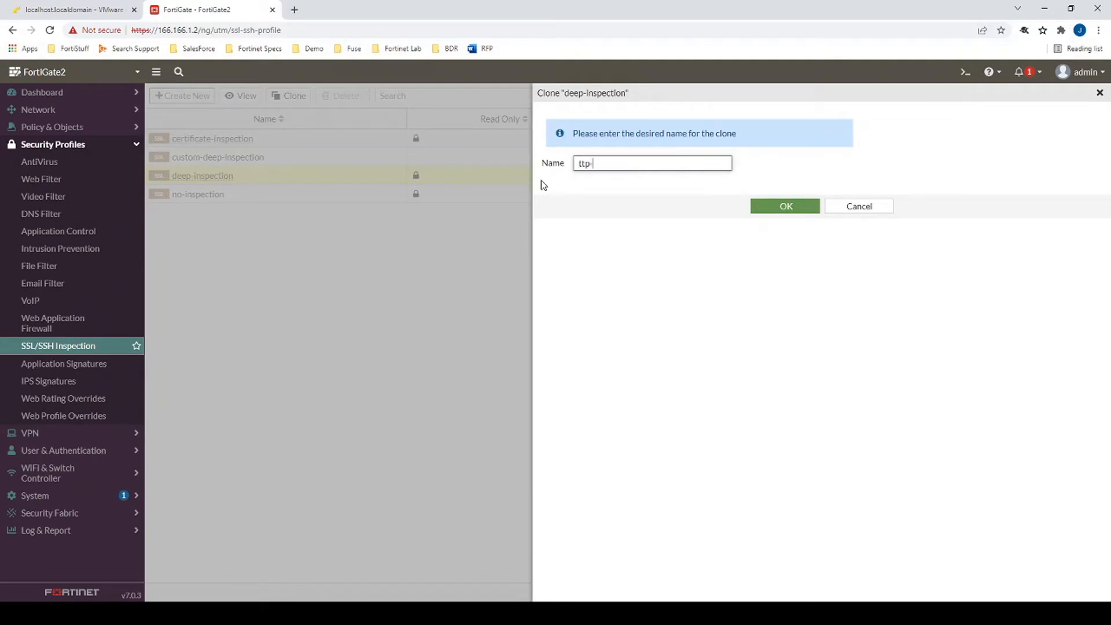
pyautogui.write('p-DPI')
pyautogui.press('Return')
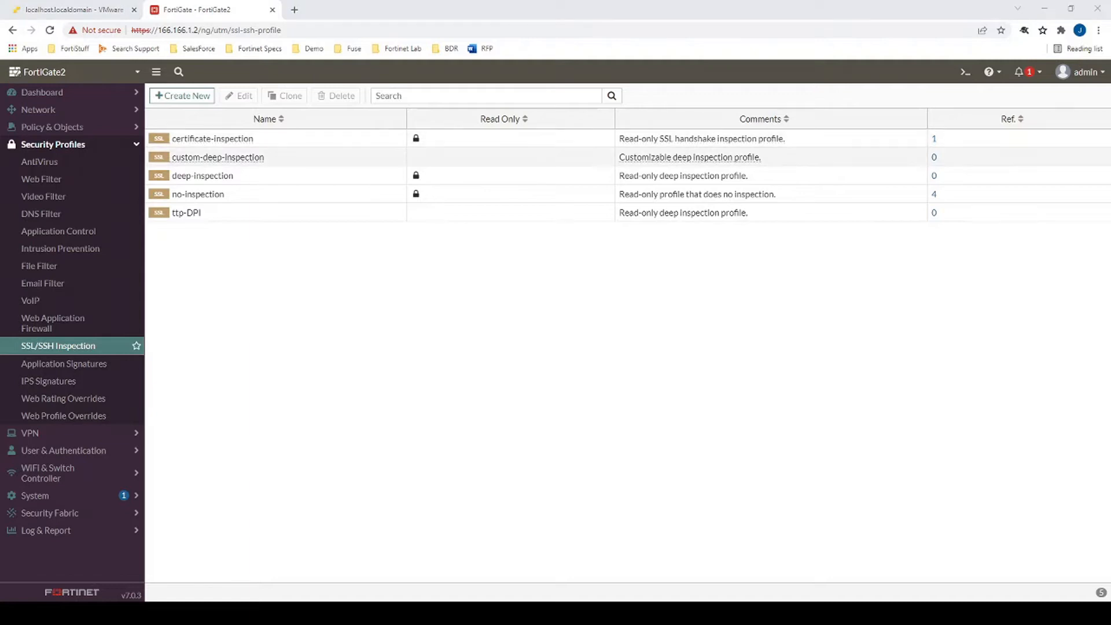
pyautogui.click(58, 127)
pyautogui.click(49, 144)
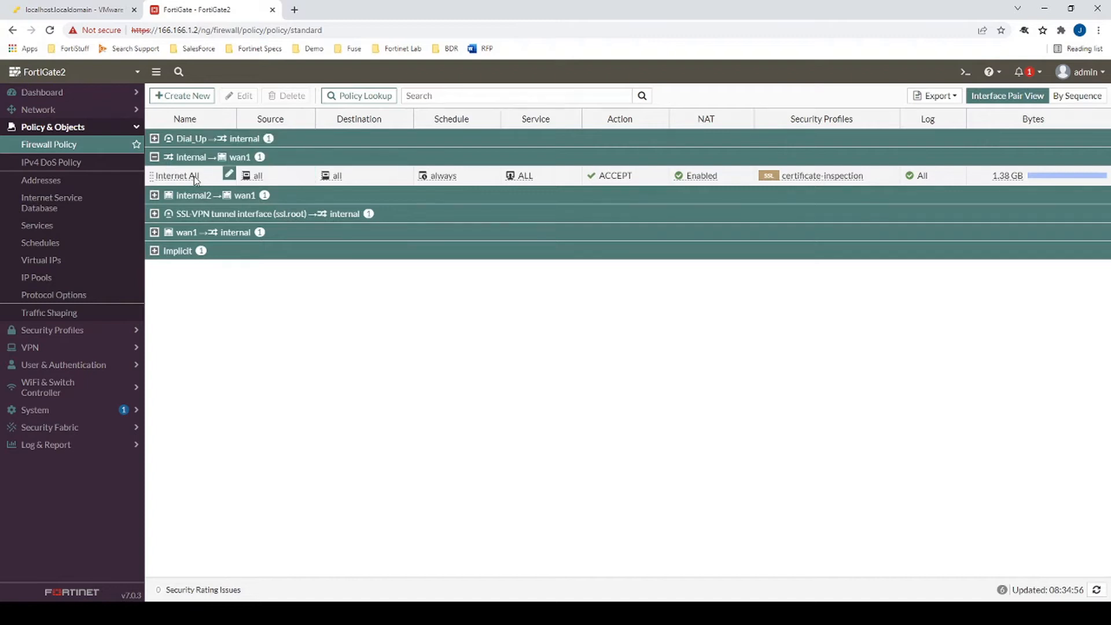
# - Set the Internet All policy to ttp-DPI inspection with default AntiVirus, Web Filter and Application Control
pyautogui.doubleClick(194, 177)
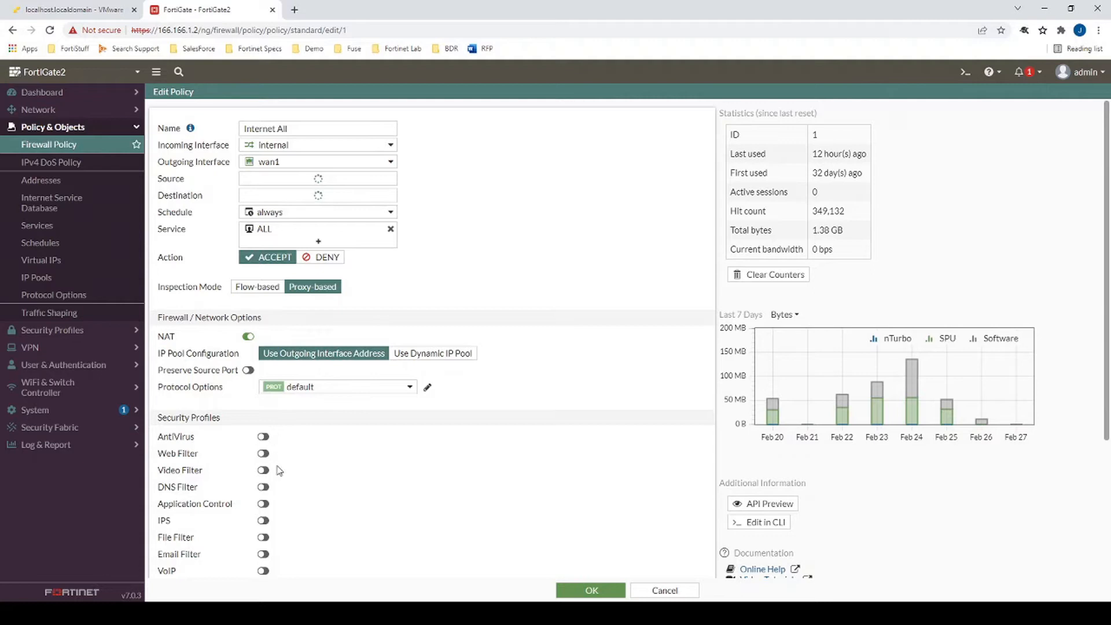
pyautogui.scroll(-2, 287, 556)
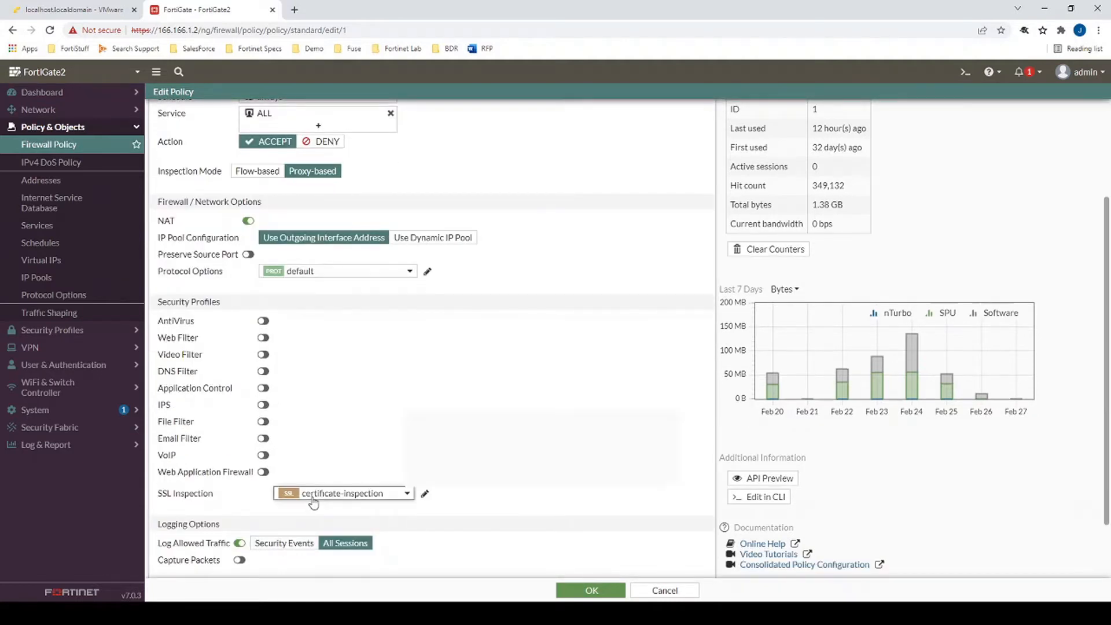
pyautogui.click(313, 498)
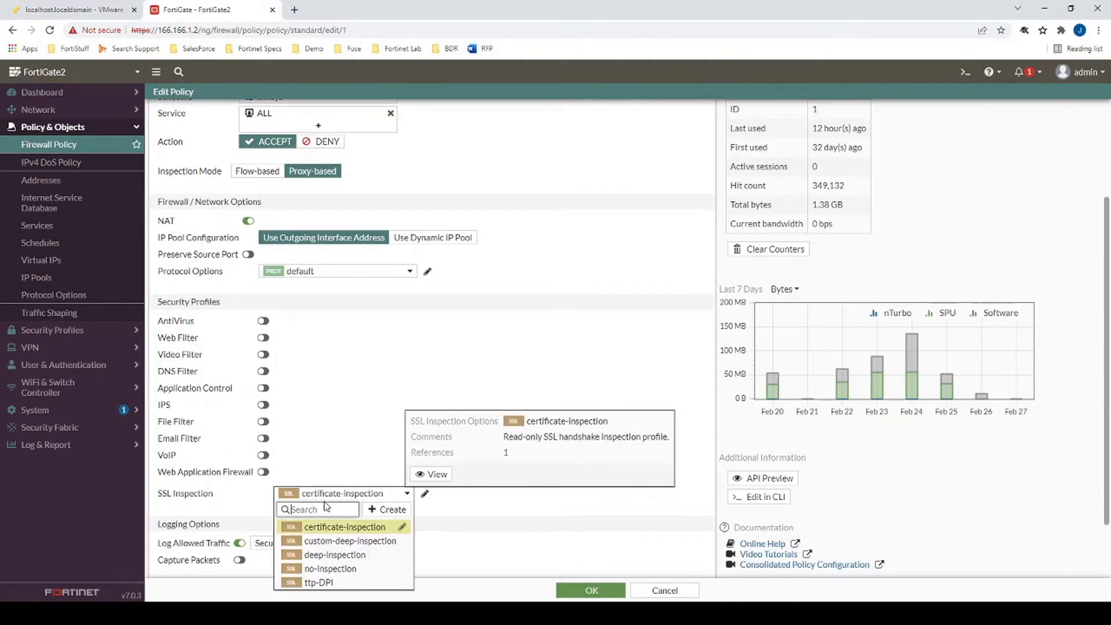
pyautogui.click(323, 583)
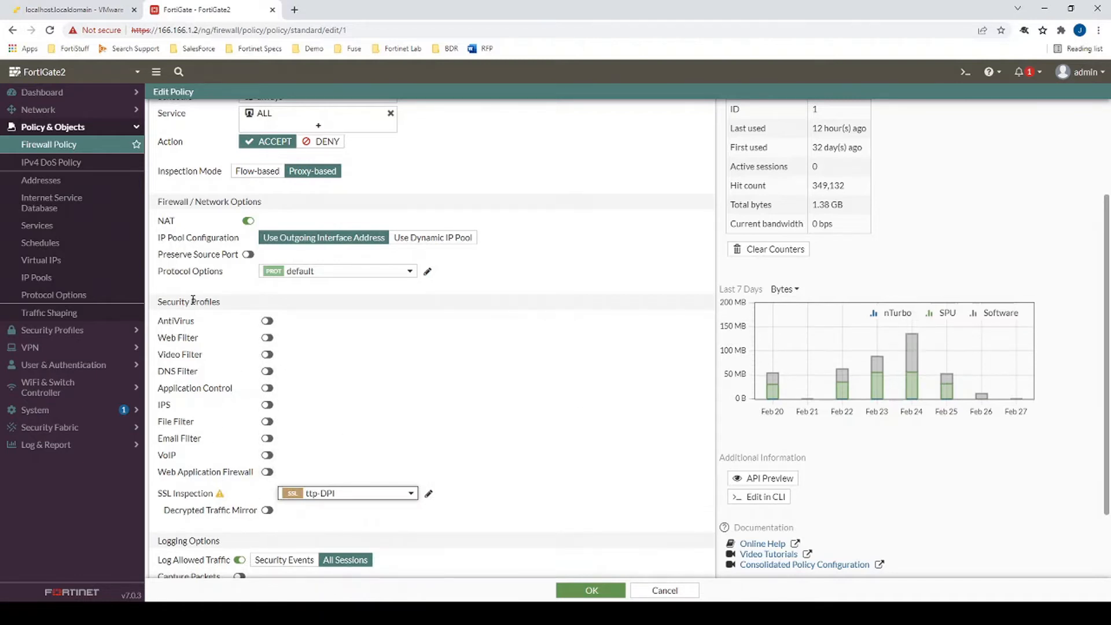
pyautogui.click(268, 322)
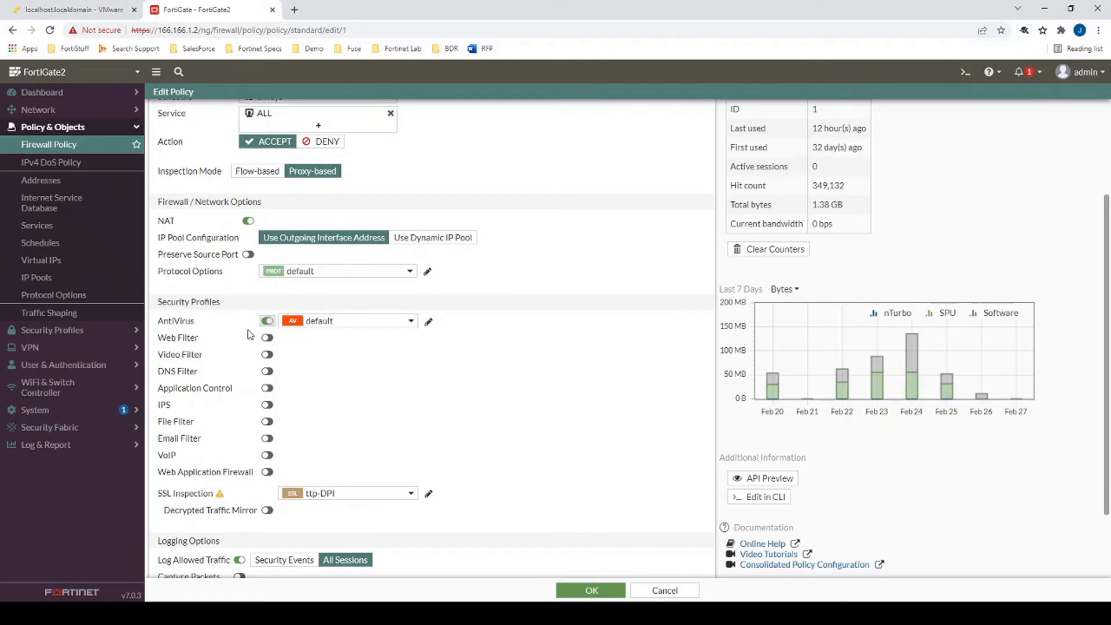
pyautogui.click(267, 338)
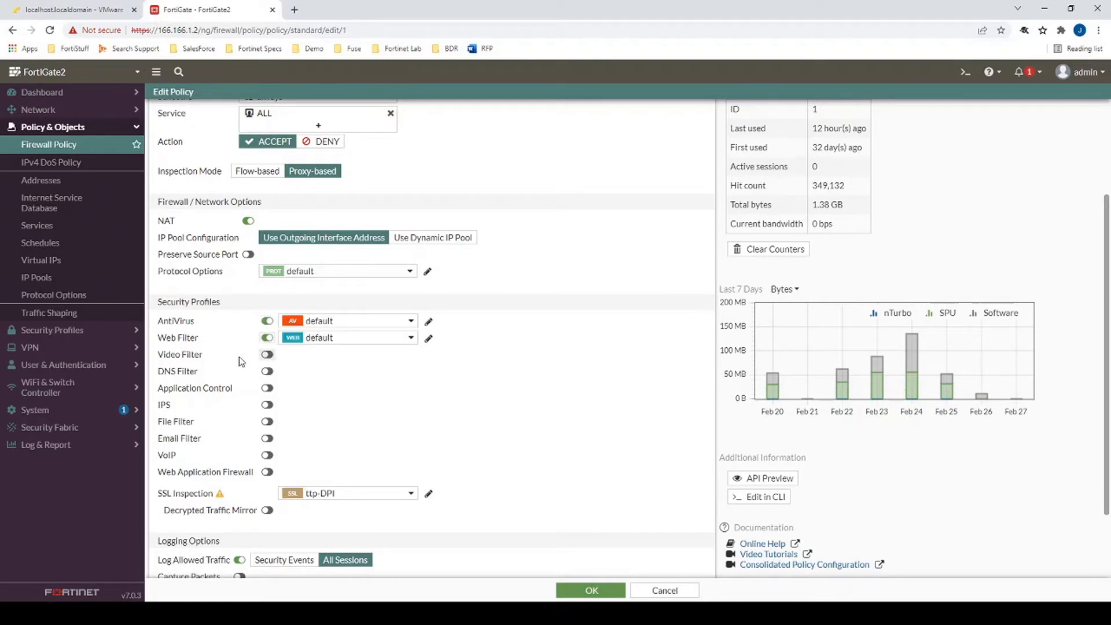
pyautogui.click(267, 388)
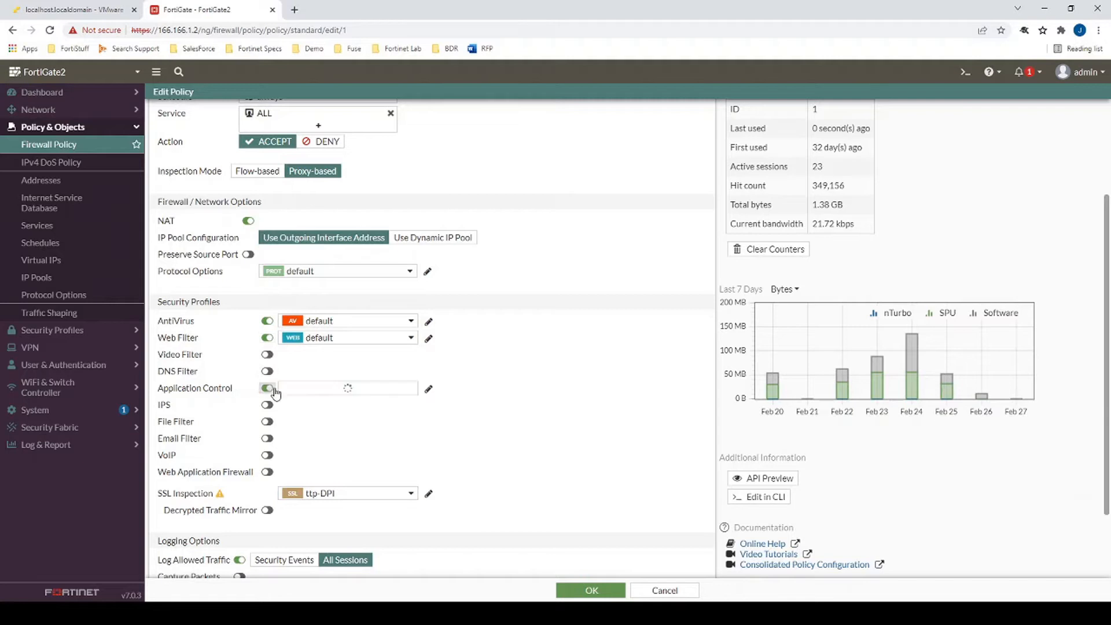
pyautogui.click(613, 591)
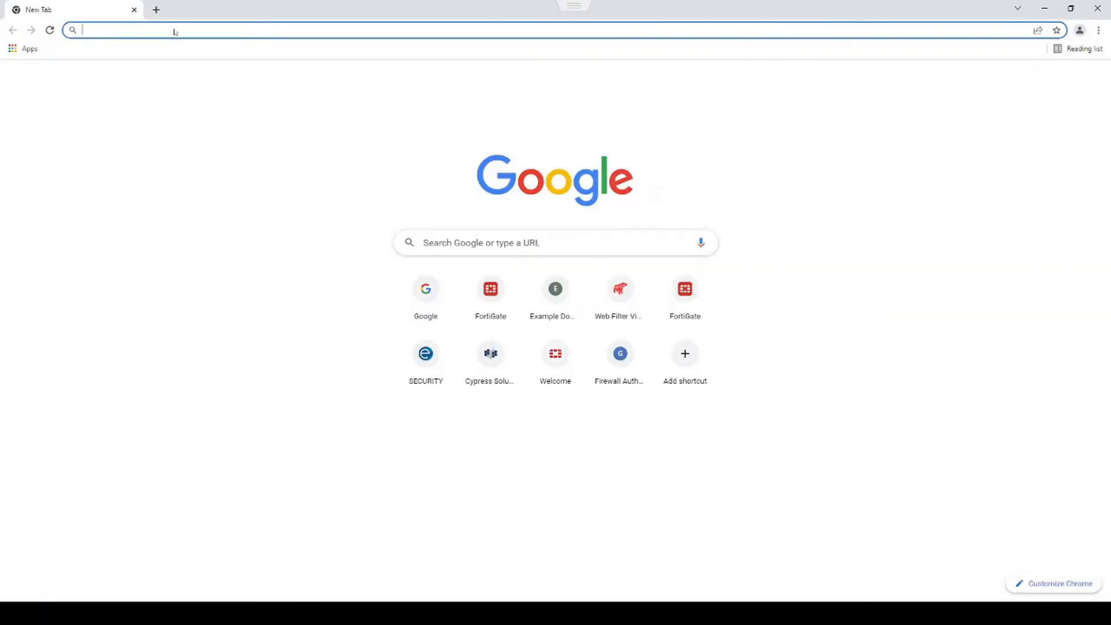
# - Load google.com and view its untrusted, FortiGate-issued certificate behind the authority error
pyautogui.write('google.com')
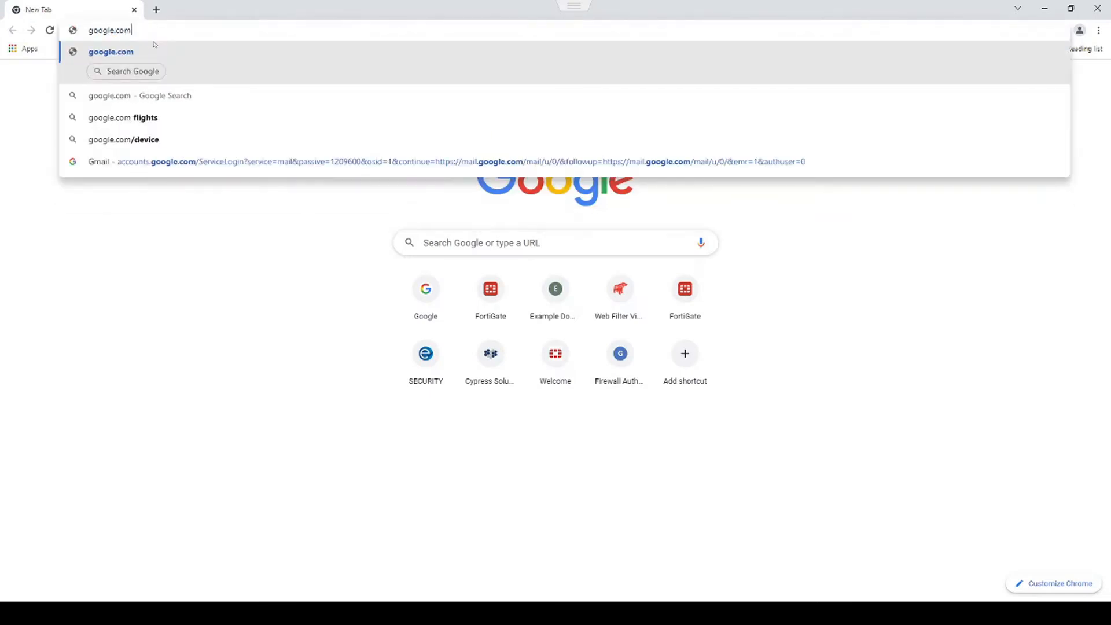
pyautogui.press('Return')
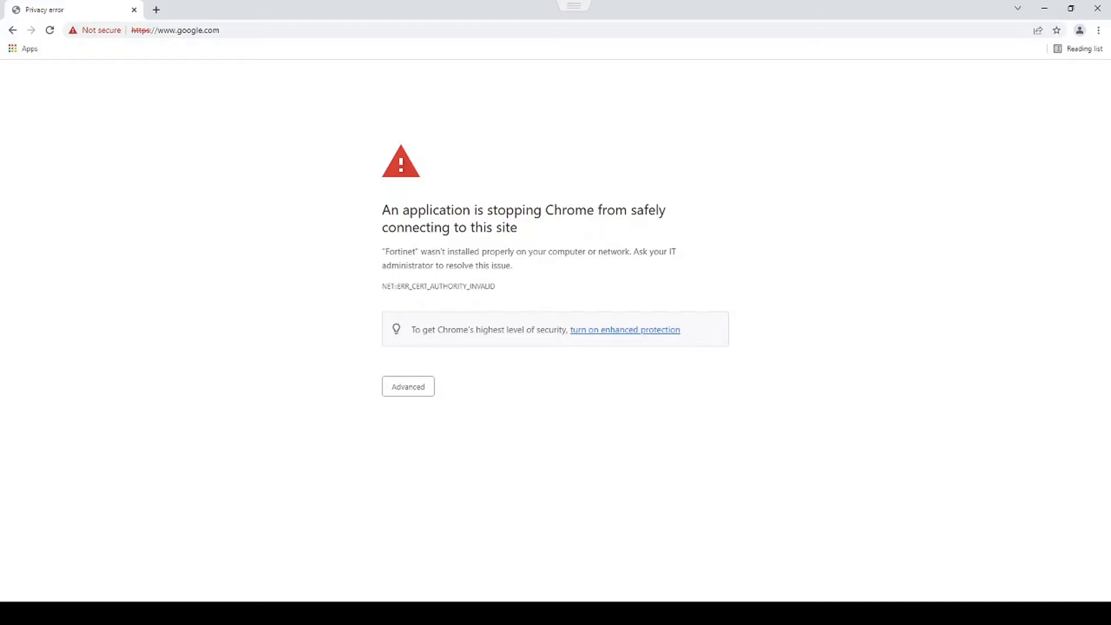
pyautogui.click(100, 32)
pyautogui.click(126, 149)
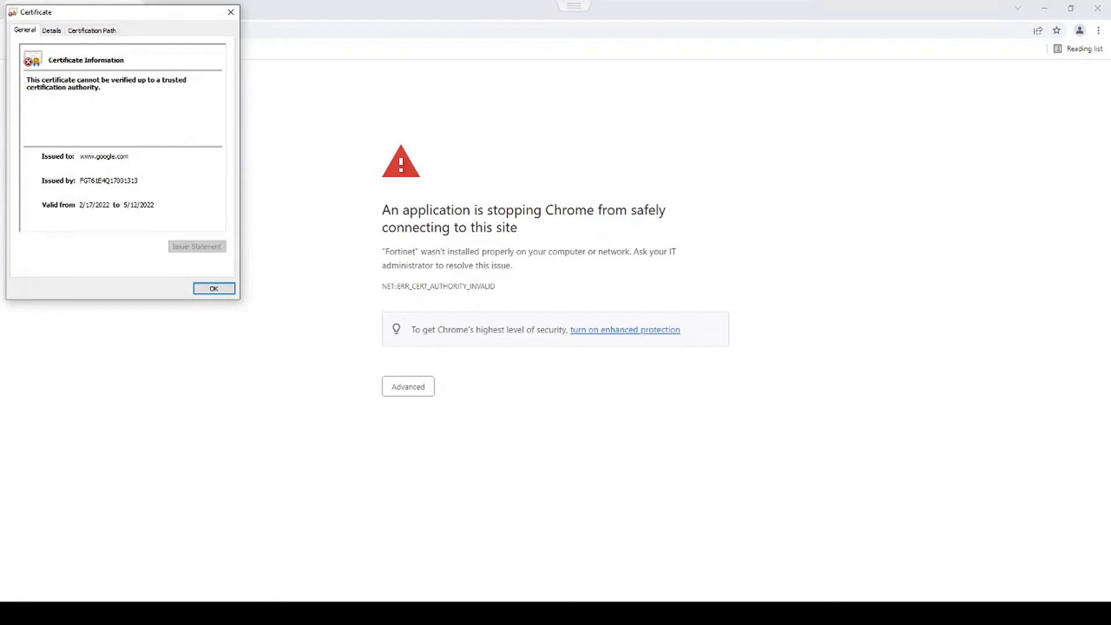
pyautogui.moveTo(93, 11); pyautogui.dragTo(283, 31)
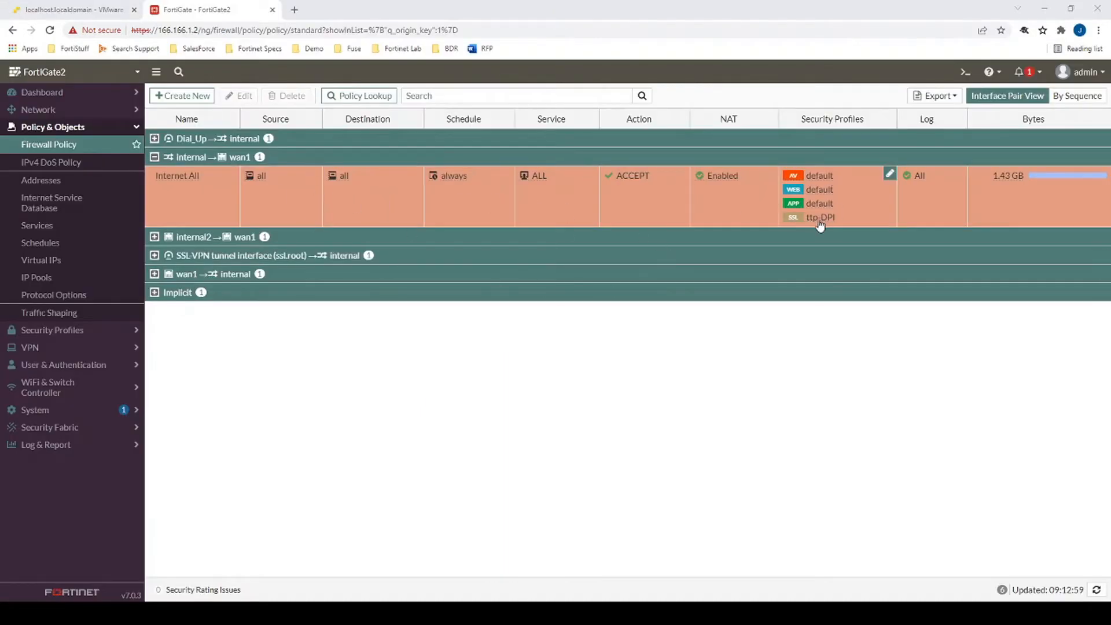
# - Download the ttp-DPI profile's CA certificate as Fortinet_CA_SSL.cer
pyautogui.click(817, 222)
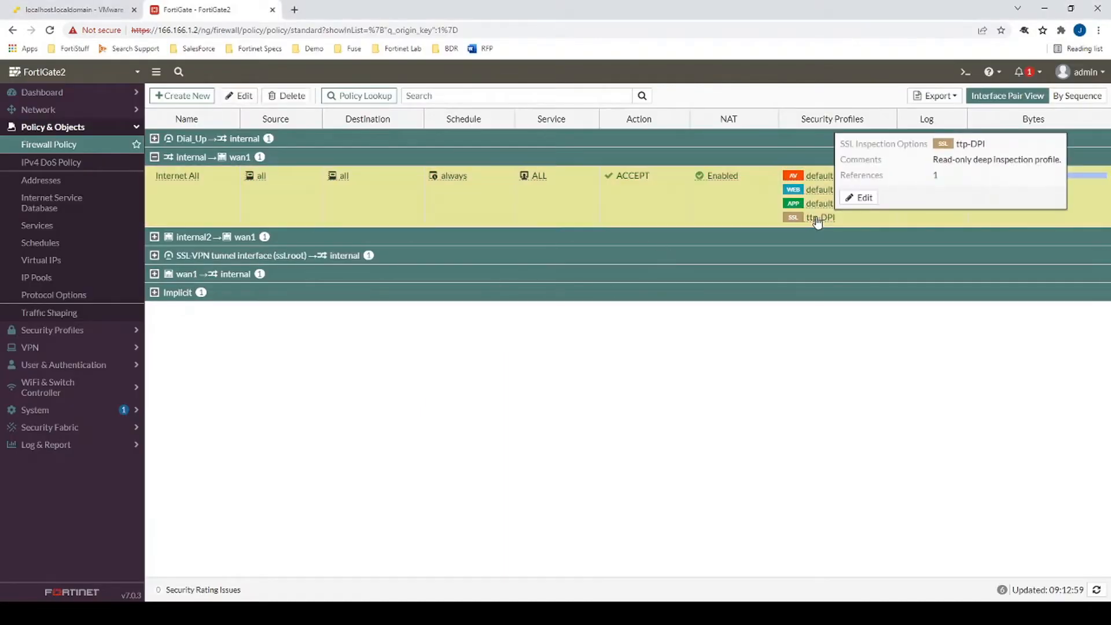
pyautogui.click(859, 198)
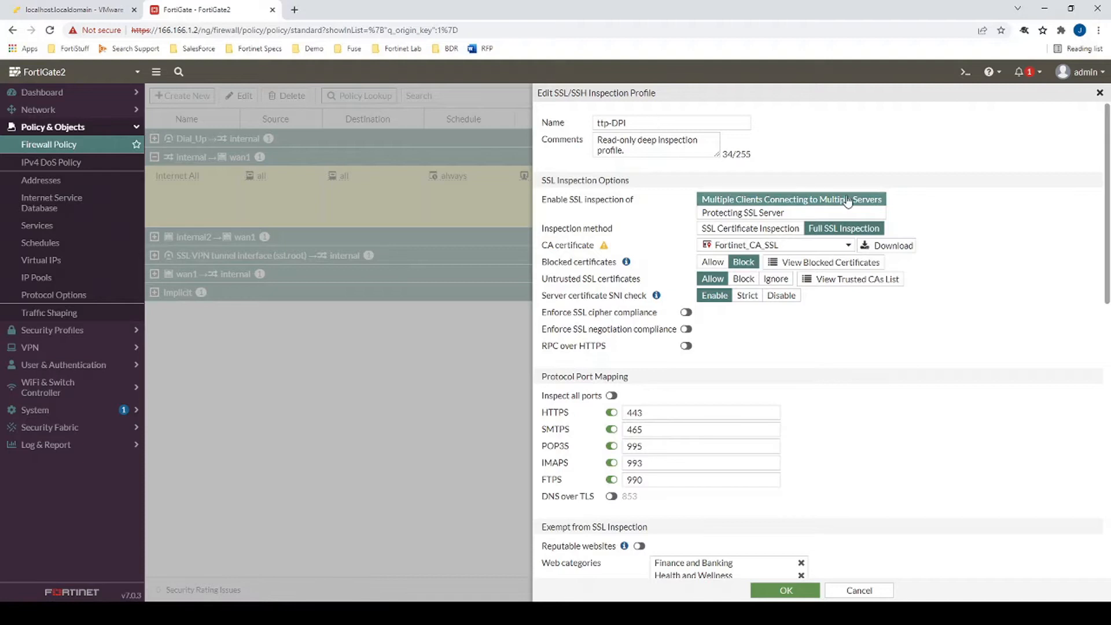
pyautogui.click(875, 244)
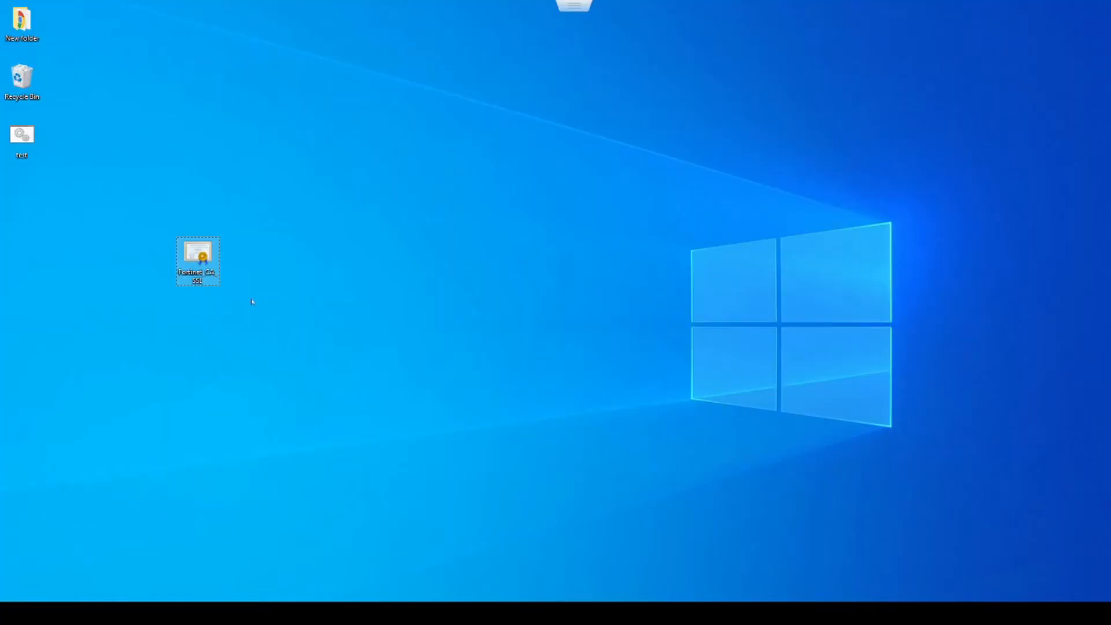
# - Open Fortinet_CA_SSL.cer and begin installing it for the Local Machine
pyautogui.doubleClick(197, 254)
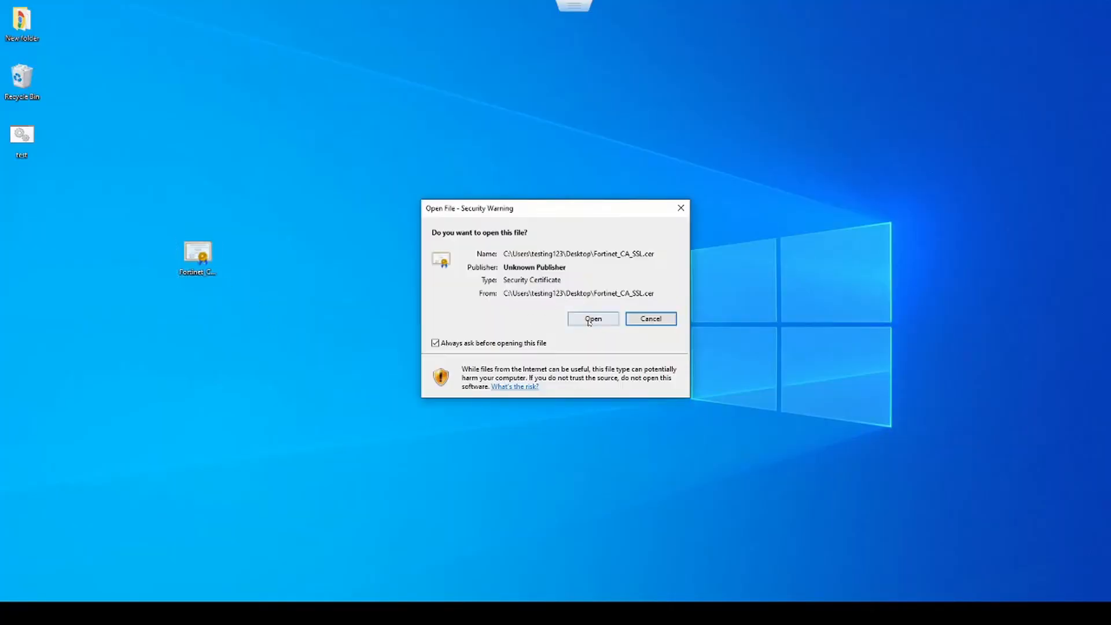
pyautogui.click(592, 319)
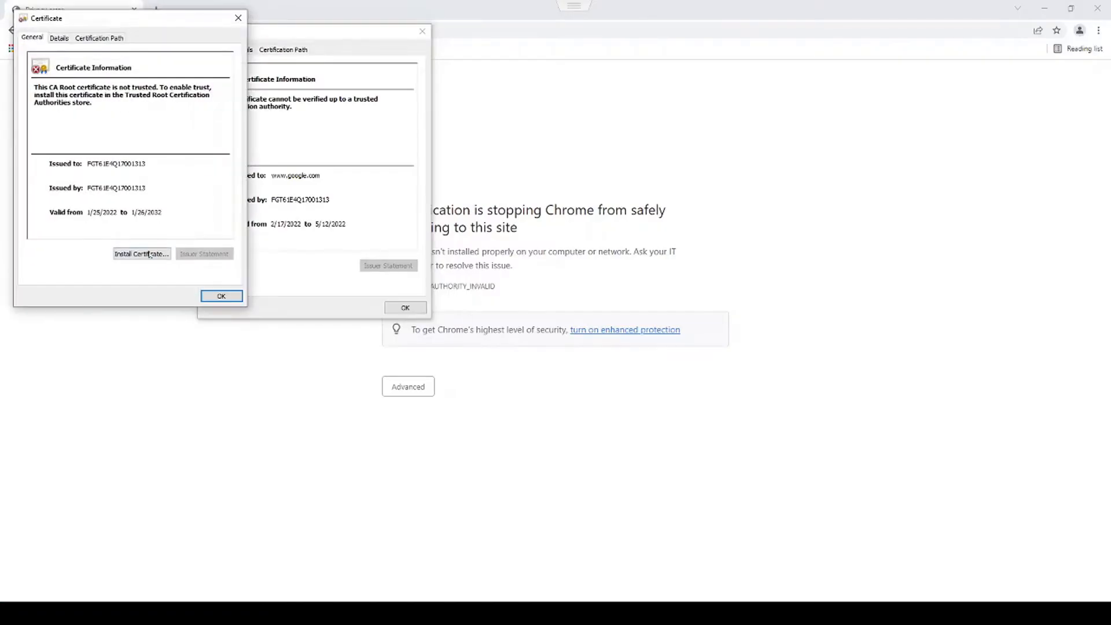
pyautogui.click(150, 255)
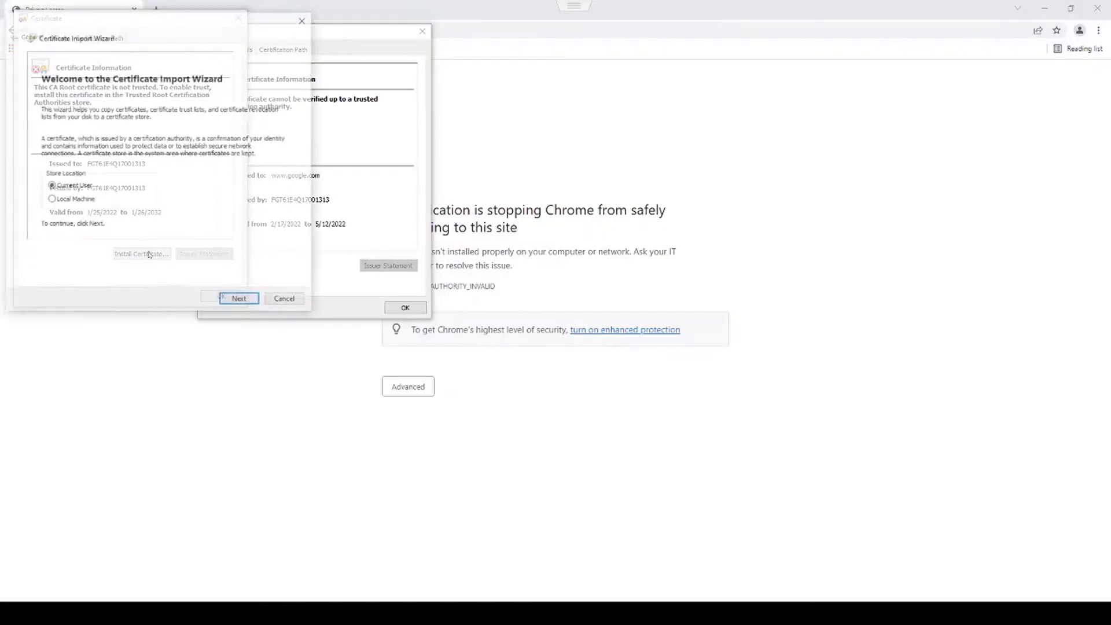
pyautogui.click(74, 199)
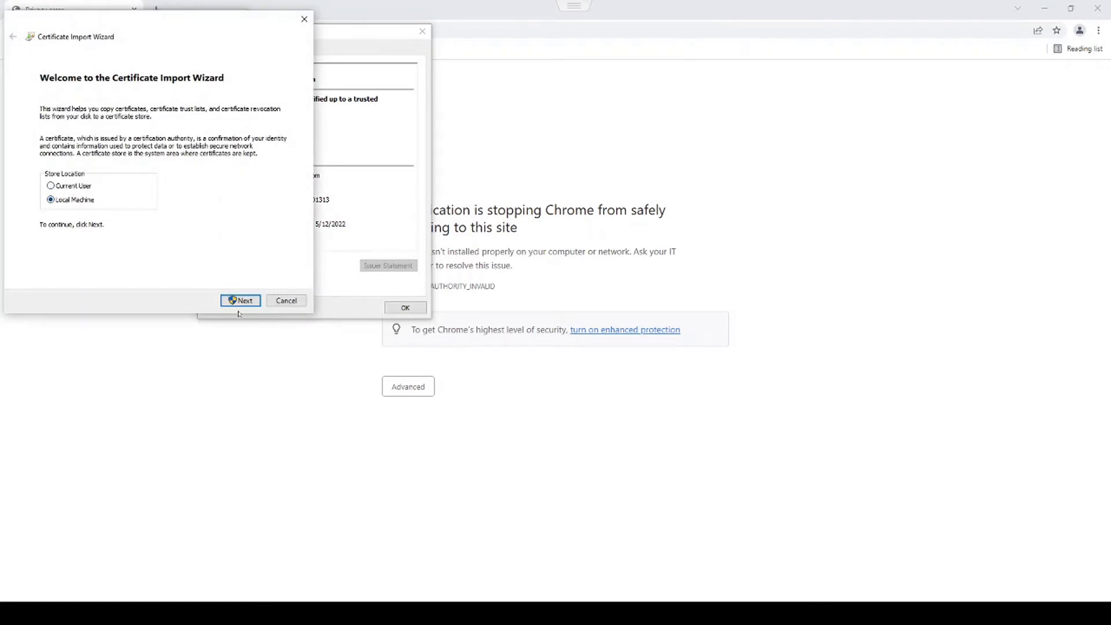
pyautogui.click(240, 300)
pyautogui.click(496, 379)
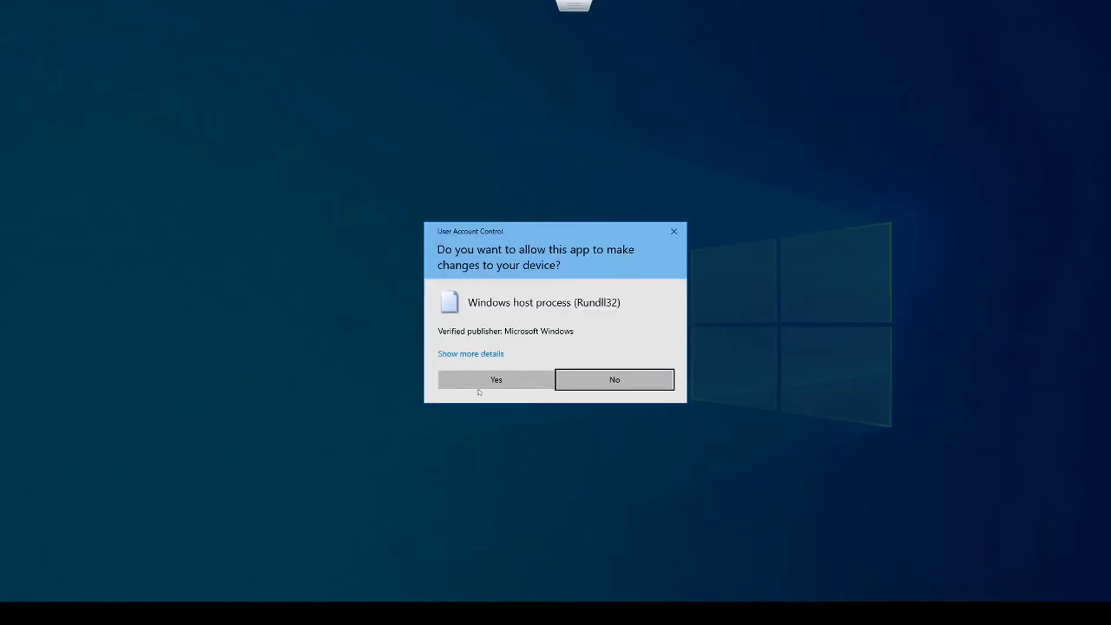
# - Place it in Trusted Root Certification Authorities, finish the import, and close the certificate windows
pyautogui.click(120, 153)
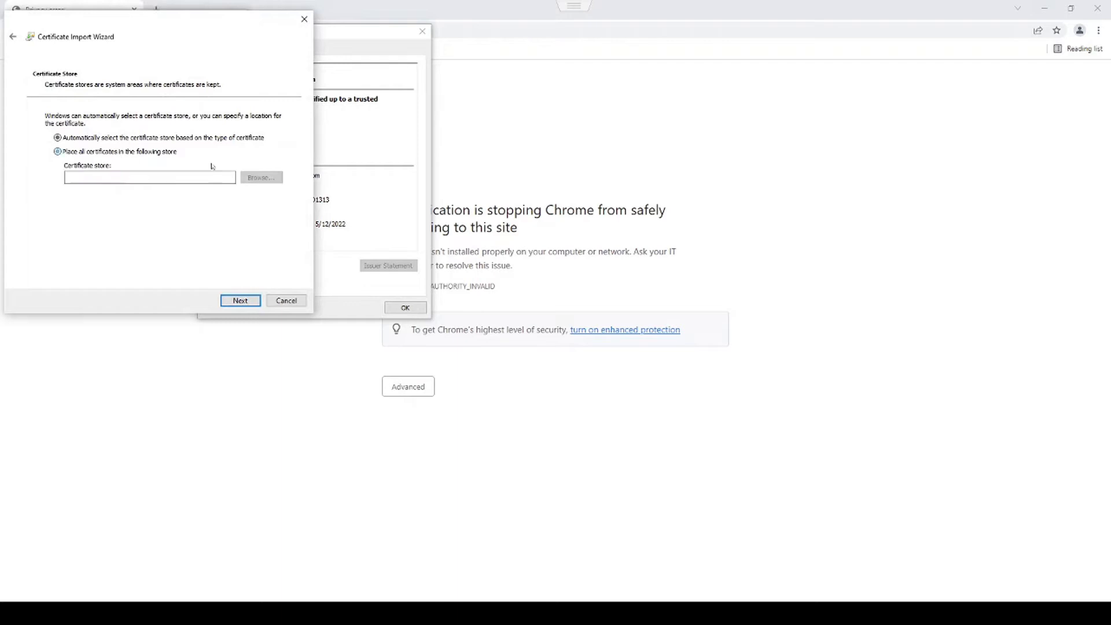
pyautogui.click(261, 177)
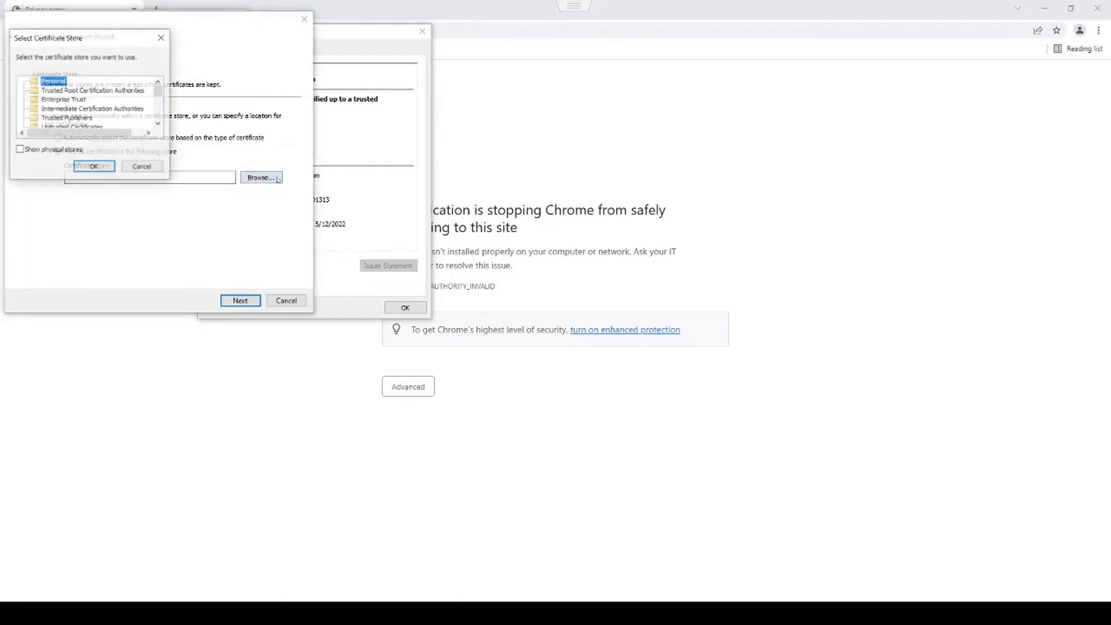
pyautogui.click(74, 90)
pyautogui.click(93, 167)
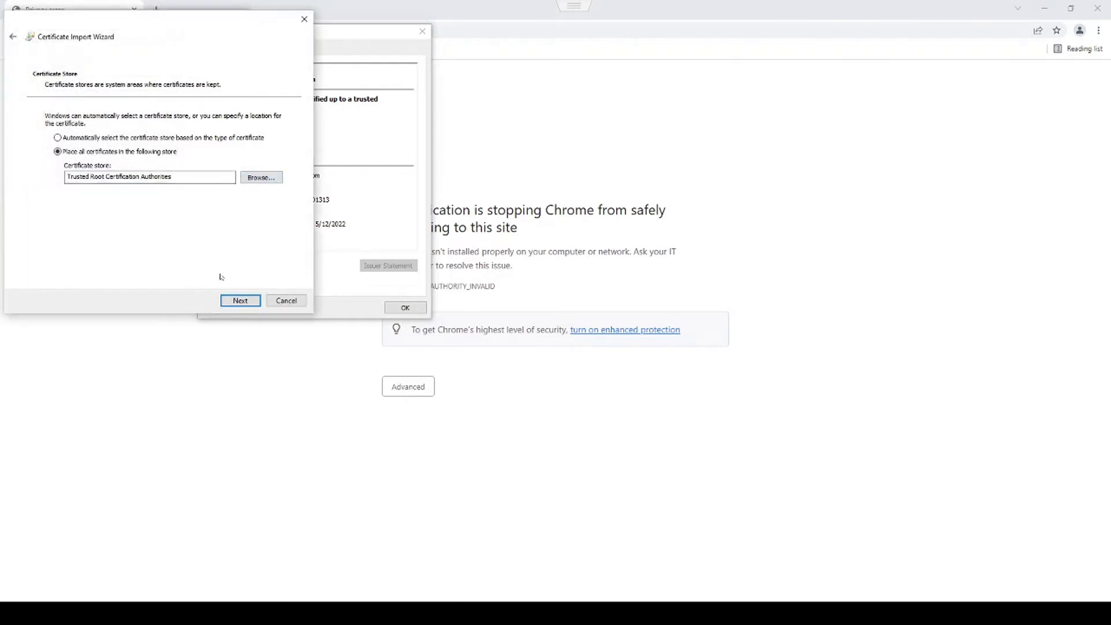
pyautogui.click(240, 302)
pyautogui.click(239, 301)
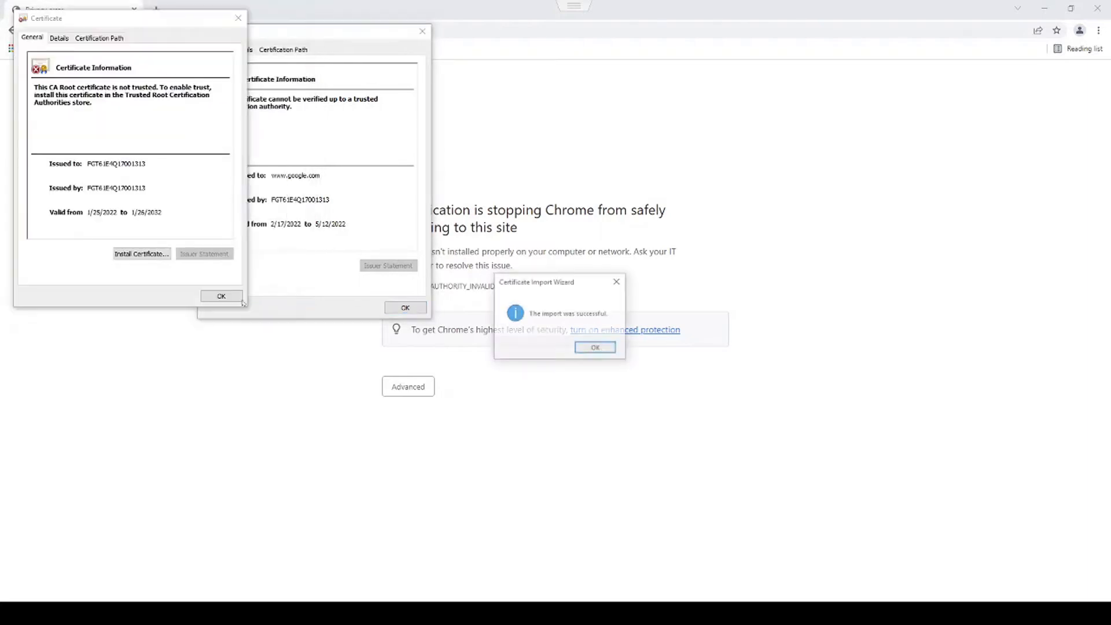
pyautogui.click(598, 348)
pyautogui.click(222, 296)
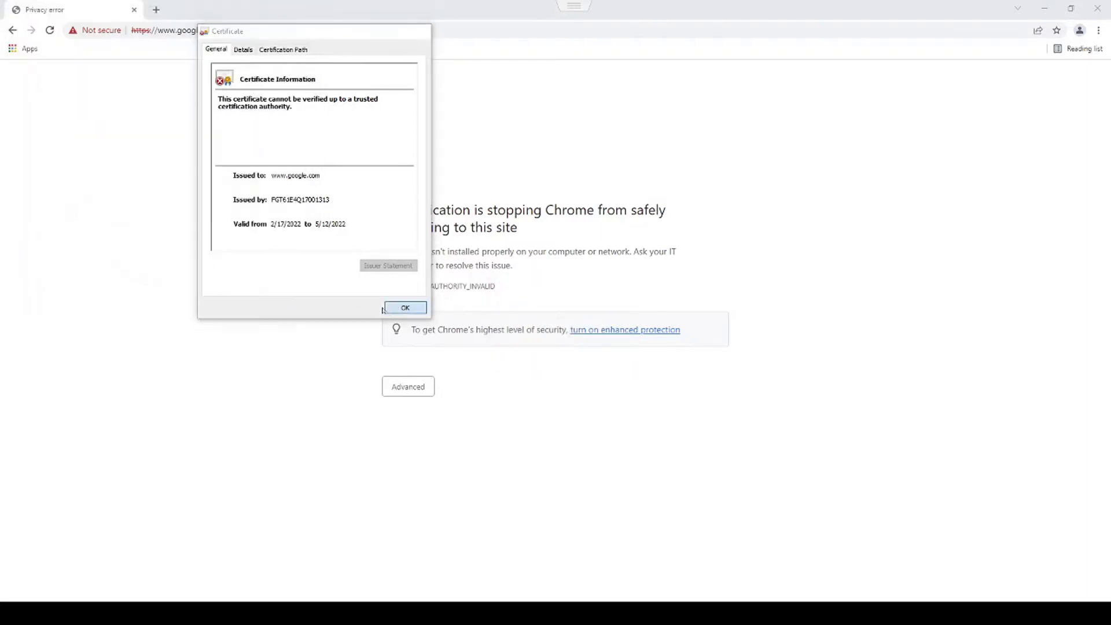
pyautogui.click(399, 308)
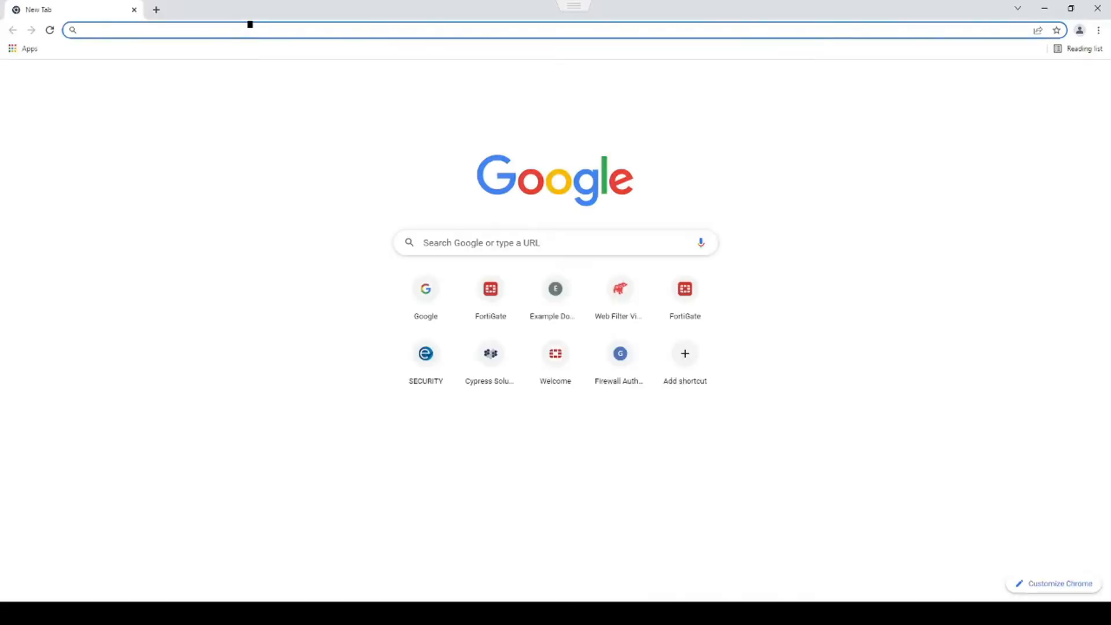
# - Reload google.com and confirm its certificate is valid, with a certification path to the FortiGate CA
pyautogui.write('google')
pyautogui.press('Return')
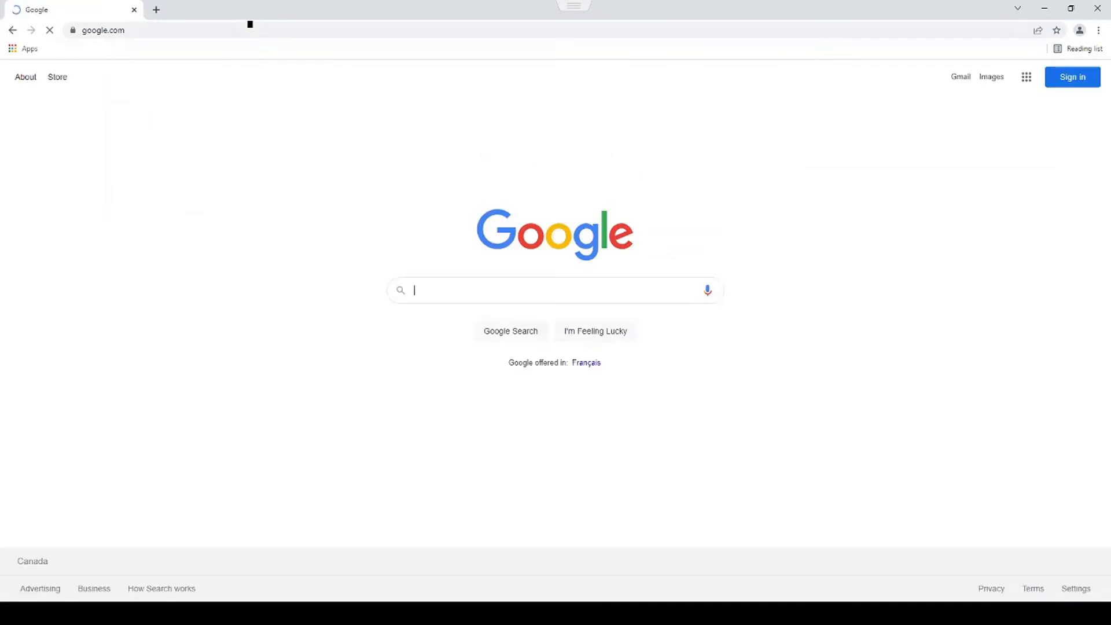
pyautogui.click(72, 30)
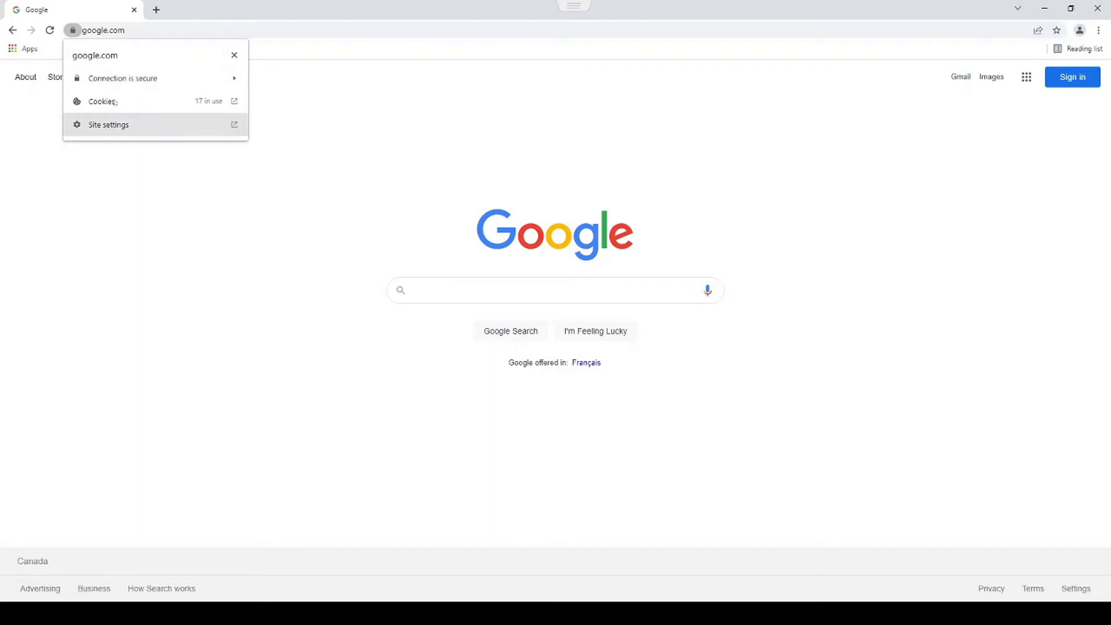
pyautogui.click(135, 79)
pyautogui.click(116, 151)
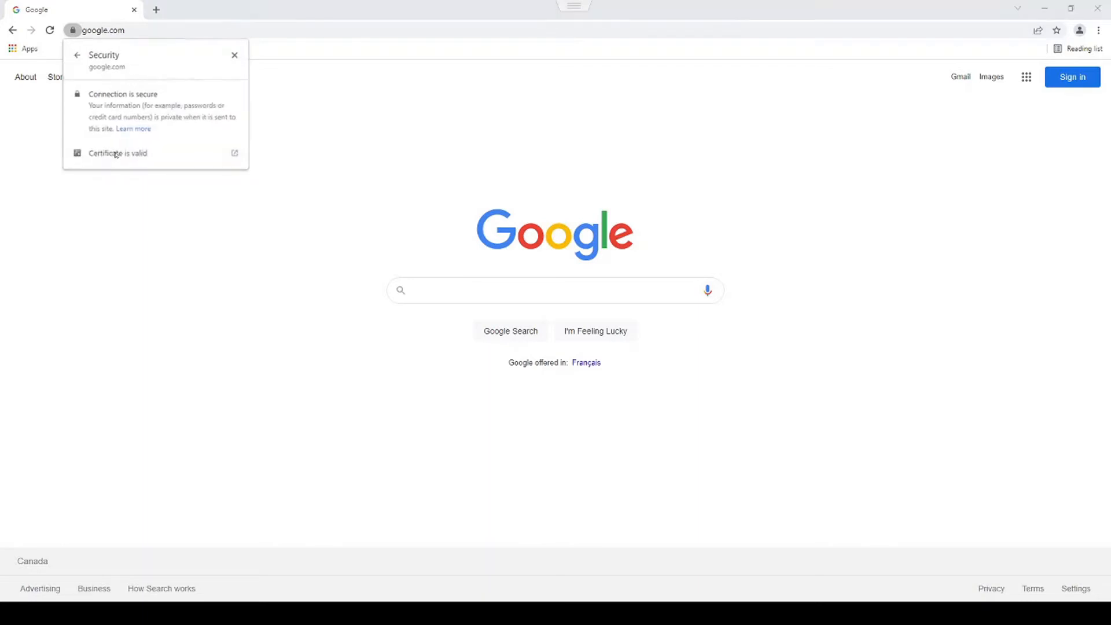
pyautogui.click(103, 30)
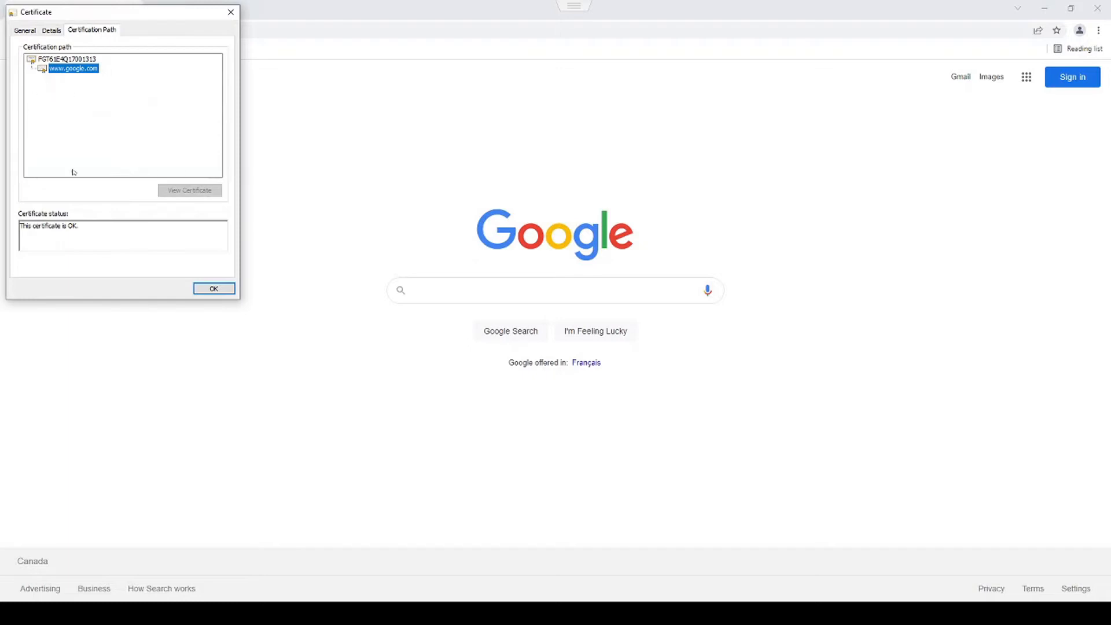
pyautogui.moveTo(123, 12); pyautogui.dragTo(201, 94)
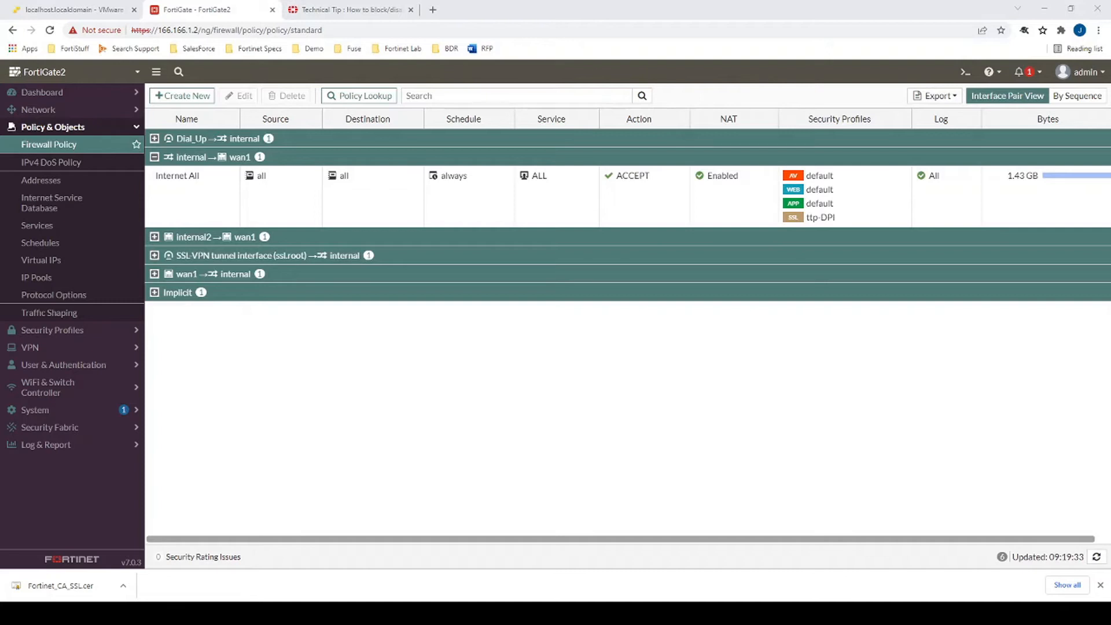
# - Close the Technical Tip tab and edit the Internet All policy's default Application Control sensor
pyautogui.click(410, 9)
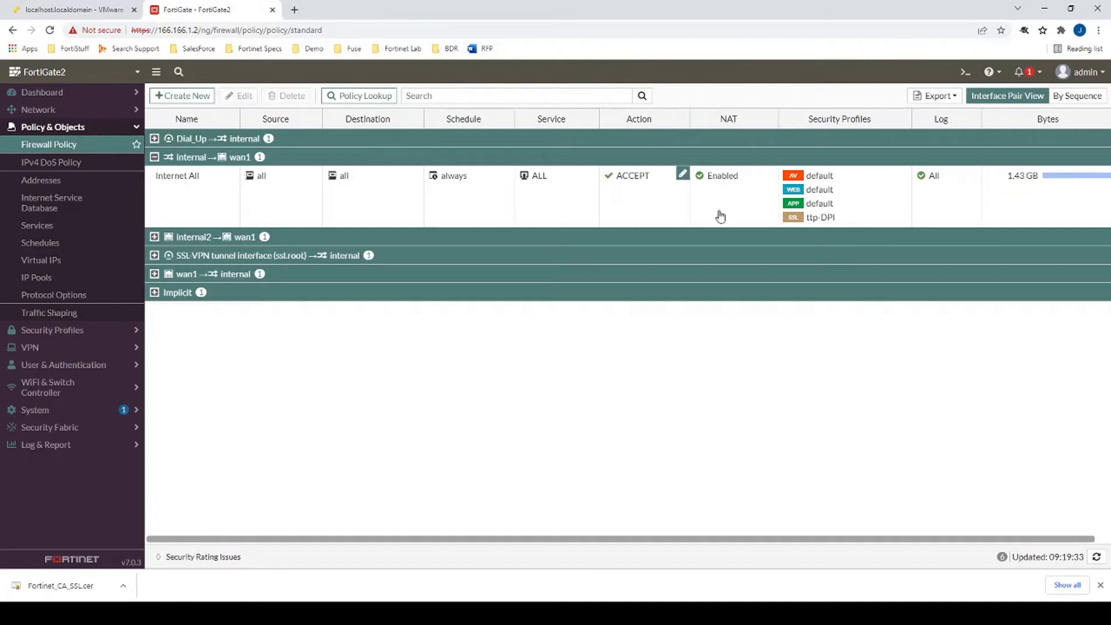
pyautogui.moveTo(805, 203)
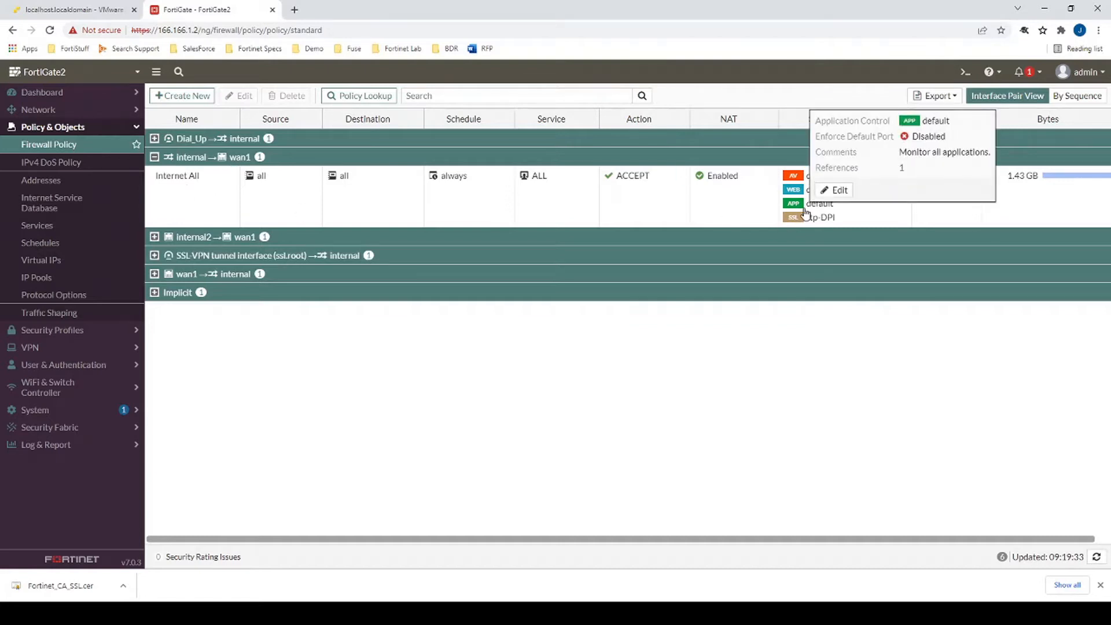
pyautogui.click(838, 191)
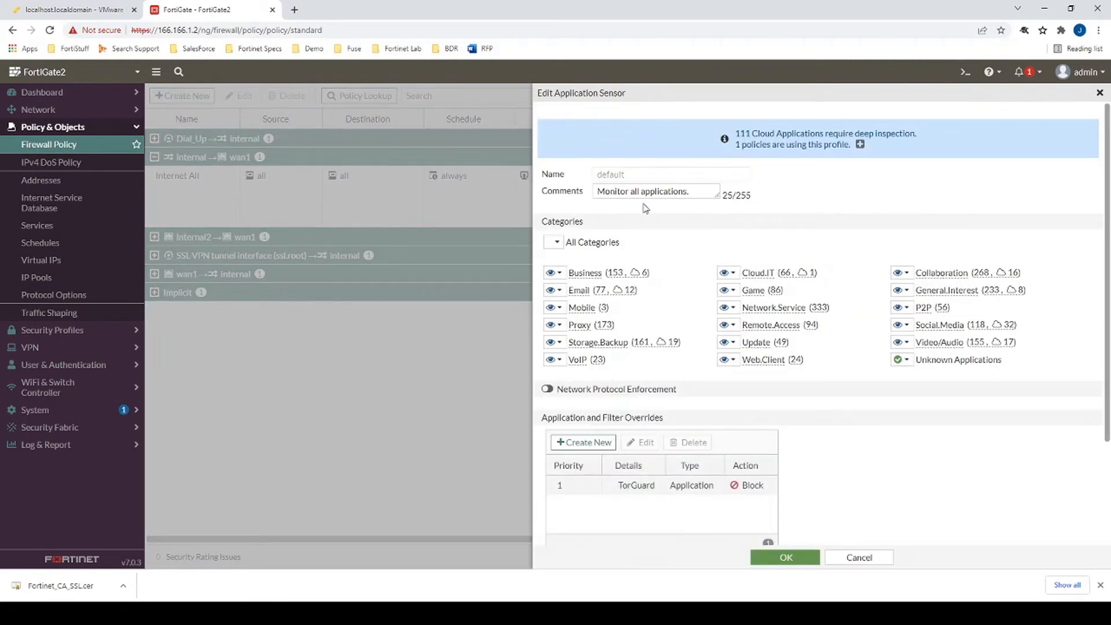
# - Review the default sensor's QUIC option set to Block, then cancel without changes
pyautogui.scroll(-3, 684, 405)
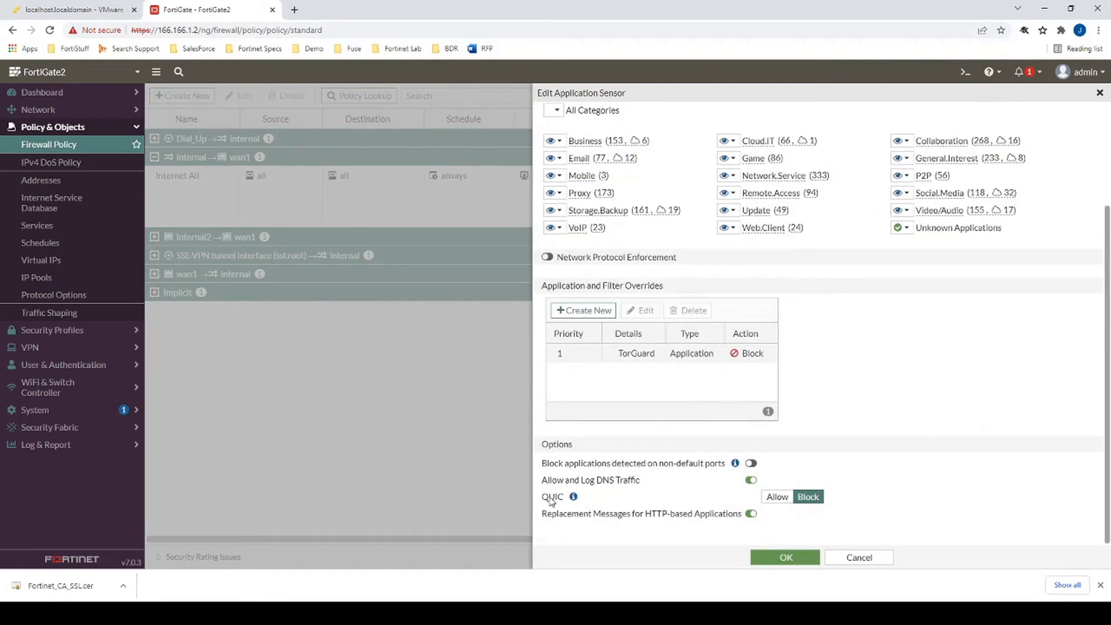
pyautogui.moveTo(548, 498); pyautogui.dragTo(564, 499)
pyautogui.click(859, 557)
# - Start a new internal→wan1 policy named 'Block QUIC' with source and destination set to all
pyautogui.click(183, 96)
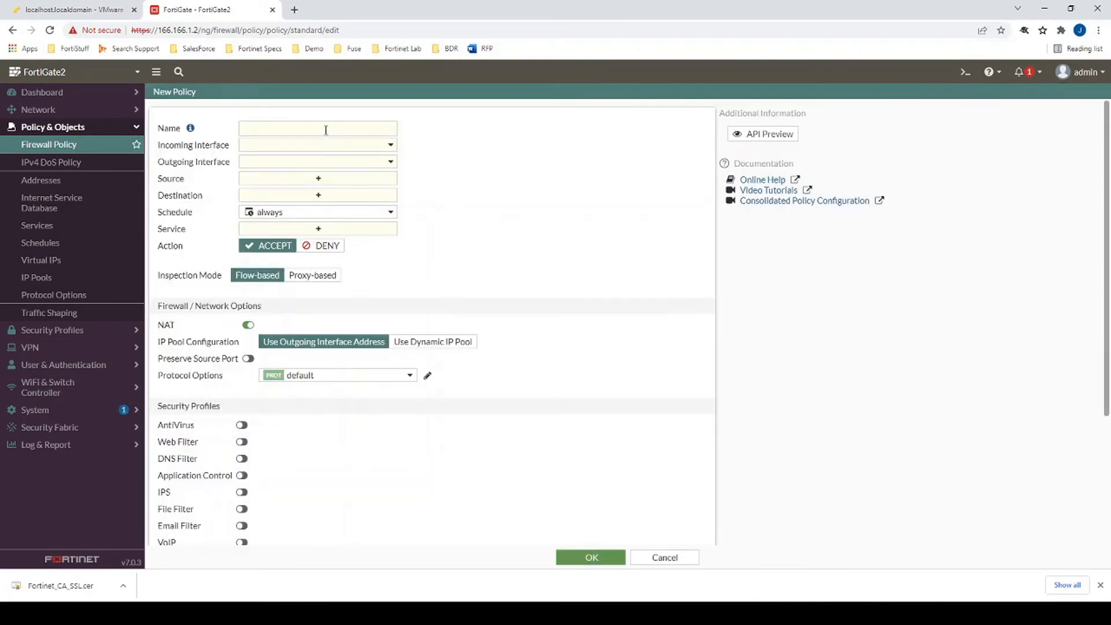
pyautogui.click(320, 145)
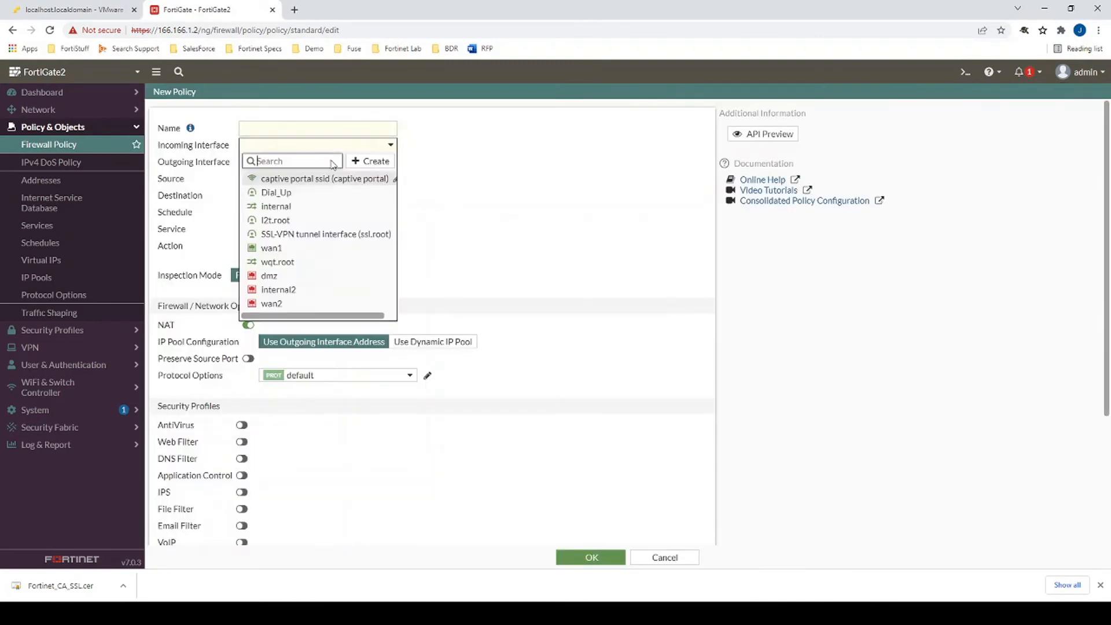
pyautogui.click(278, 206)
pyautogui.click(287, 162)
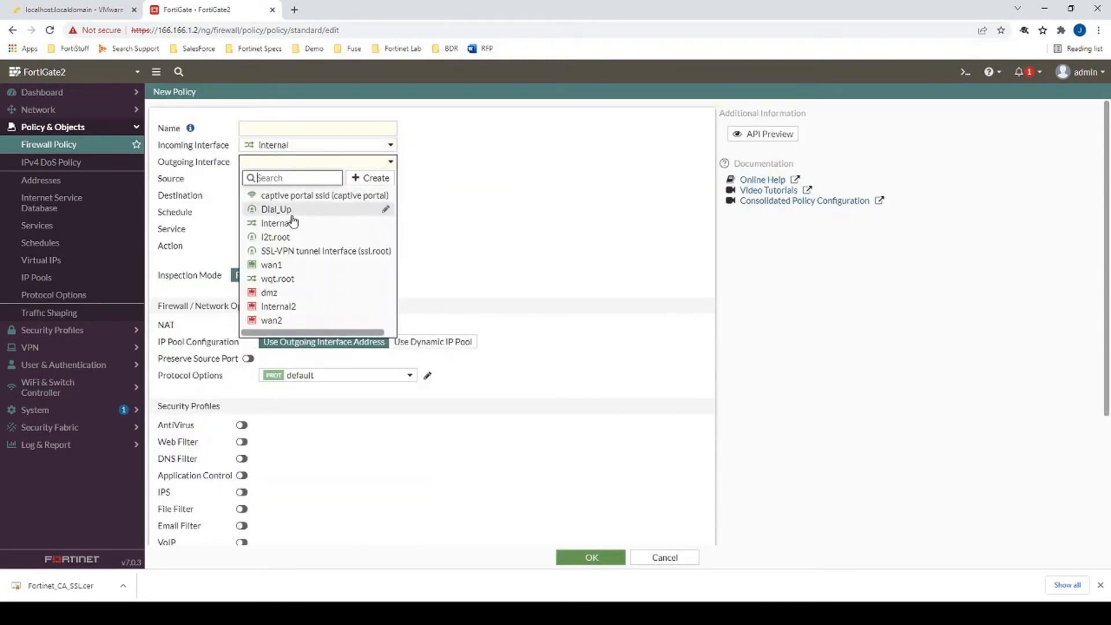
pyautogui.click(275, 265)
pyautogui.write('Blo')
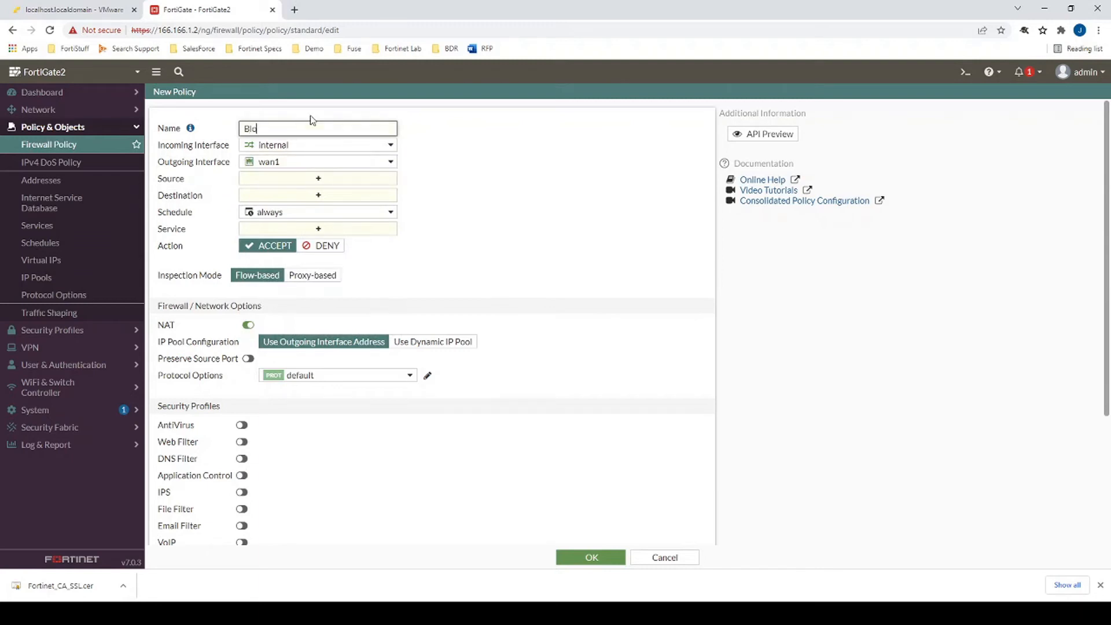
pyautogui.write('ck QUIC')
pyautogui.click(328, 186)
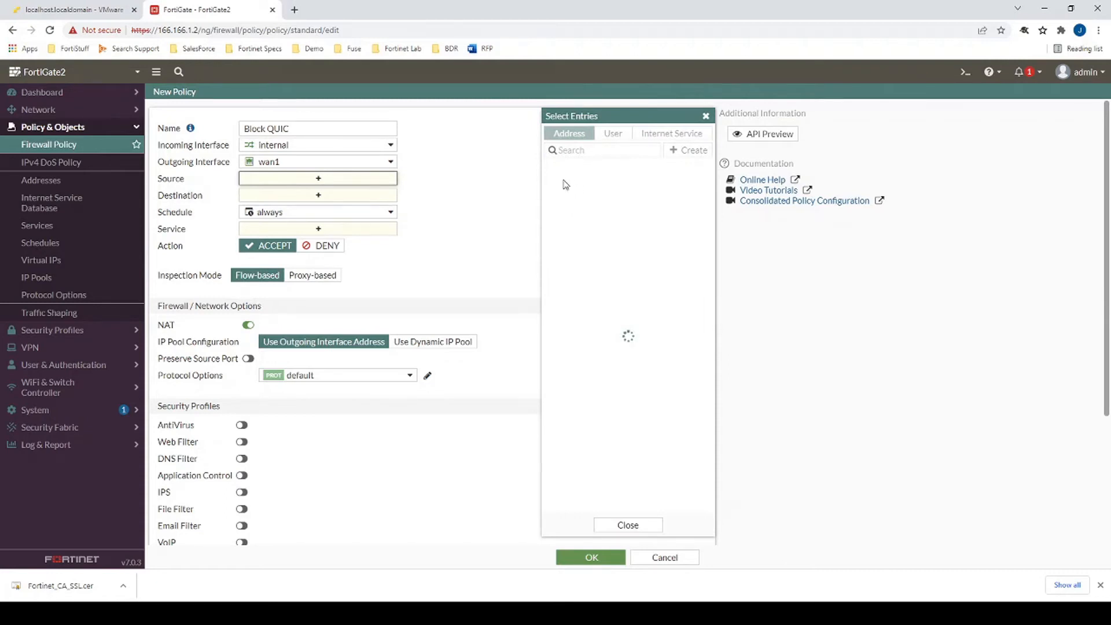
pyautogui.click(564, 210)
pyautogui.click(355, 207)
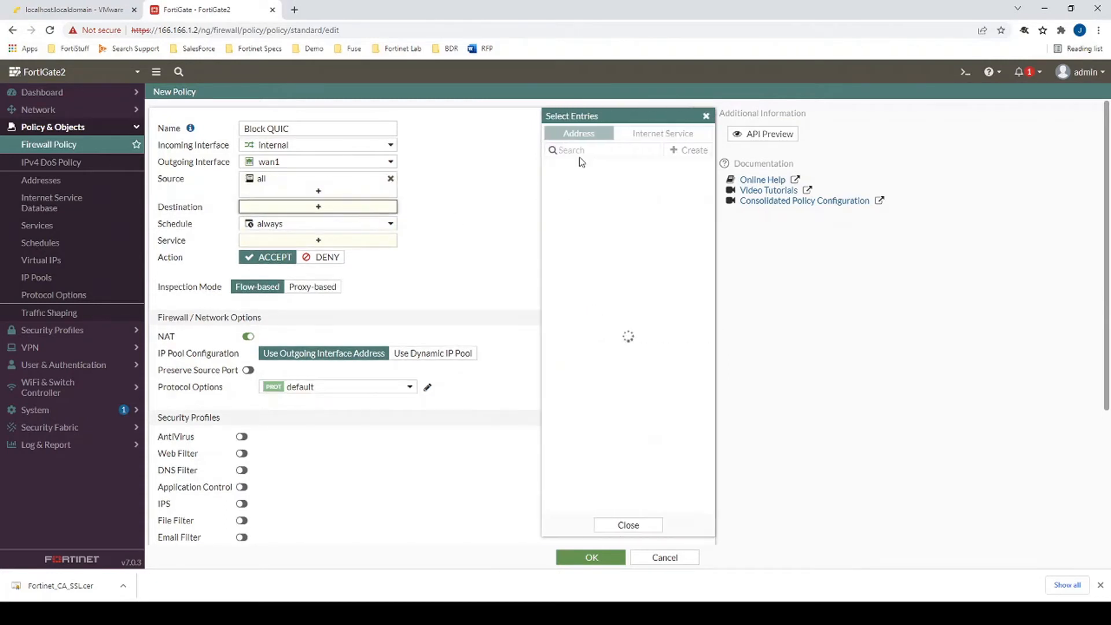
pyautogui.click(566, 211)
# - Add UDP_443 and UDP_80 as services and save the Block QUIC policy
pyautogui.click(354, 251)
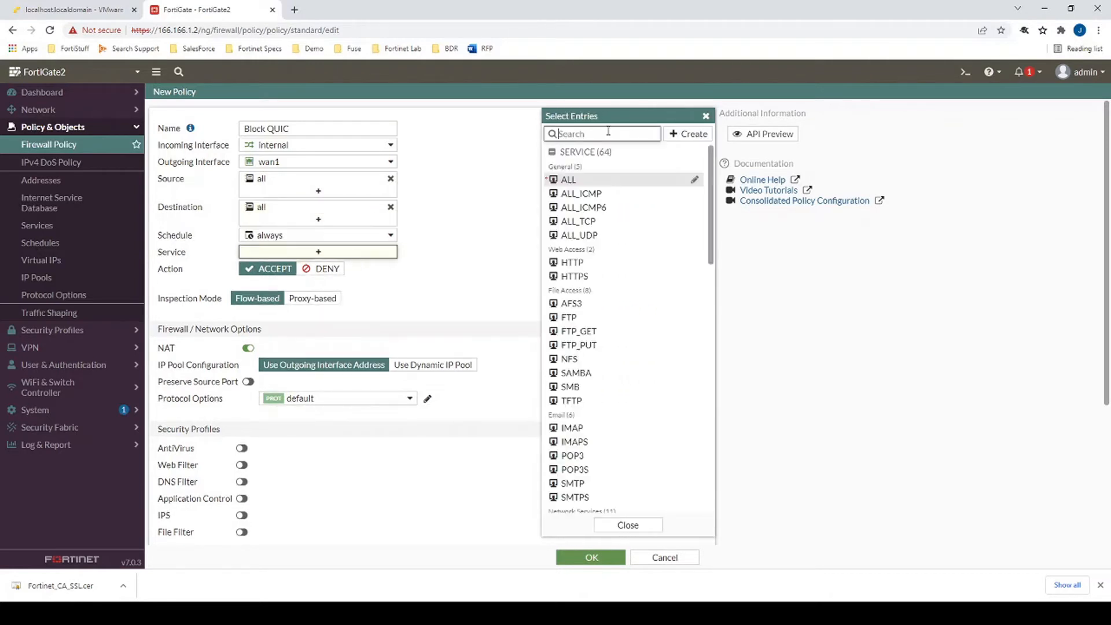
pyautogui.write('443')
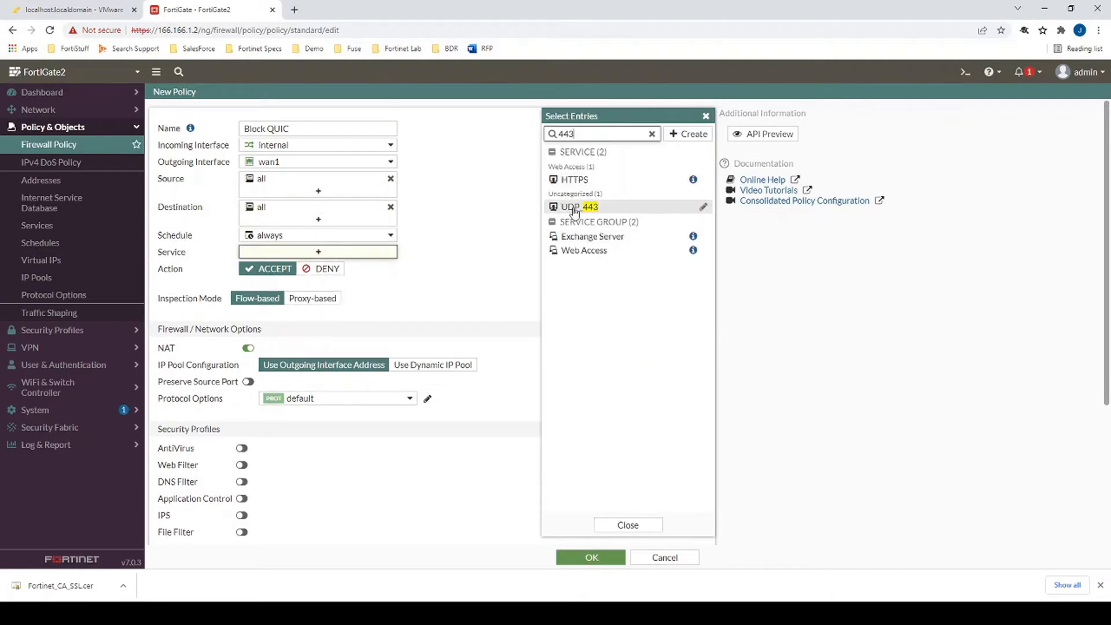
pyautogui.click(575, 208)
pyautogui.moveTo(586, 134); pyautogui.dragTo(538, 135)
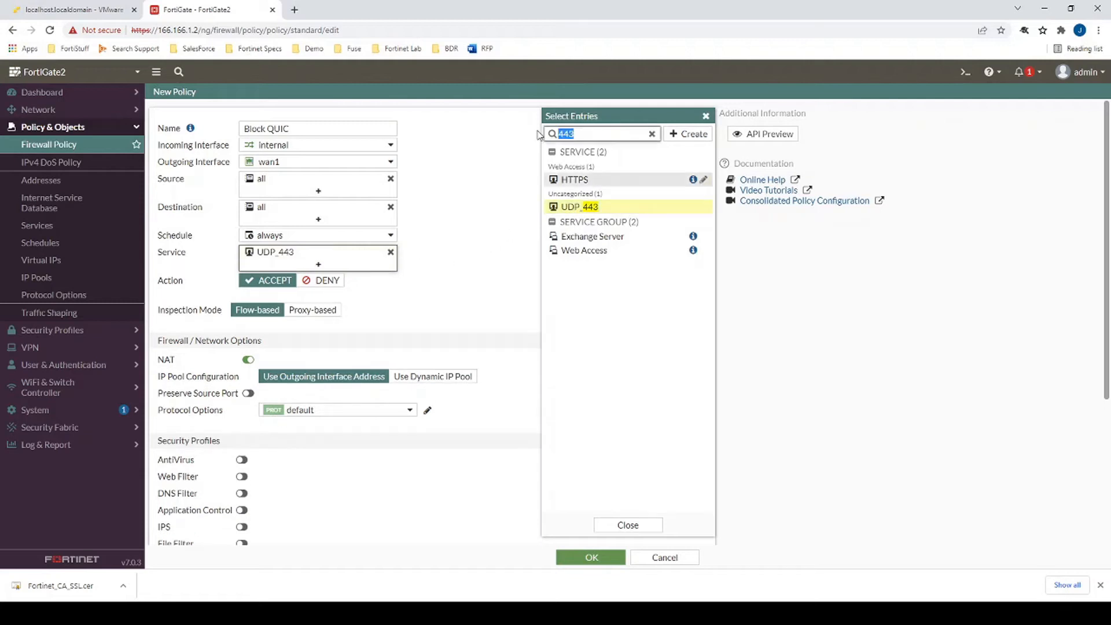
pyautogui.press('BackSpace')
pyautogui.write('80')
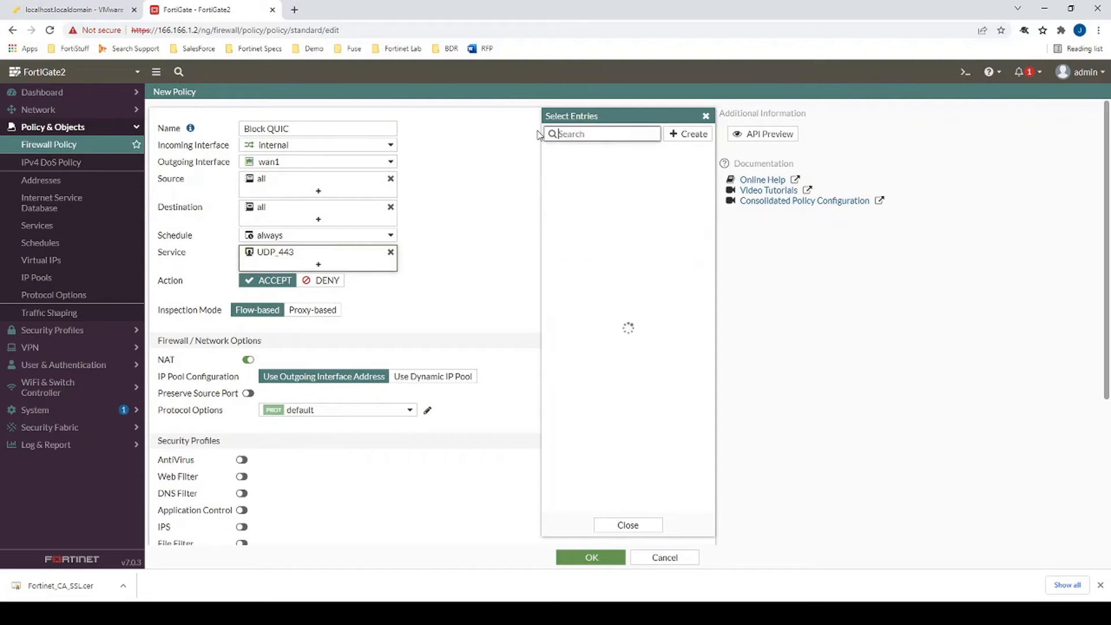
pyautogui.click(568, 232)
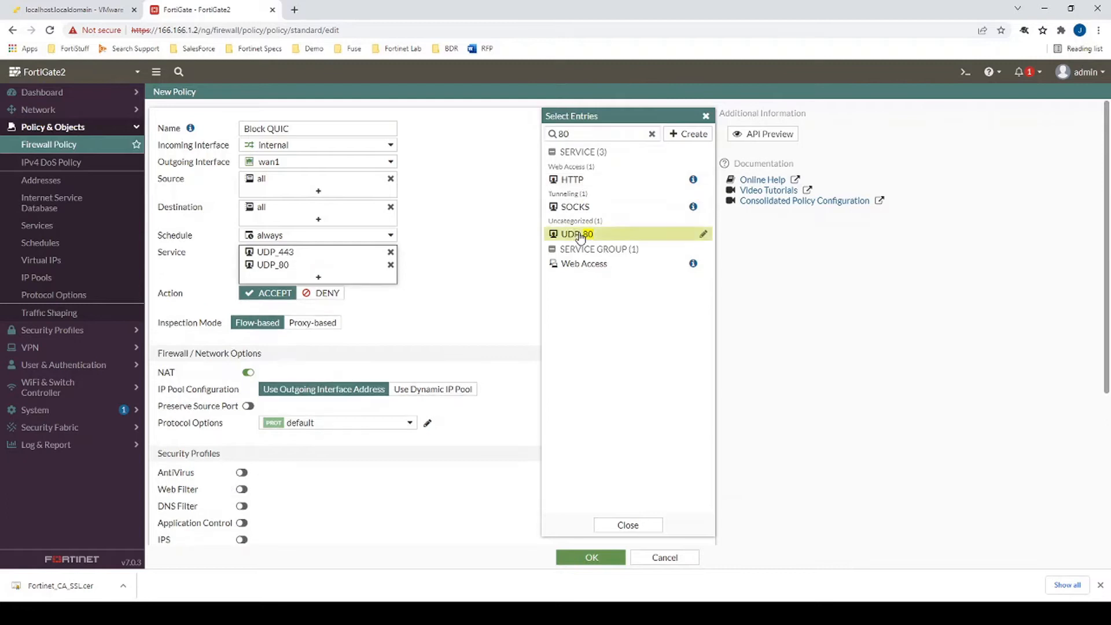
pyautogui.click(627, 525)
pyautogui.scroll(-4, 578, 538)
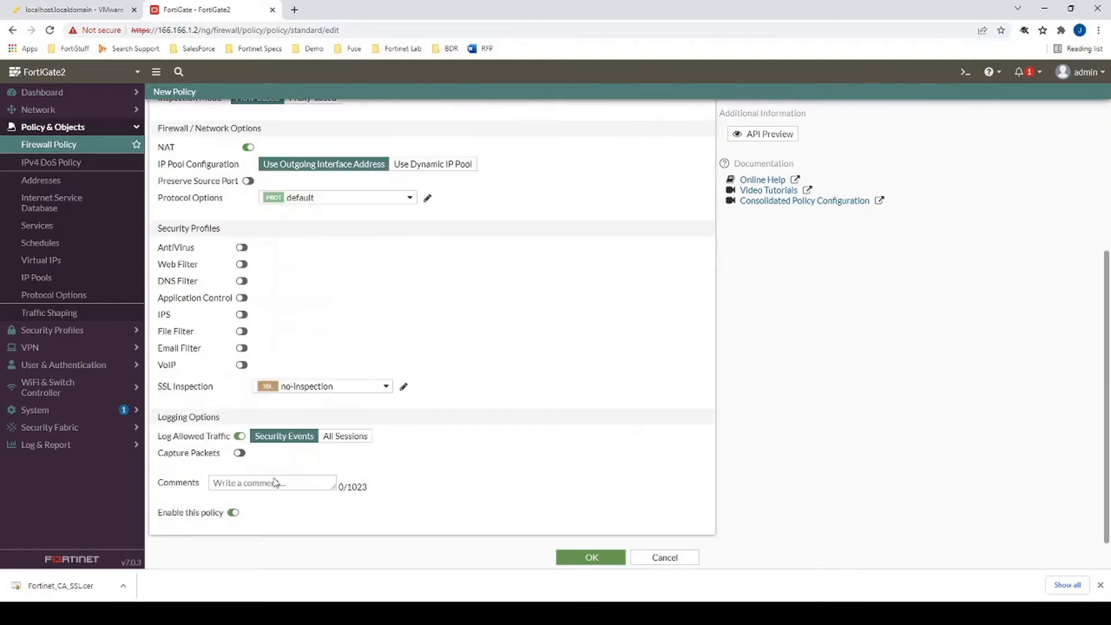
pyautogui.click(588, 556)
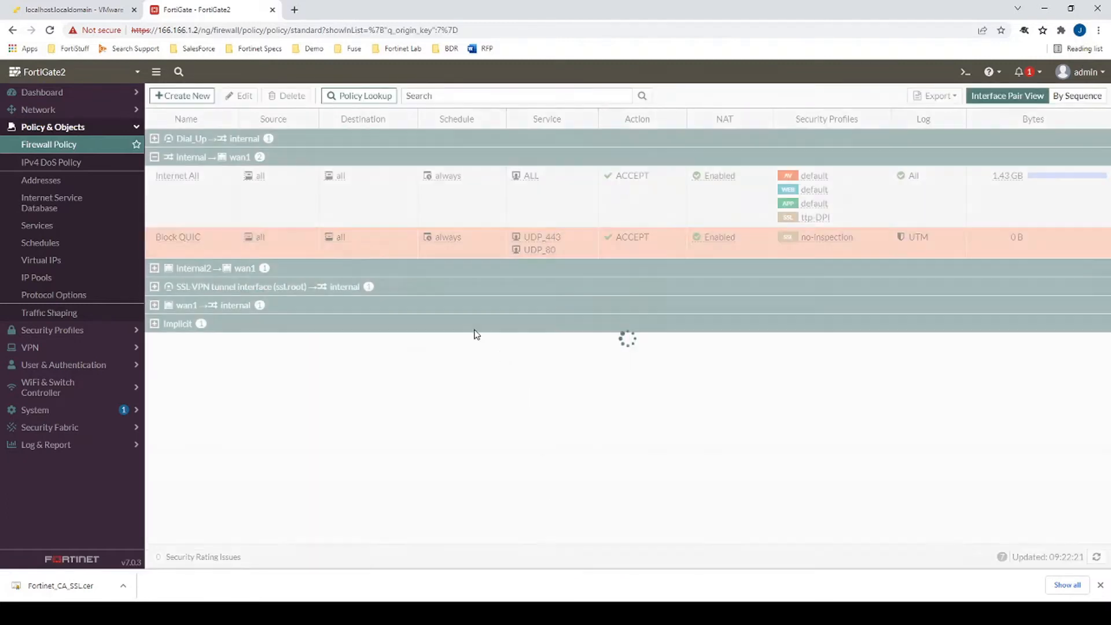
# - Move Block QUIC above Internet All and change its action to DENY
pyautogui.moveTo(258, 242); pyautogui.dragTo(195, 180)
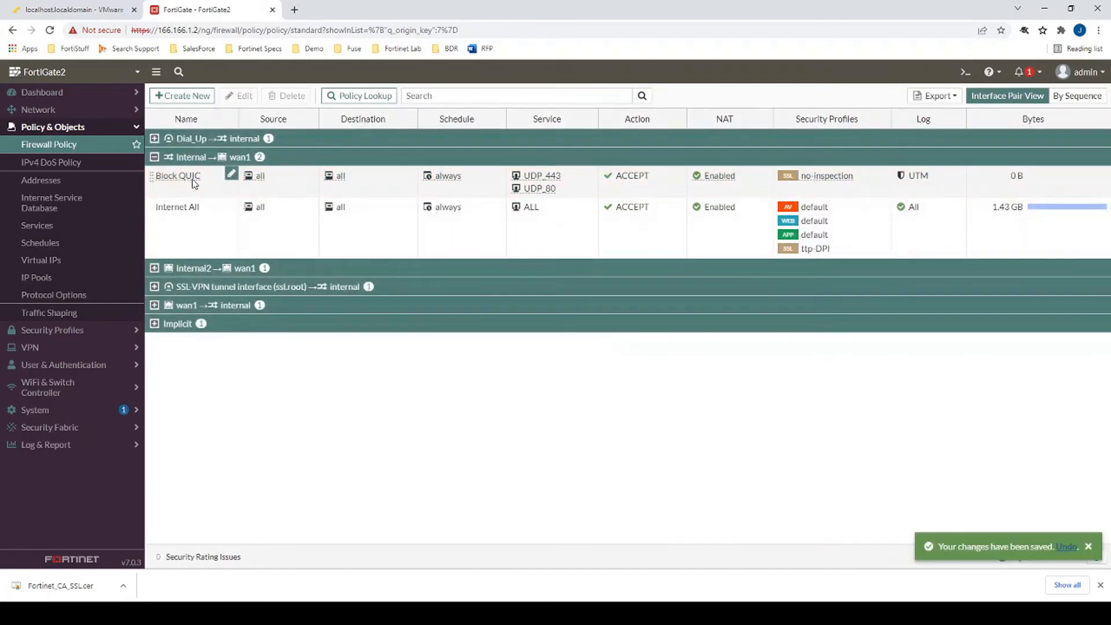
pyautogui.doubleClick(194, 180)
pyautogui.scroll(-4, 278, 371)
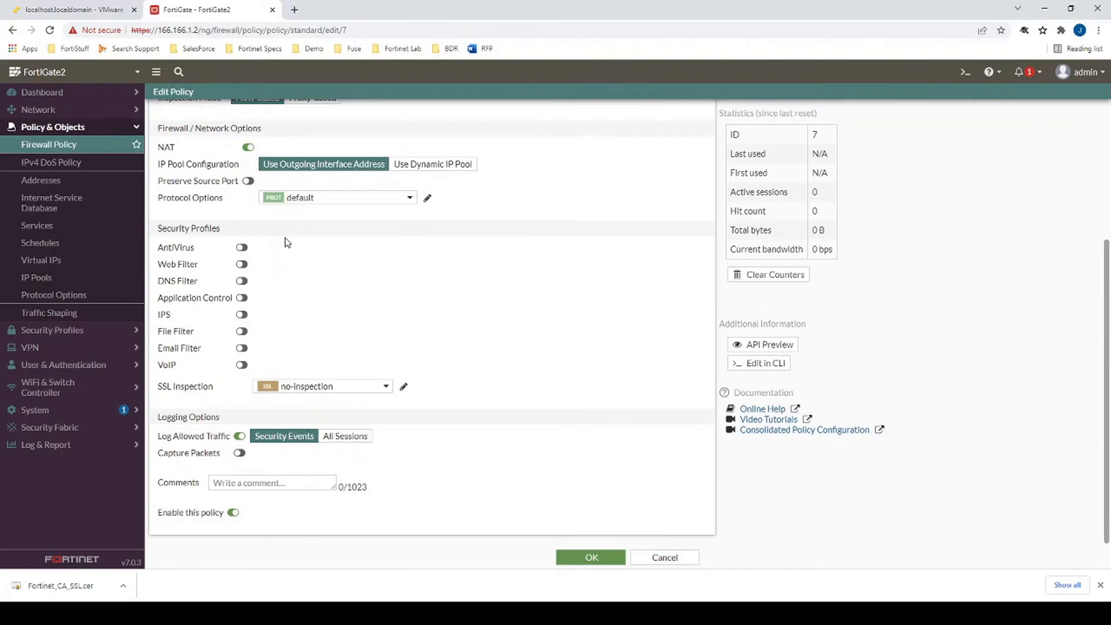
pyautogui.scroll(4, 285, 241)
pyautogui.click(321, 293)
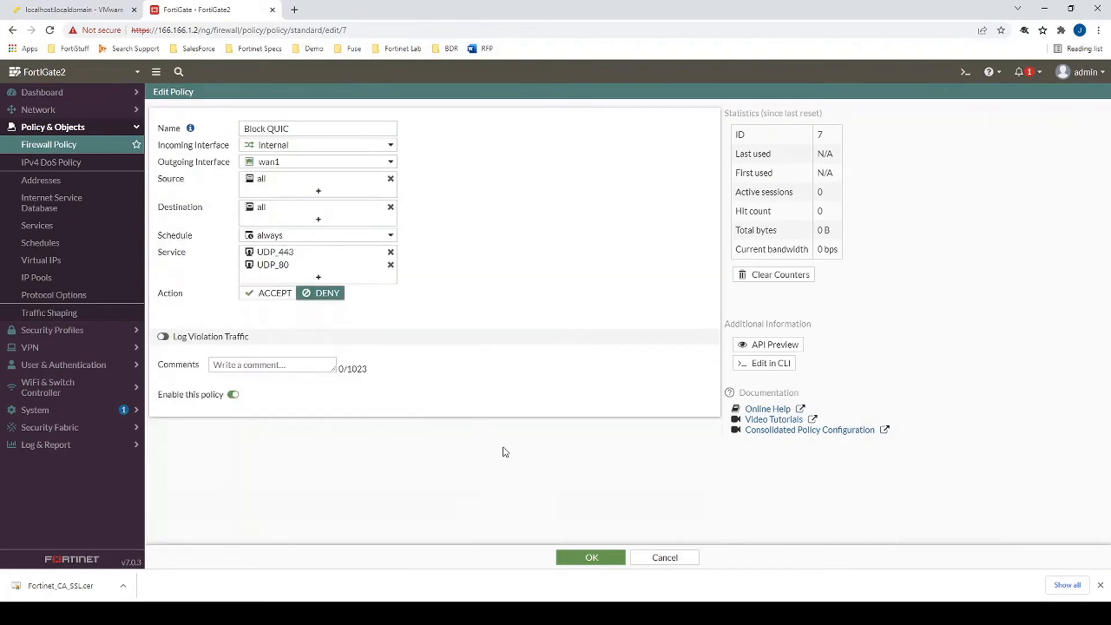
pyautogui.click(590, 556)
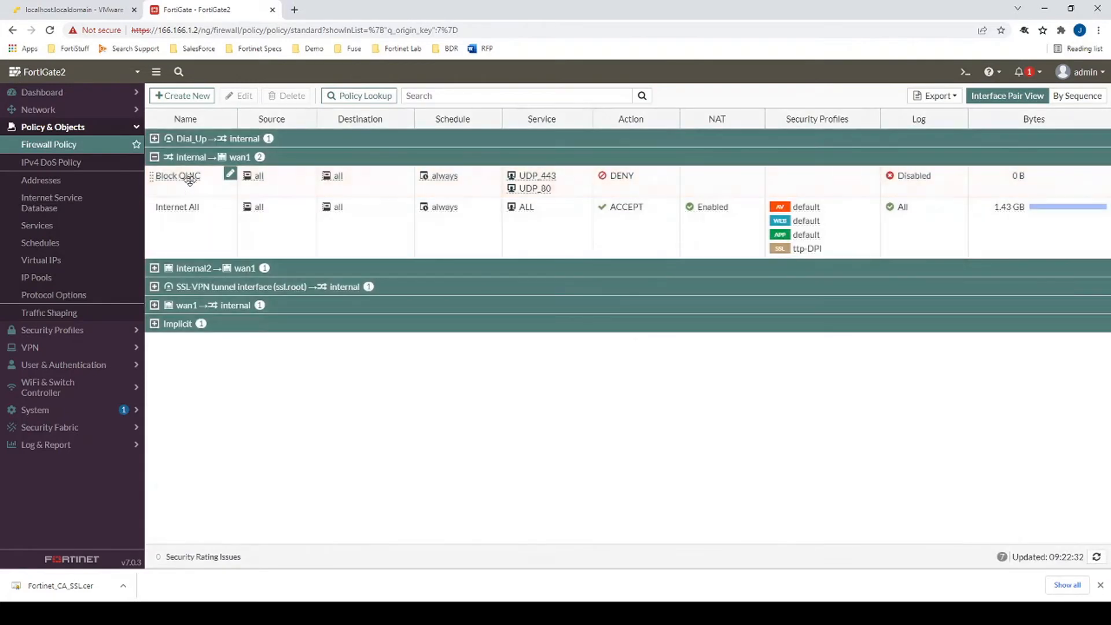
# - Review the ttp-DPI profile's Exempt from SSL Inspection settings unchanged, then switch to the incognito window
pyautogui.click(173, 223)
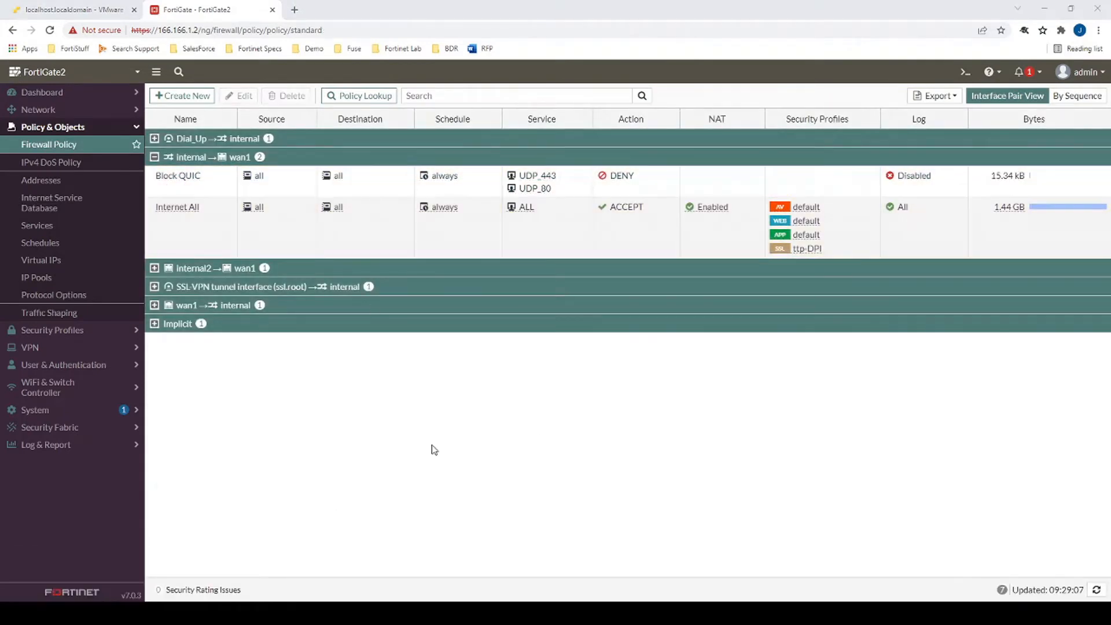
pyautogui.moveTo(801, 251)
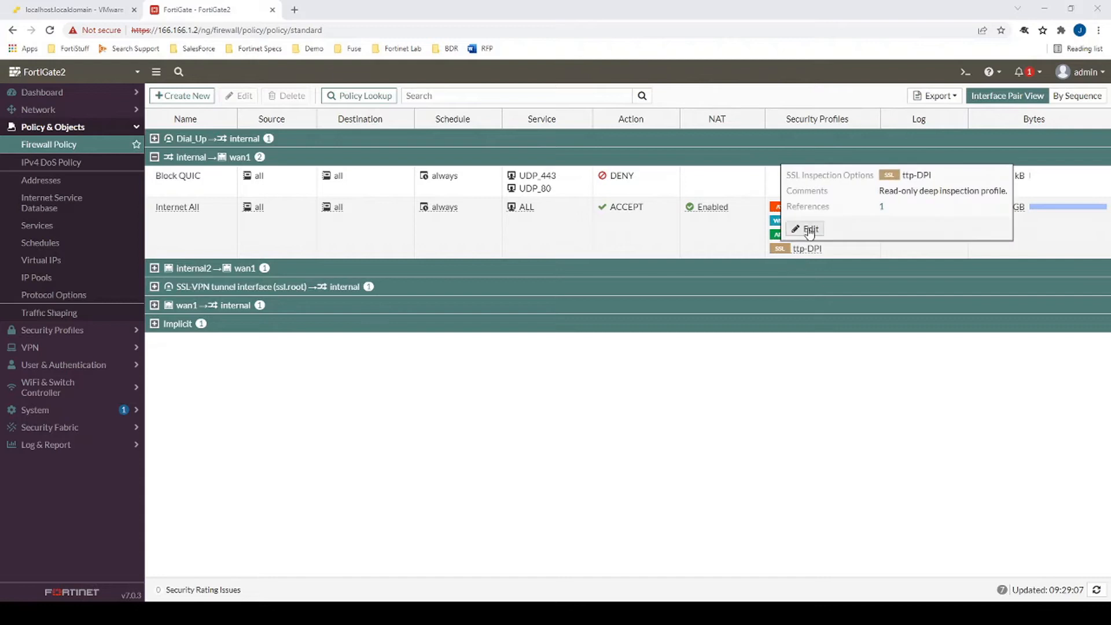
pyautogui.click(808, 229)
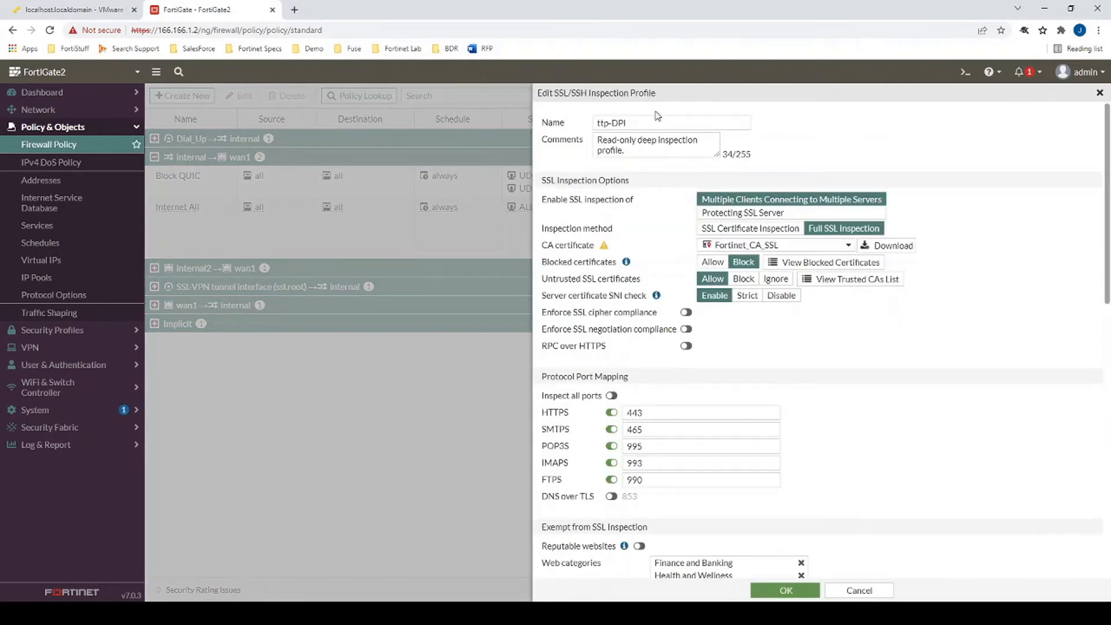
pyautogui.scroll(-3, 613, 201)
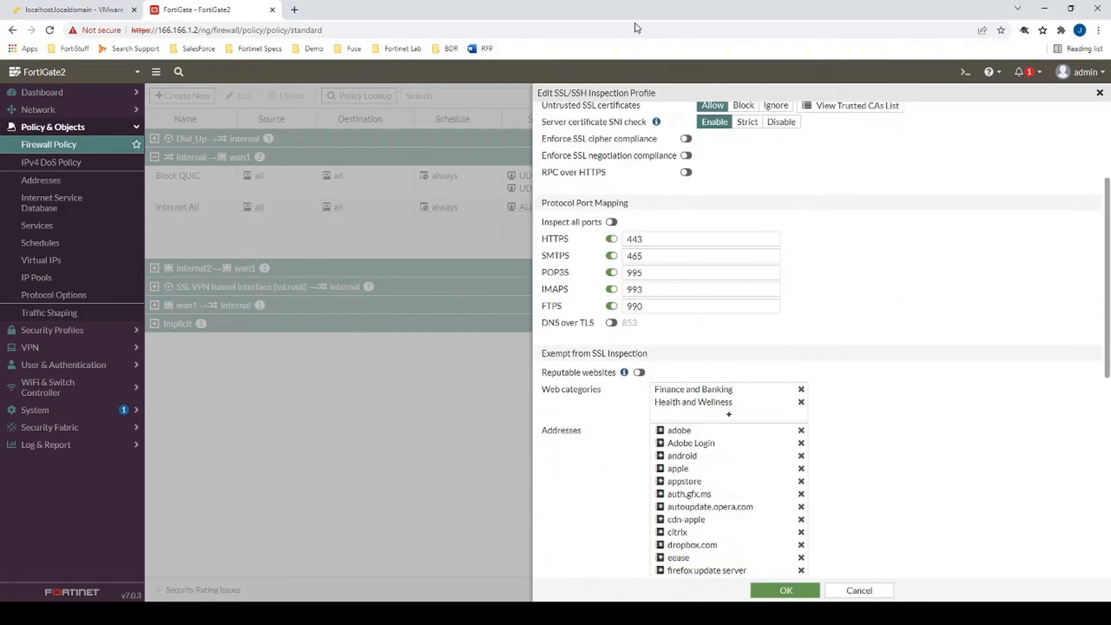
pyautogui.moveTo(542, 353); pyautogui.dragTo(649, 353)
pyautogui.scroll(-1, 664, 297)
pyautogui.scroll(-2, 663, 296)
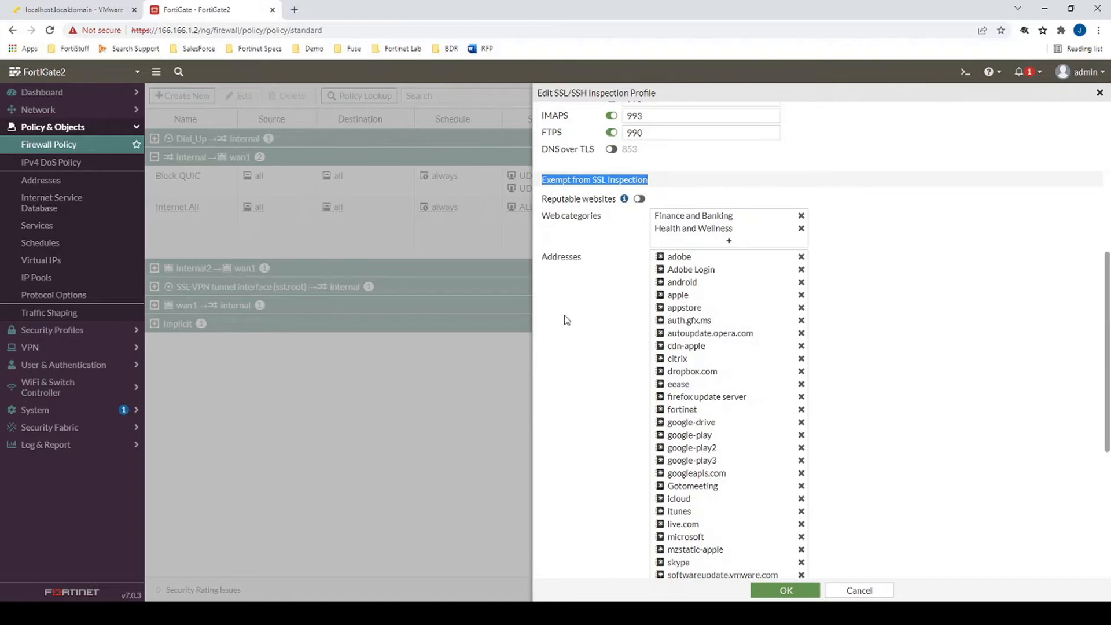
pyautogui.scroll(-2, 561, 320)
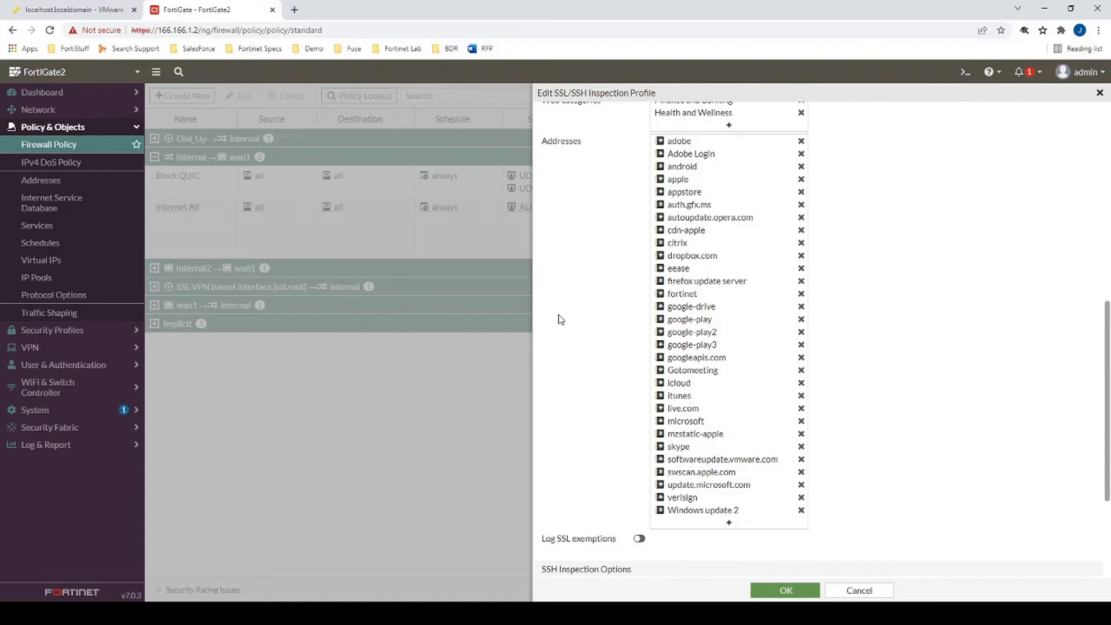
pyautogui.scroll(2, 558, 318)
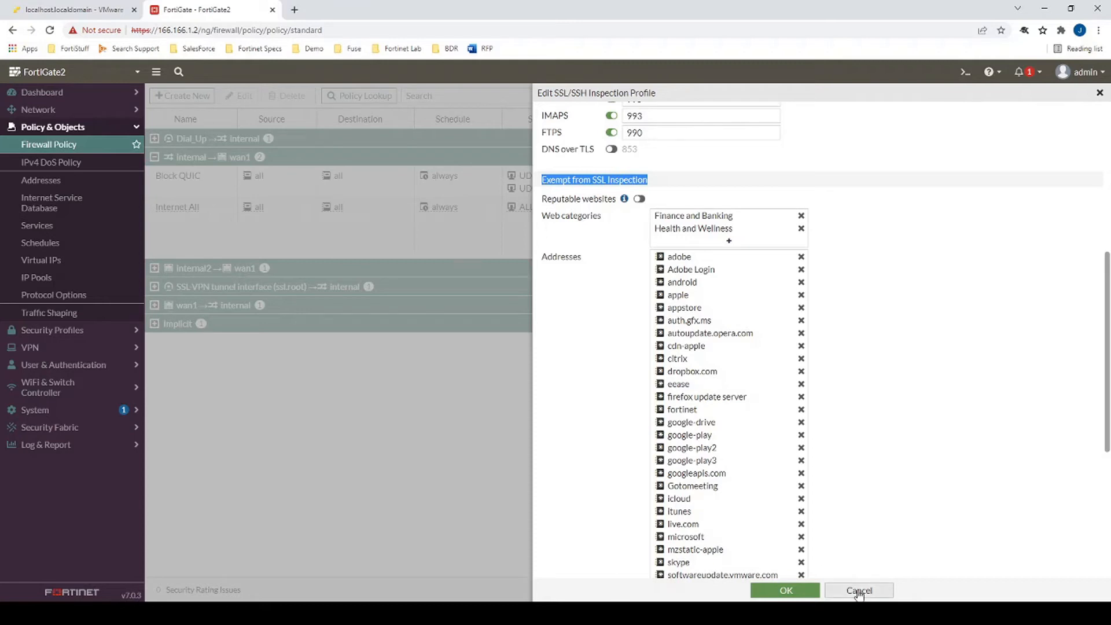
pyautogui.hotkey('alt', 'Tab')
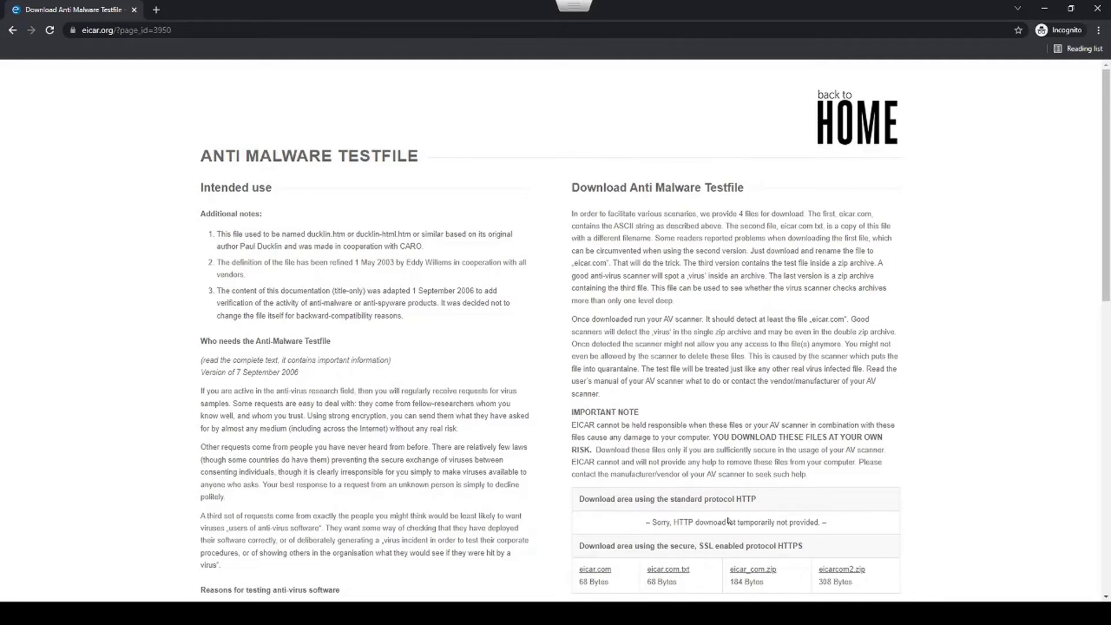
# - Download eicar.com over HTTPS and highlight 'https' in the blocked alert page's URL
pyautogui.scroll(-2, 728, 521)
pyautogui.moveTo(806, 430); pyautogui.dragTo(700, 430)
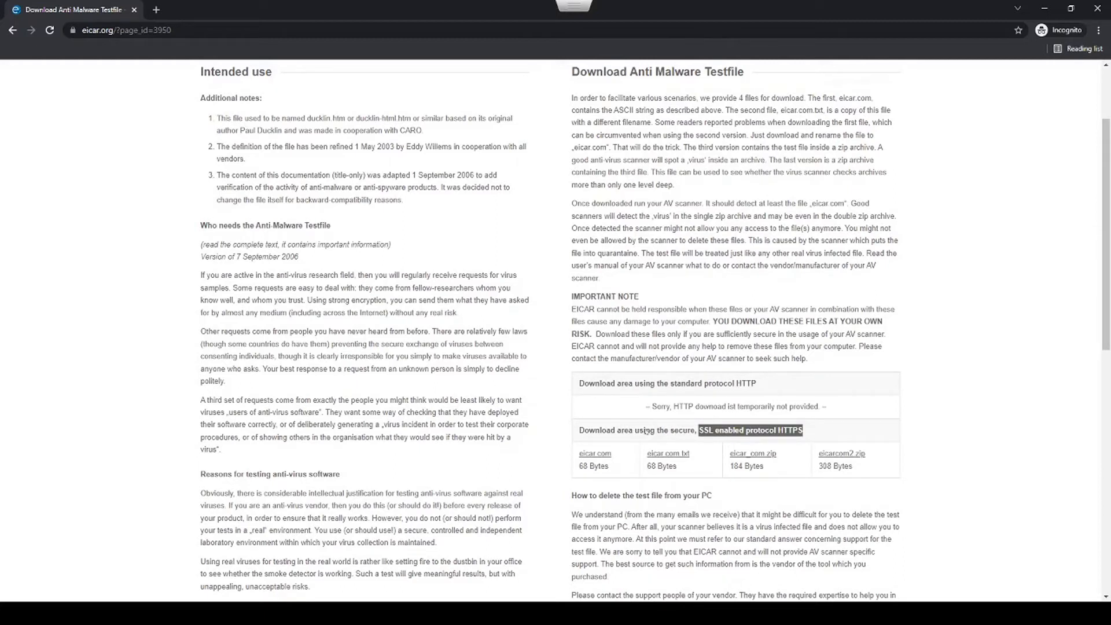
pyautogui.click(598, 455)
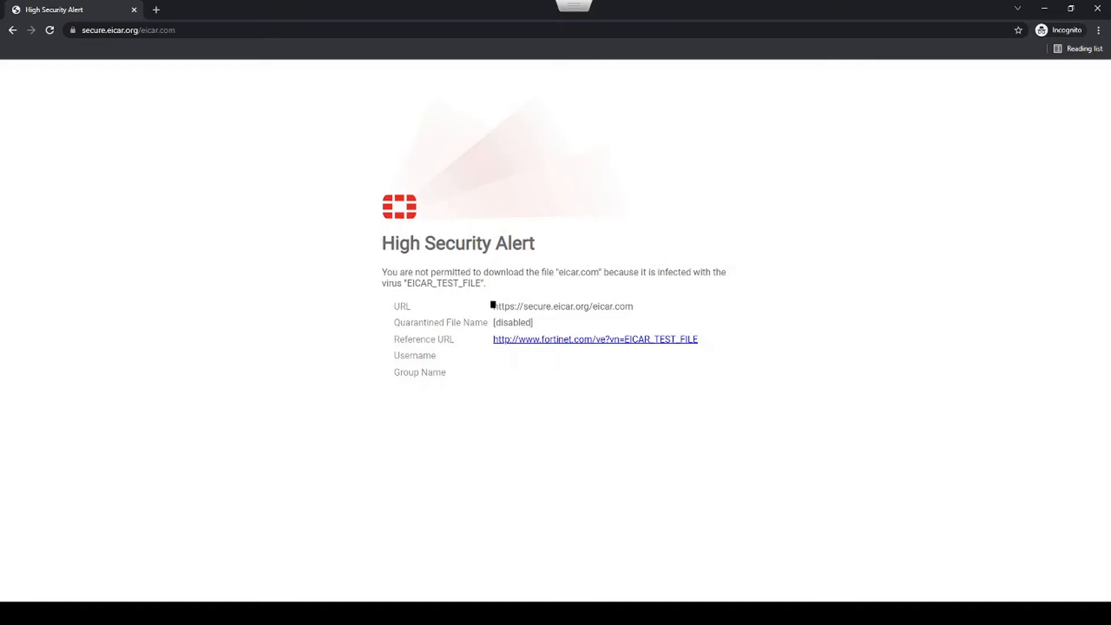
pyautogui.moveTo(494, 306)
pyautogui.mouseDown()
pyautogui.moveTo(607, 301)
pyautogui.moveTo(523, 317)
pyautogui.moveTo(516, 306)
pyautogui.mouseUp()
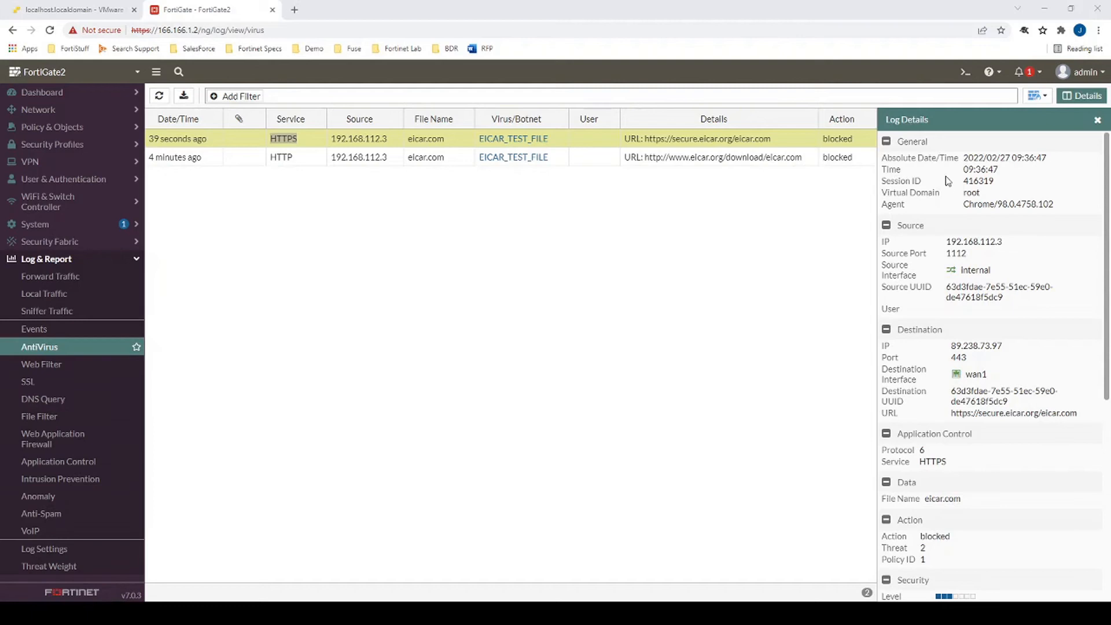
# - Scroll through the Log Details of the blocked HTTPS eicar.com AntiVirus entry
pyautogui.scroll(-3, 949, 188)
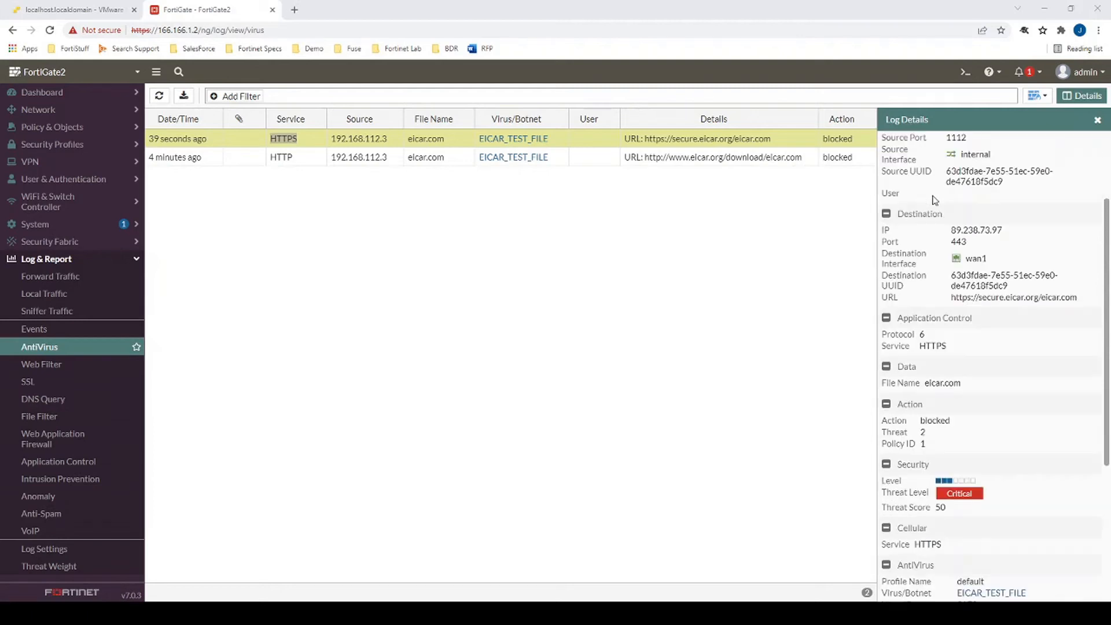
pyautogui.scroll(-3, 935, 201)
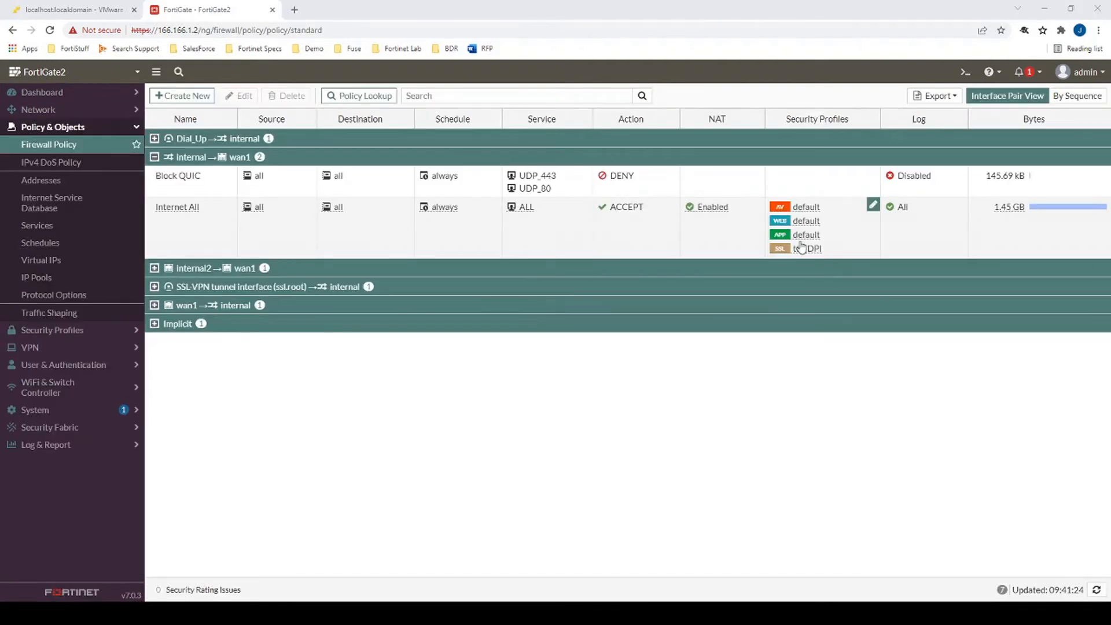
# - Open the default application sensor and start a new application override
pyautogui.moveTo(808, 243)
pyautogui.click(820, 219)
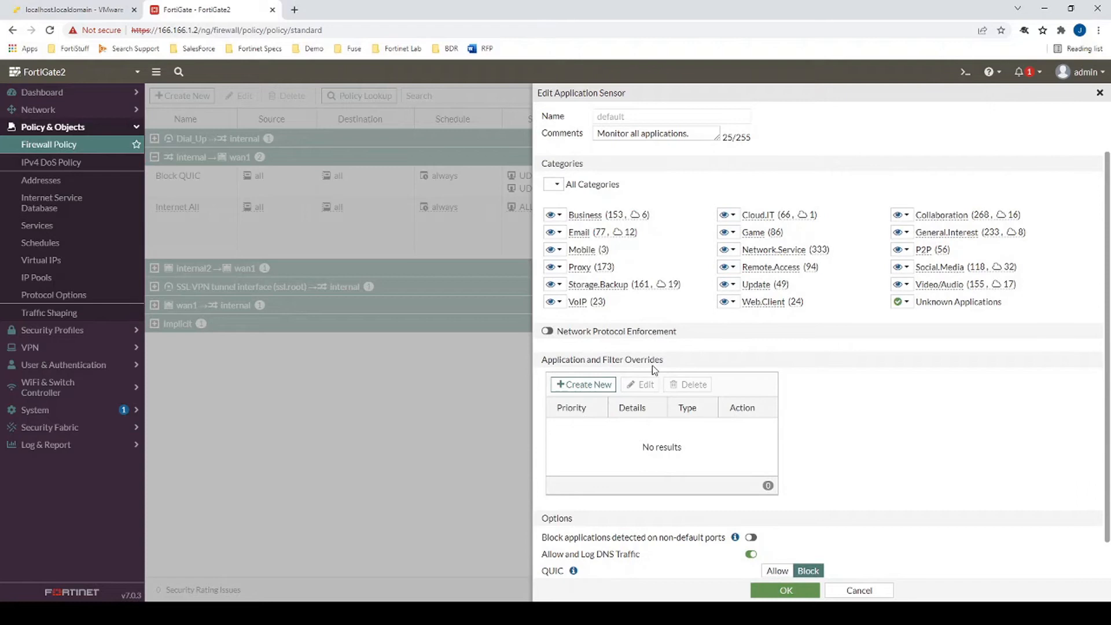
pyautogui.click(602, 384)
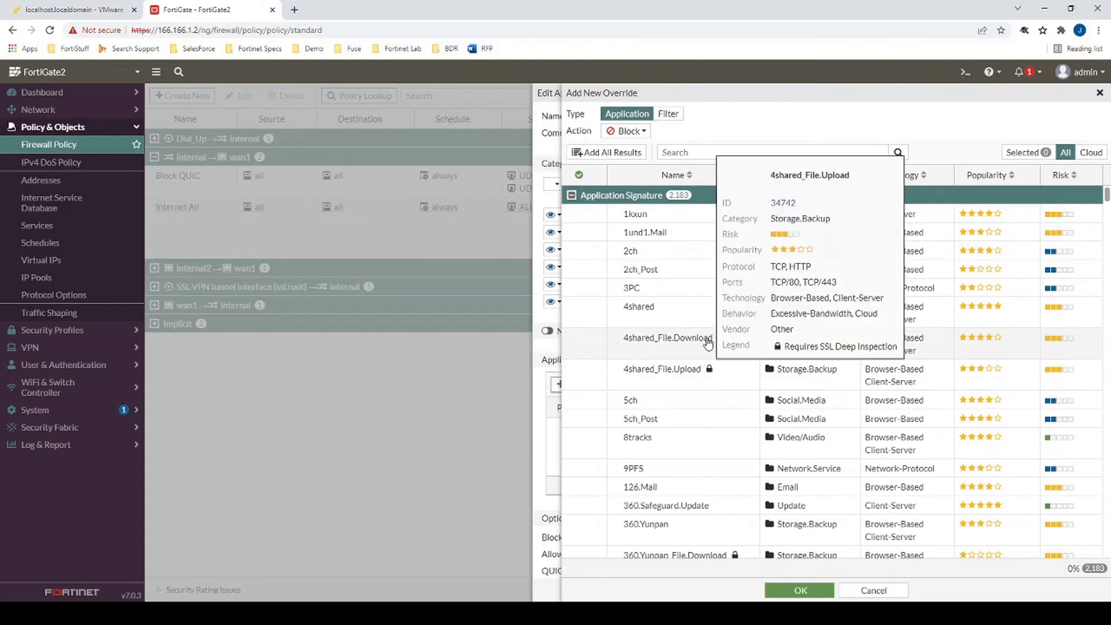
pyautogui.moveTo(683, 353)
pyautogui.scroll(-1, 683, 352)
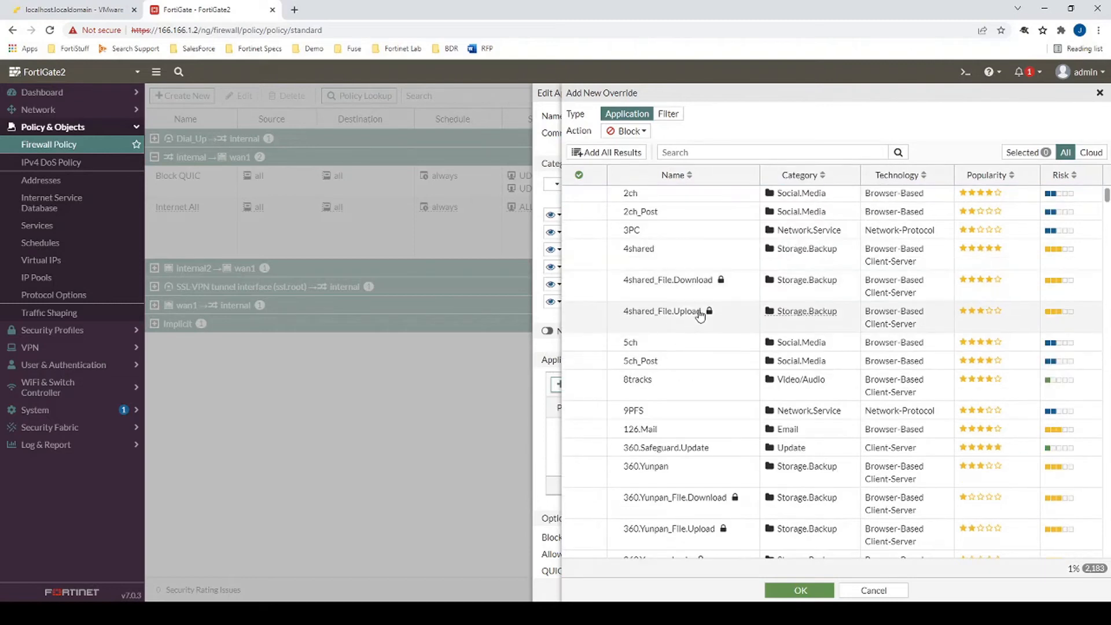
pyautogui.moveTo(701, 316)
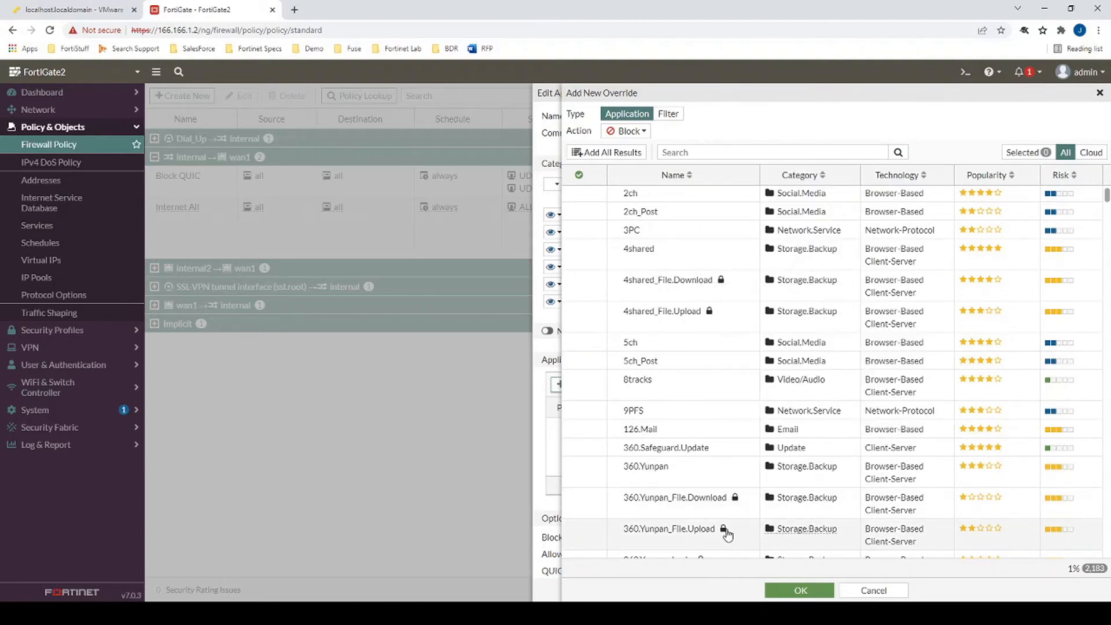
pyautogui.moveTo(723, 534)
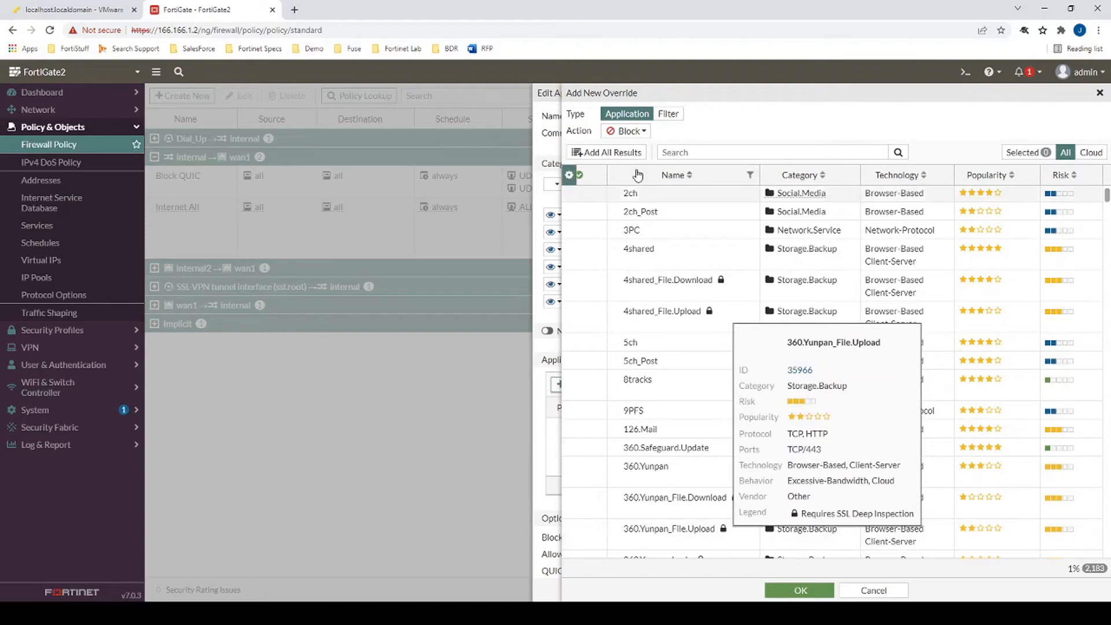
# - Search 'yo' and add a Block override for YouTube_Video.Play
pyautogui.click(689, 152)
pyautogui.write('youtube')
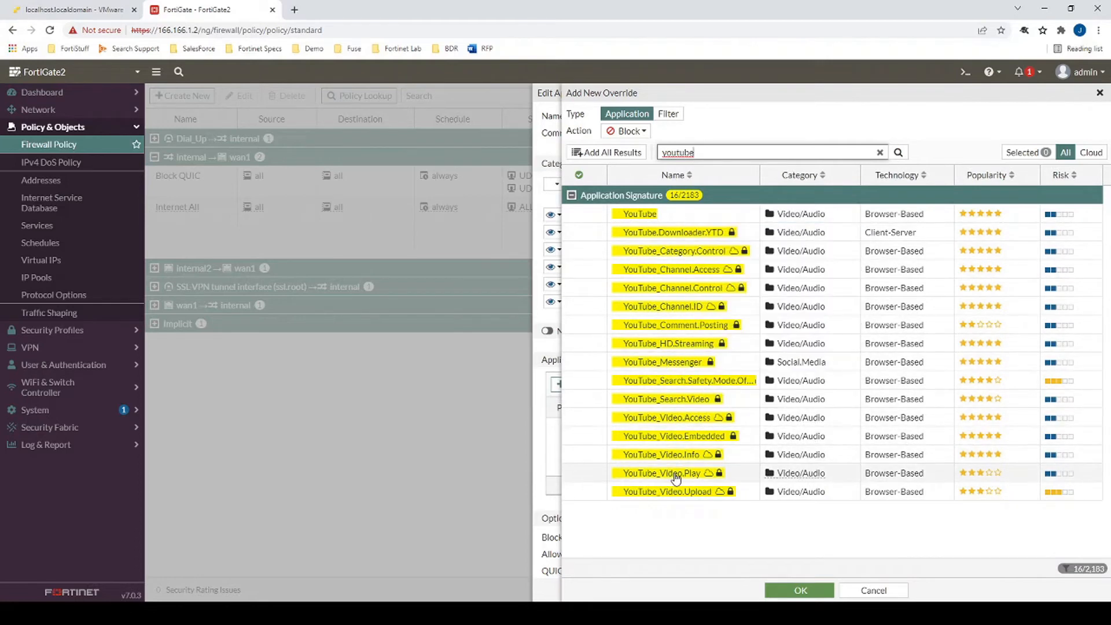
pyautogui.moveTo(680, 477)
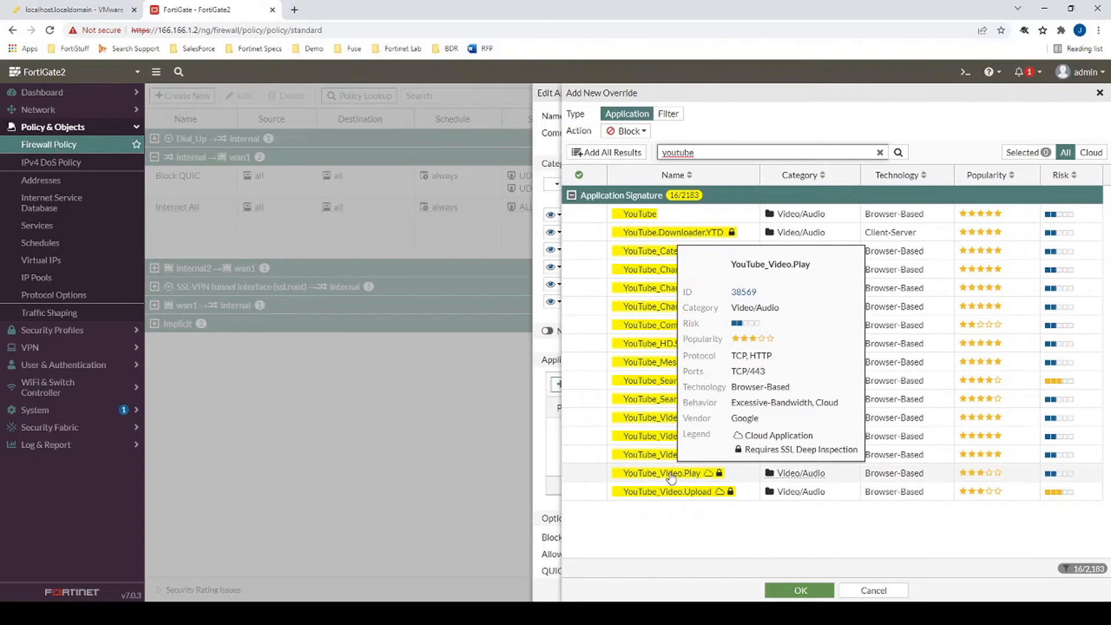
pyautogui.click(673, 478)
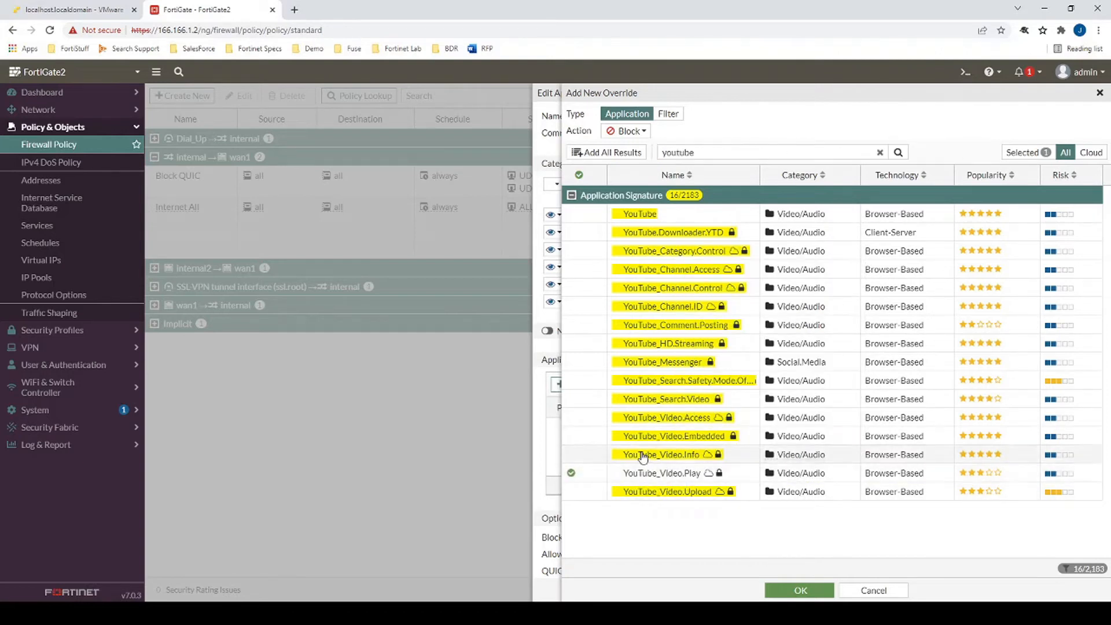
pyautogui.click(800, 590)
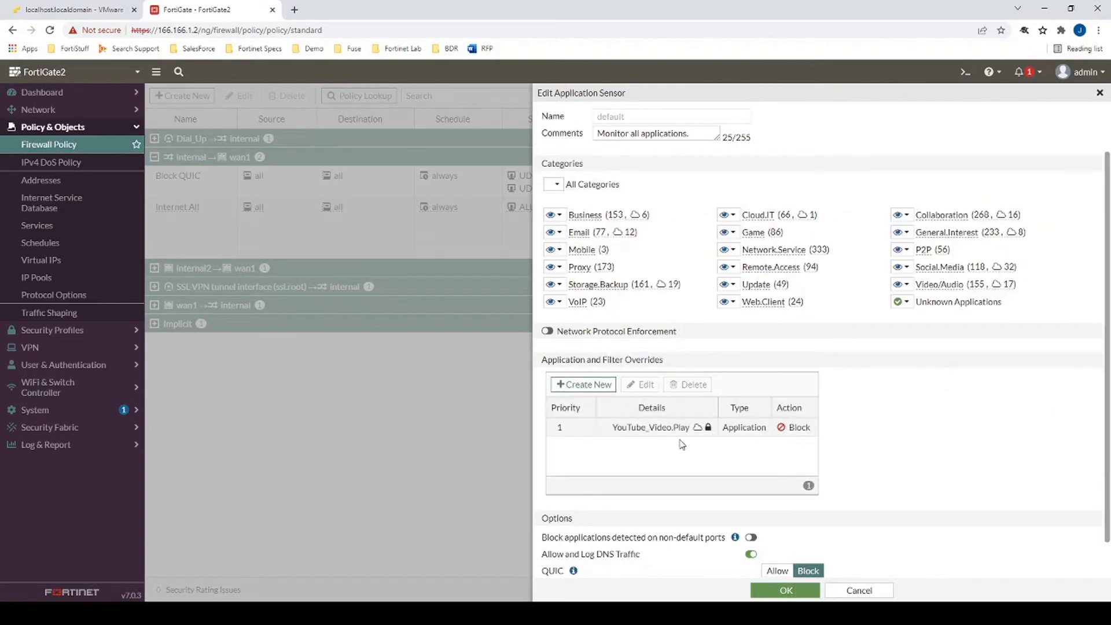
pyautogui.moveTo(651, 432)
# - Save the default application sensor and play the Port Forwarding video in incognito YouTube
pyautogui.click(771, 592)
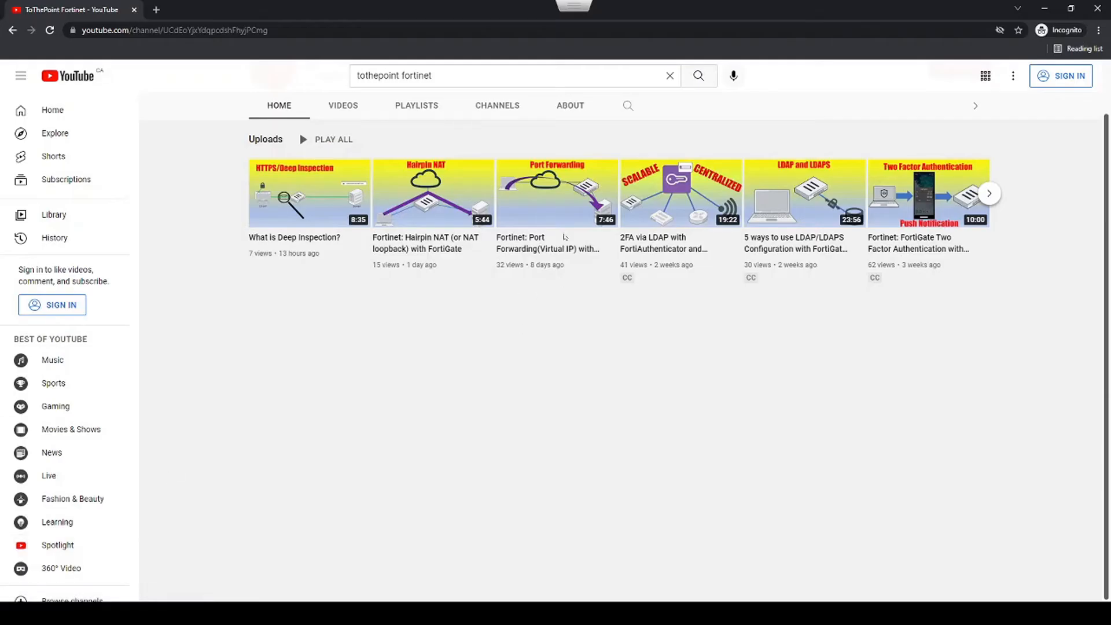
pyautogui.click(558, 195)
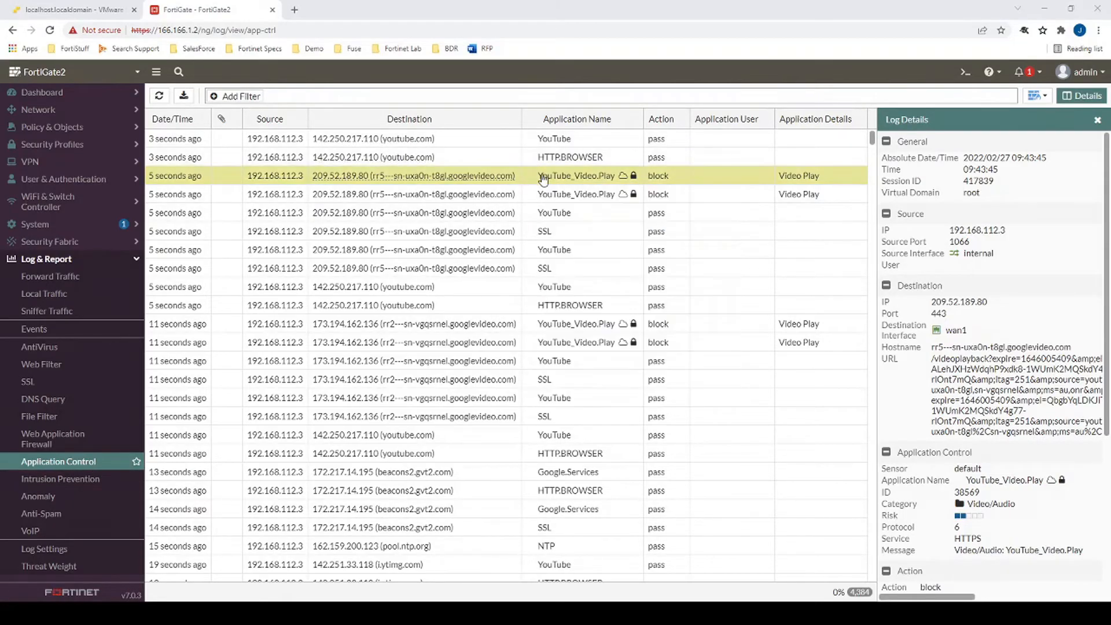
# - Inspect Log Details of the YouTube video play, channel access and channel ID entries
pyautogui.moveTo(578, 177)
pyautogui.scroll(-5, 958, 192)
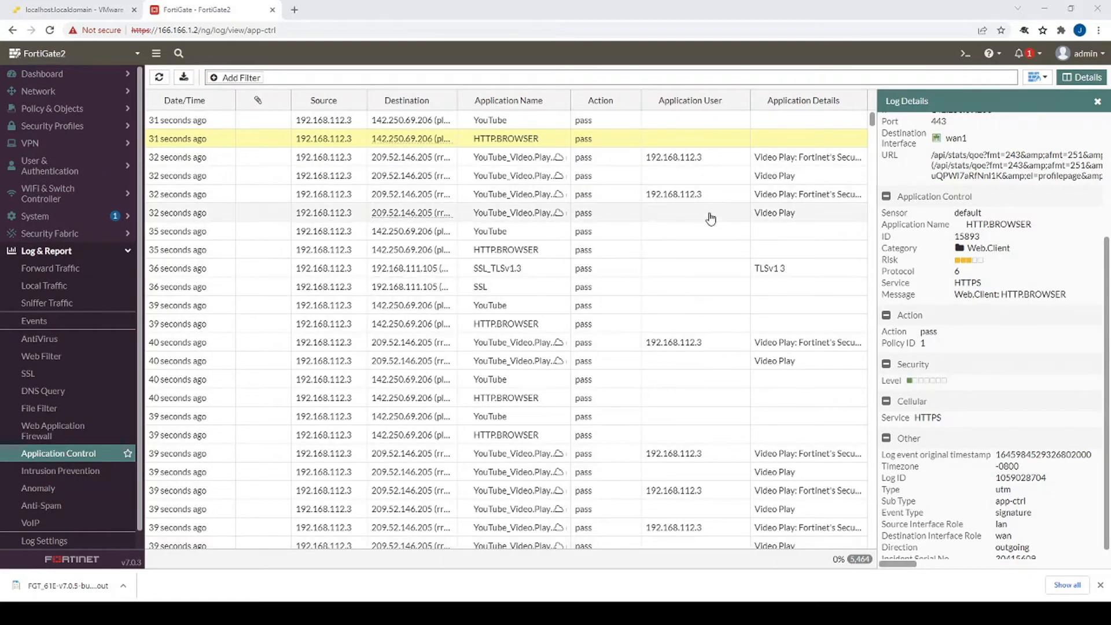
pyautogui.click(738, 159)
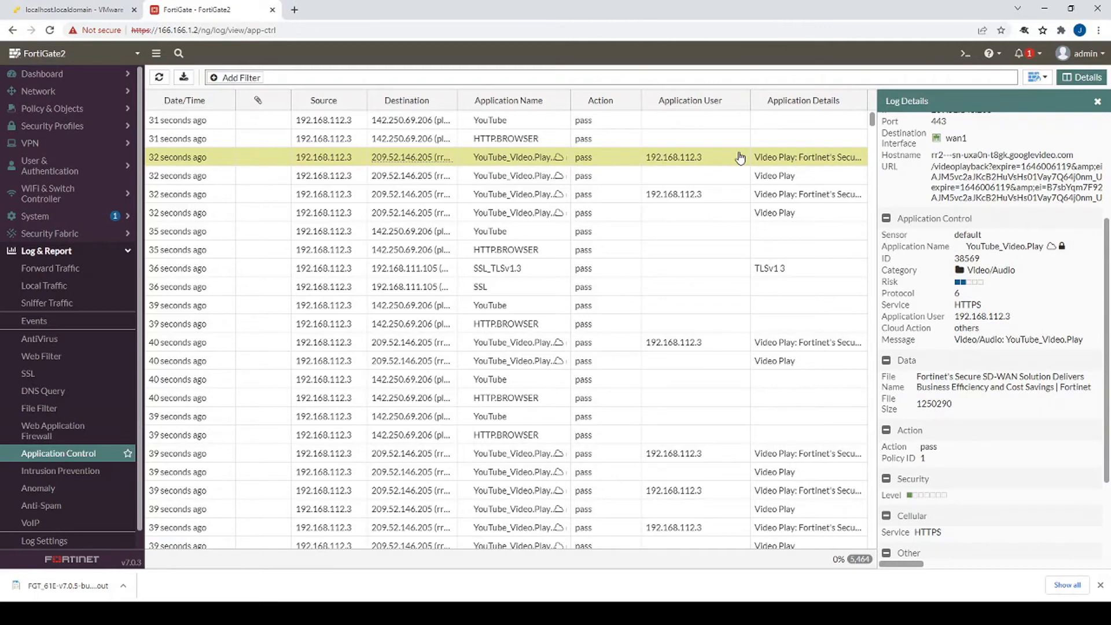
pyautogui.moveTo(918, 377); pyautogui.dragTo(1004, 390)
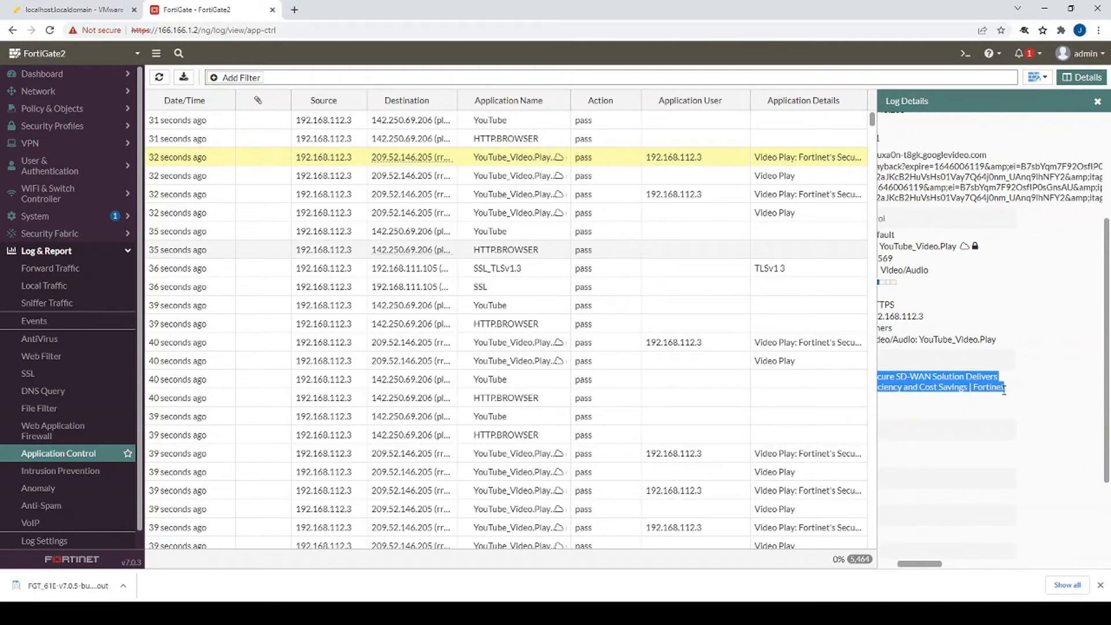
pyautogui.moveTo(914, 564); pyautogui.dragTo(890, 571)
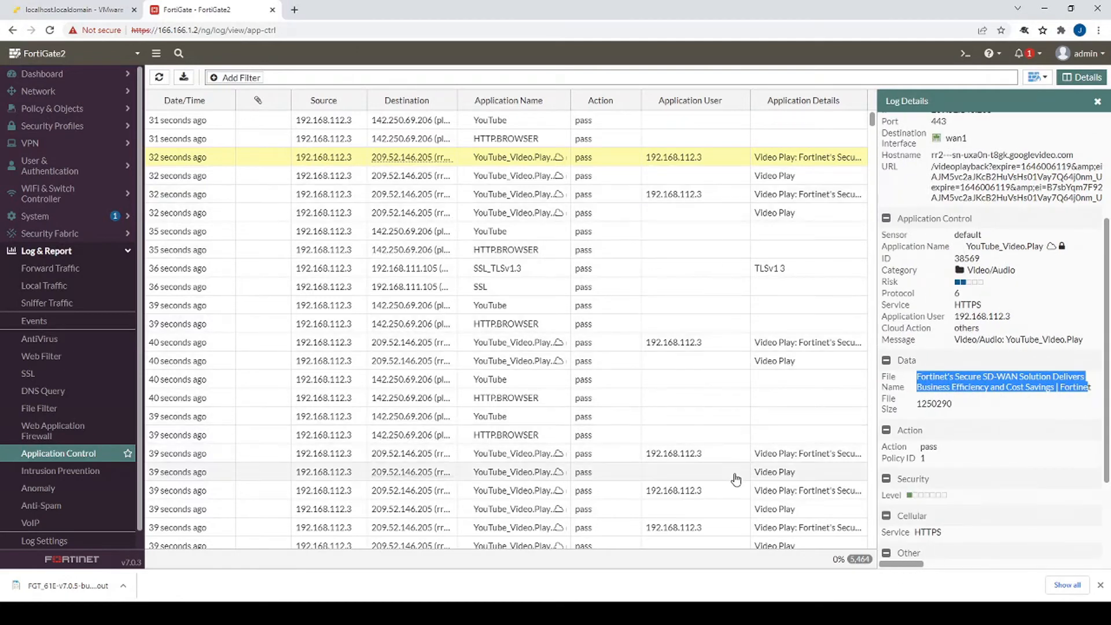
pyautogui.scroll(-1, 736, 479)
pyautogui.scroll(-3, 737, 480)
pyautogui.click(758, 463)
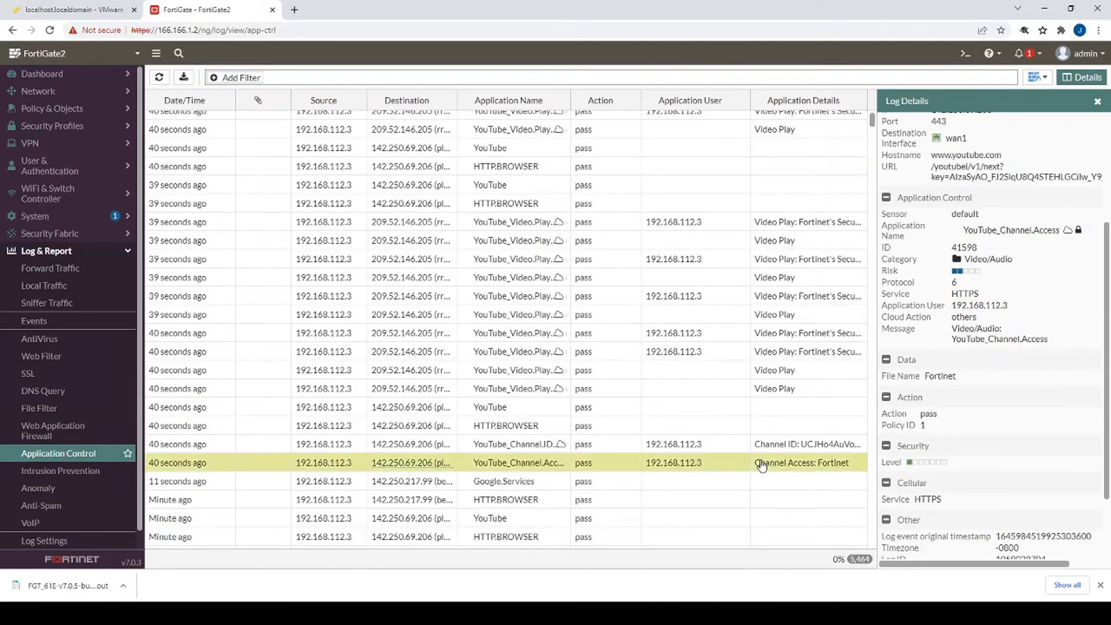
pyautogui.click(742, 446)
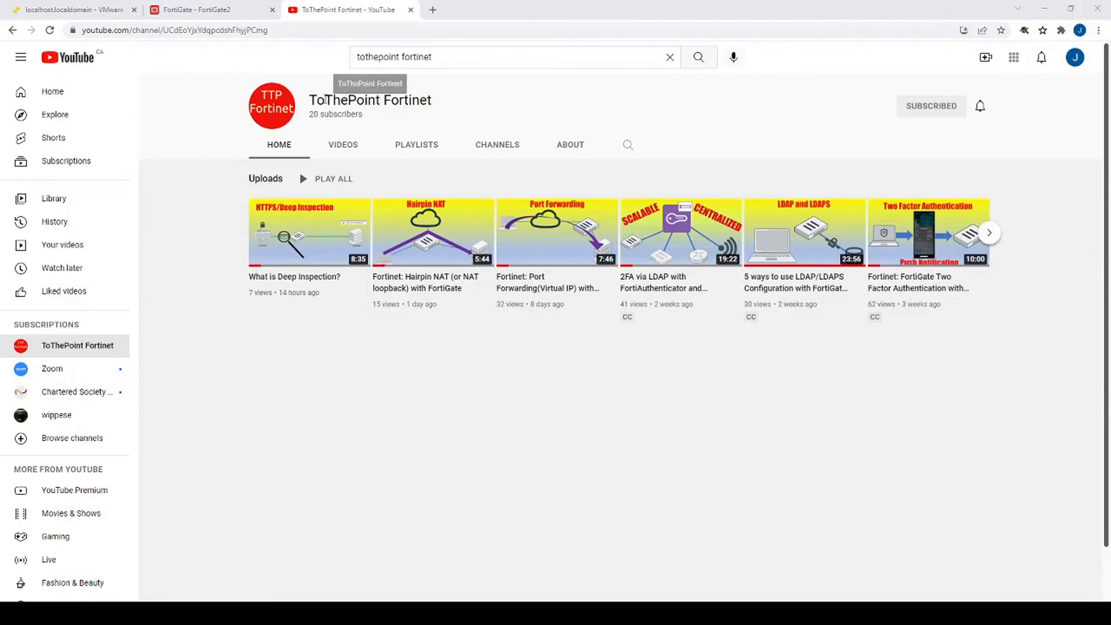
# - Select the channel ID at the end of the YouTube URL, then return to Firewall Policy
pyautogui.moveTo(268, 30); pyautogui.dragTo(165, 27)
pyautogui.click(196, 10)
pyautogui.hotkey('ctrl', 'Tab')
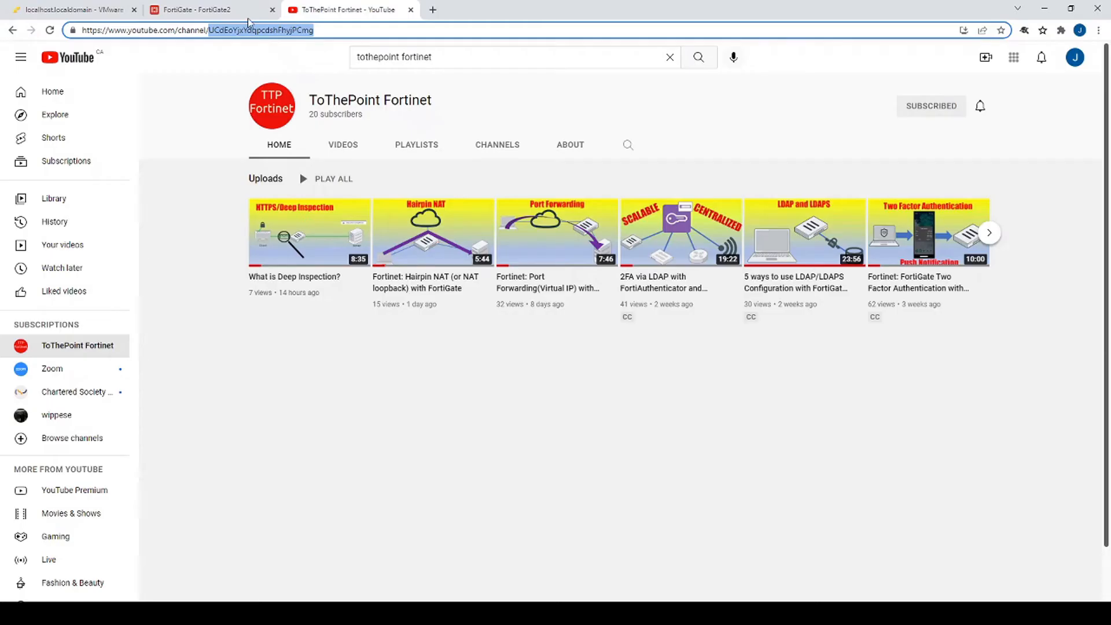
pyautogui.click(223, 14)
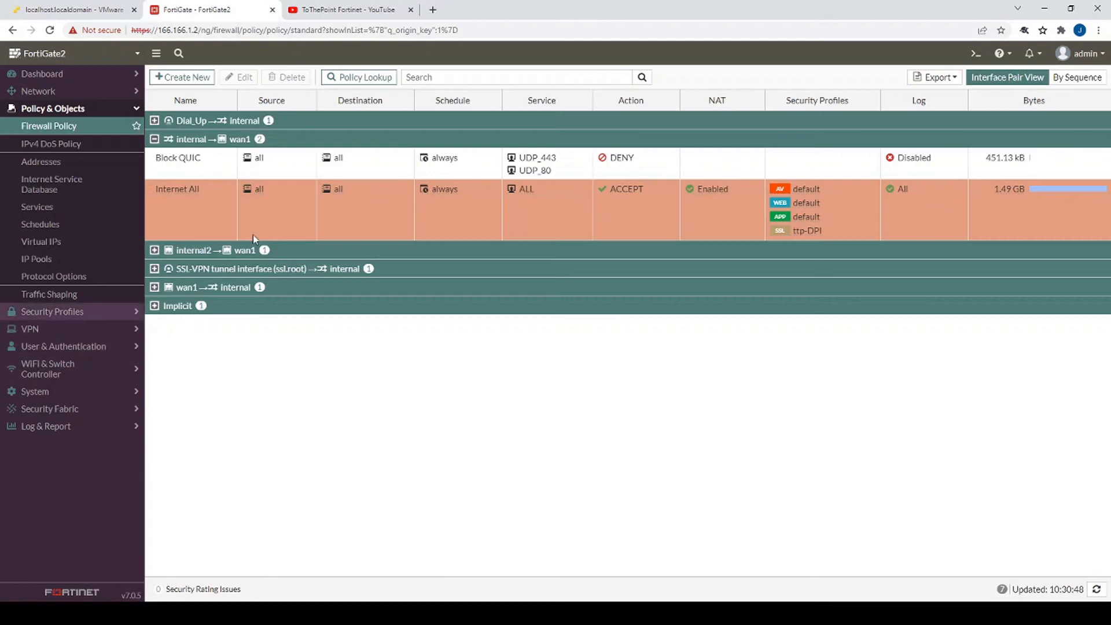
# - Enable Video Filter 'Block access to ttpFortinet' on the Internet All policy and save
pyautogui.doubleClick(196, 212)
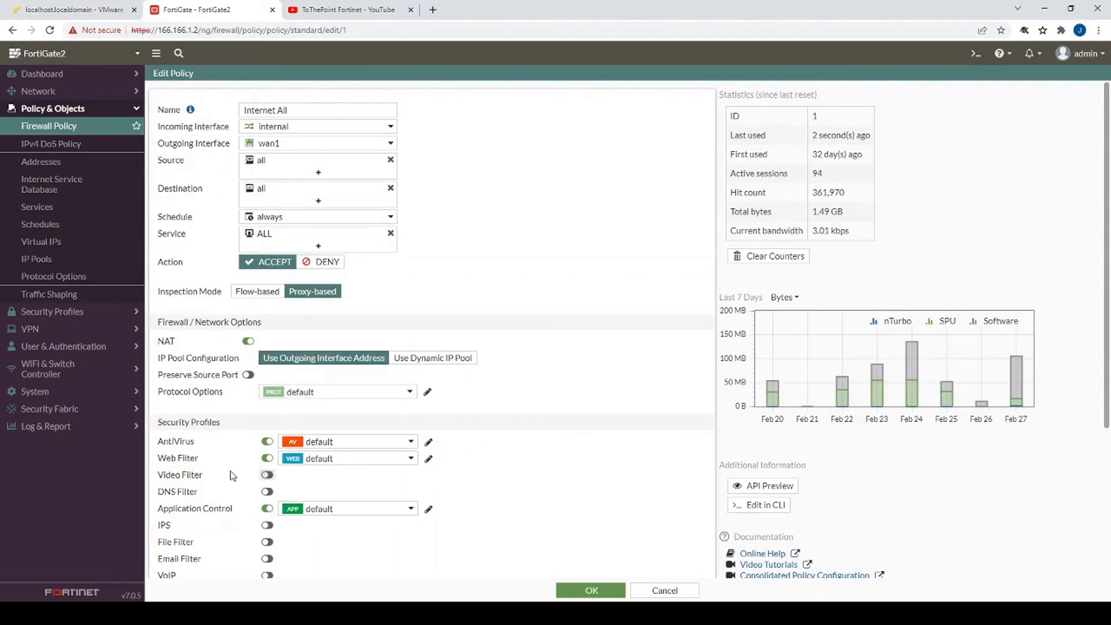
pyautogui.click(267, 475)
pyautogui.click(338, 477)
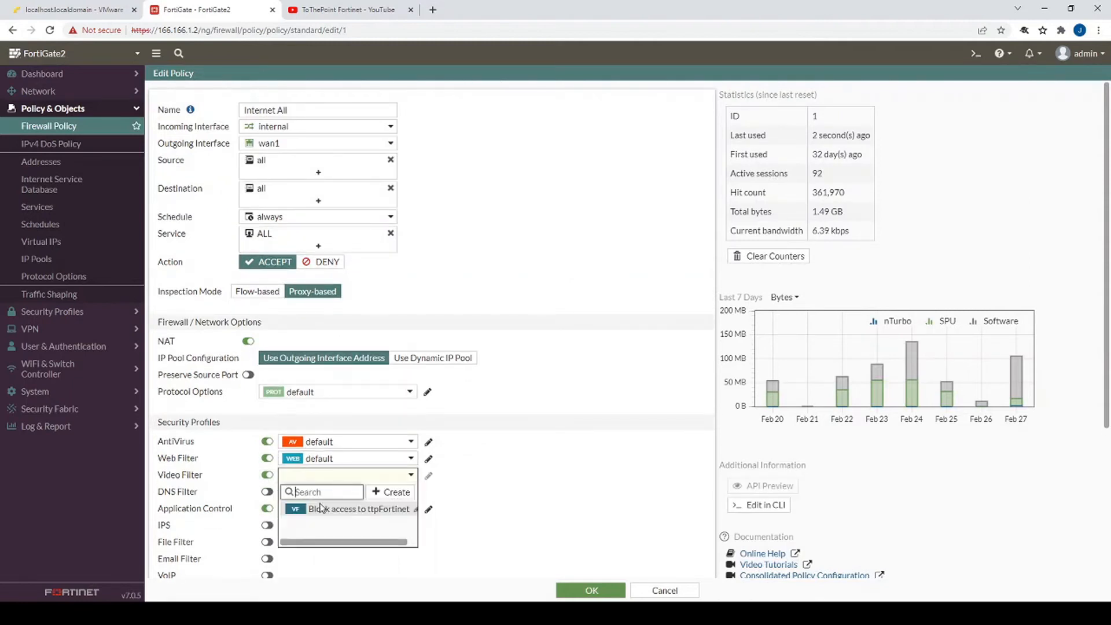
pyautogui.click(322, 508)
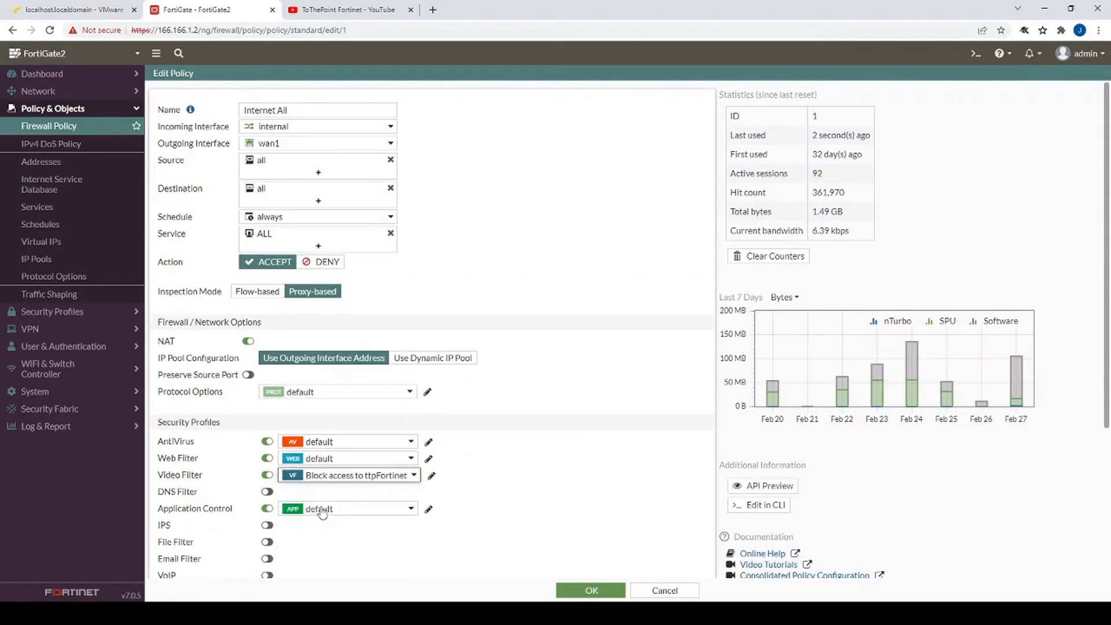
pyautogui.click(590, 591)
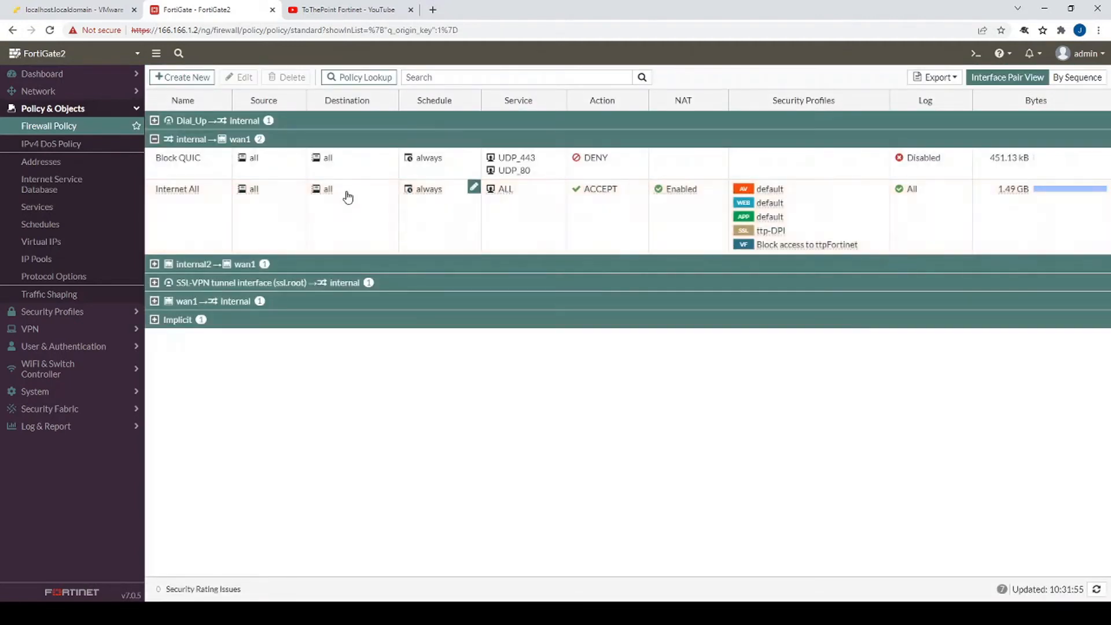
# - Review the Block access to ttpFortinet profile's blocked channel ID, then go back to YouTube
pyautogui.moveTo(824, 249)
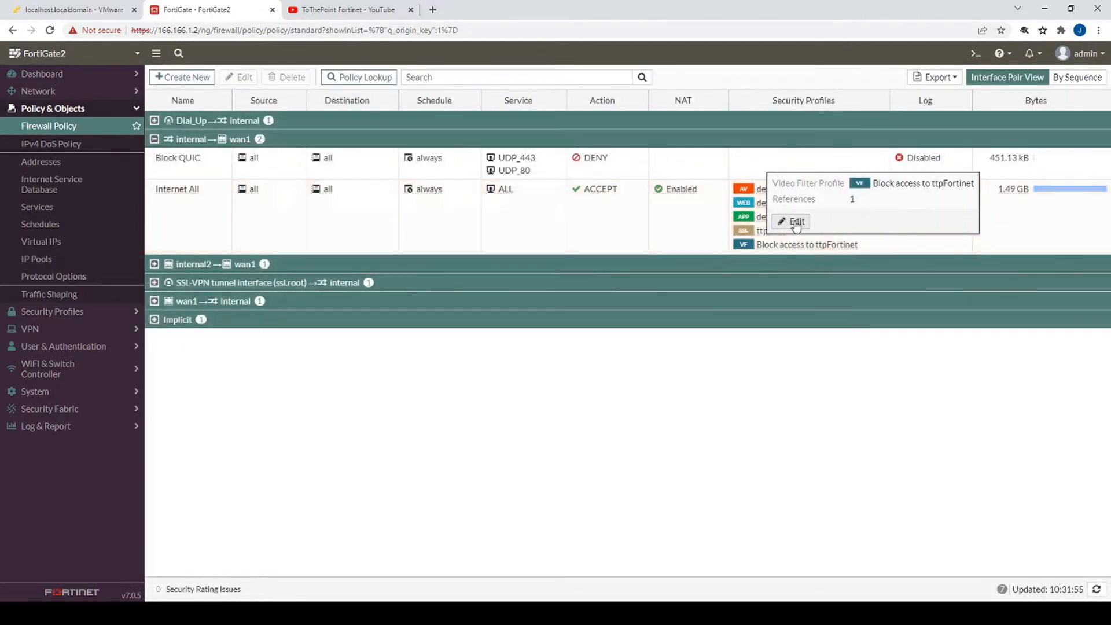
pyautogui.click(792, 221)
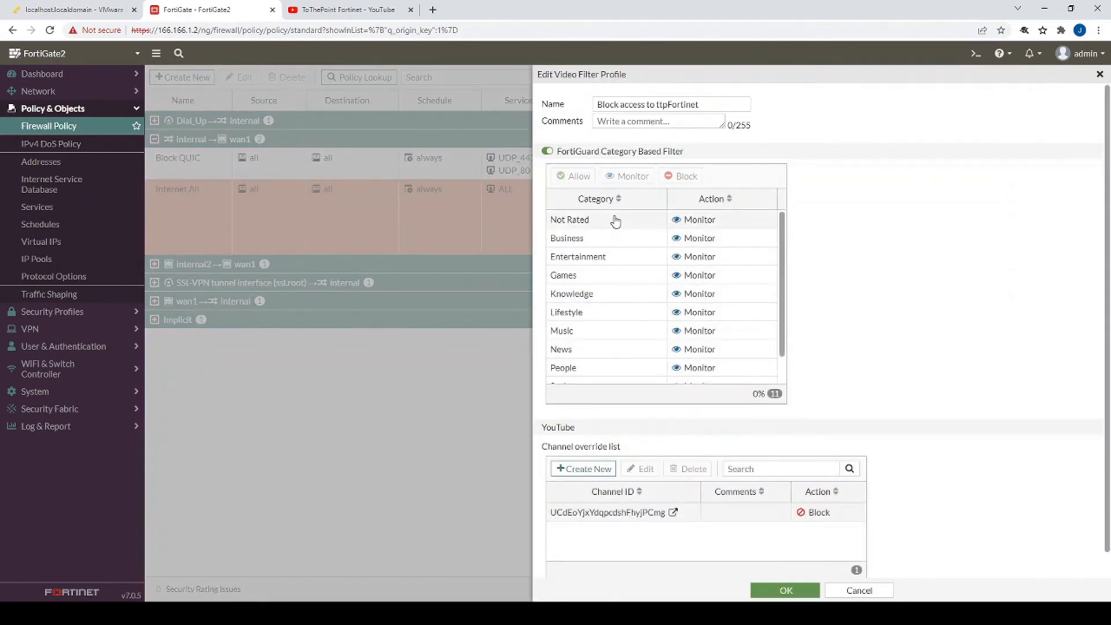
pyautogui.scroll(-3, 628, 340)
pyautogui.scroll(3, 628, 260)
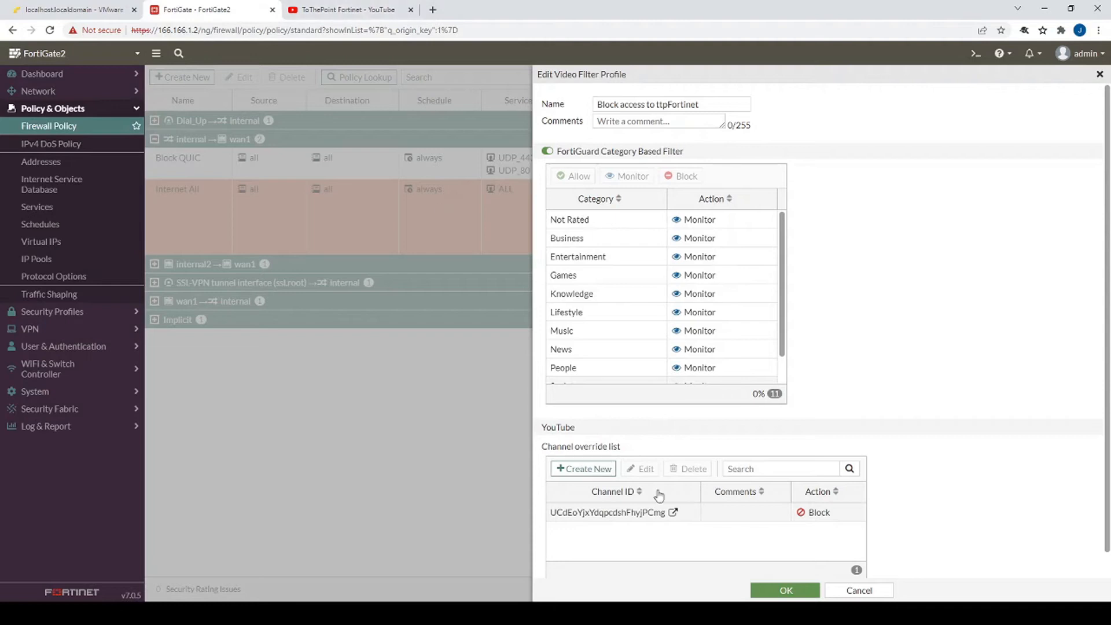
pyautogui.click(347, 11)
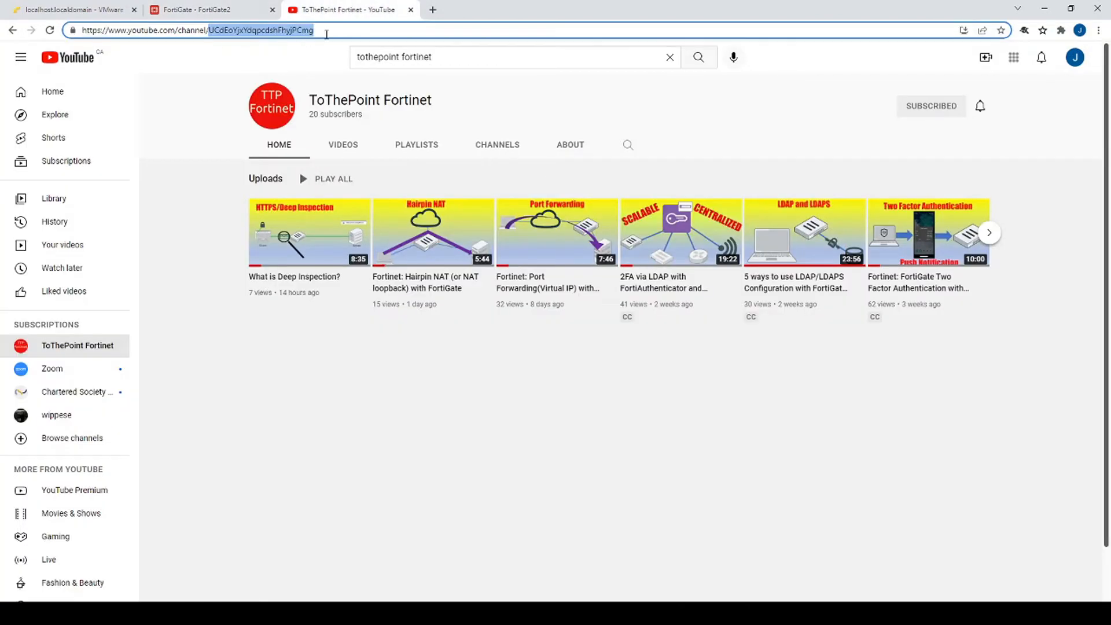
# - Open the ToThePoint Fortinet channel from the YouTube search results to test the block
pyautogui.click(211, 7)
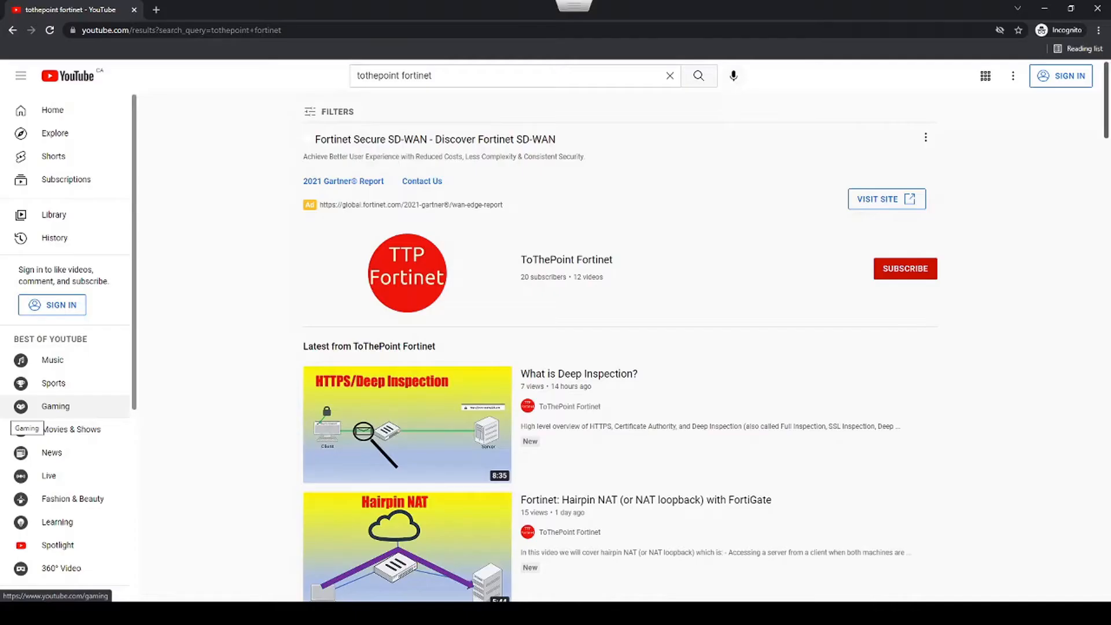
pyautogui.click(415, 268)
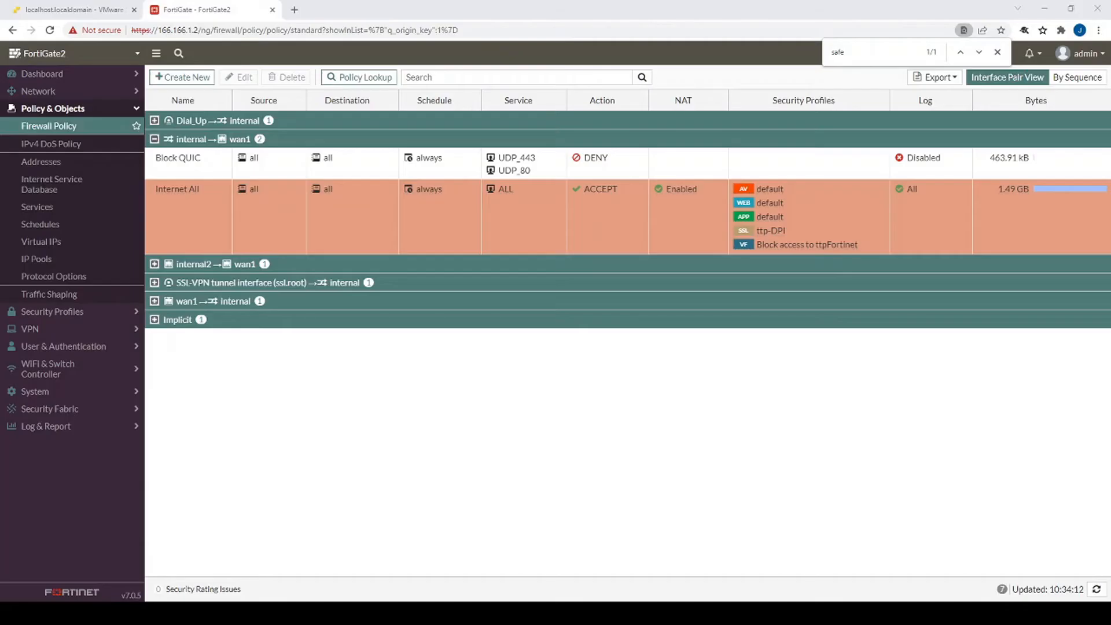
# - Turn on Content Filter in the default web filter with an enabled wildcard testing123 Block pattern, then save
pyautogui.moveTo(769, 205)
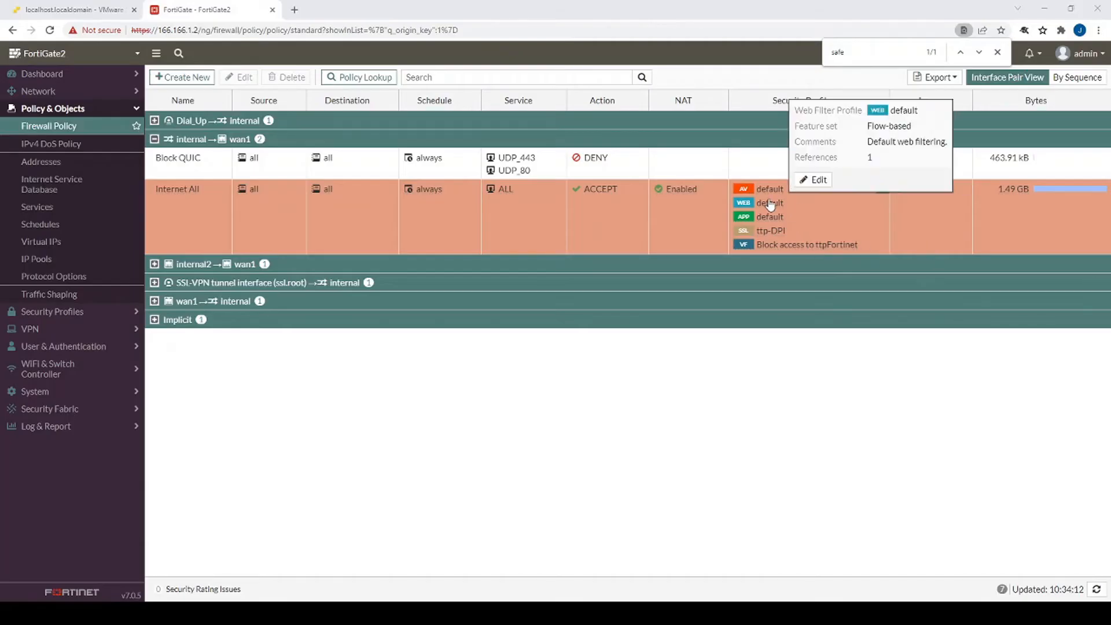
pyautogui.click(816, 180)
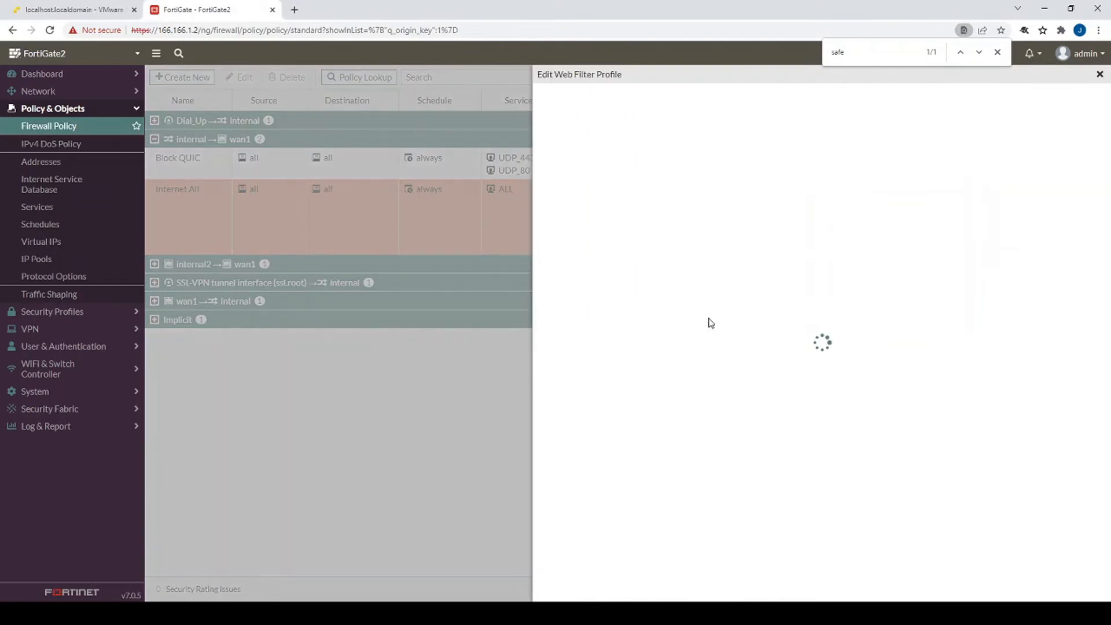
pyautogui.scroll(-5, 690, 389)
pyautogui.scroll(-3, 704, 461)
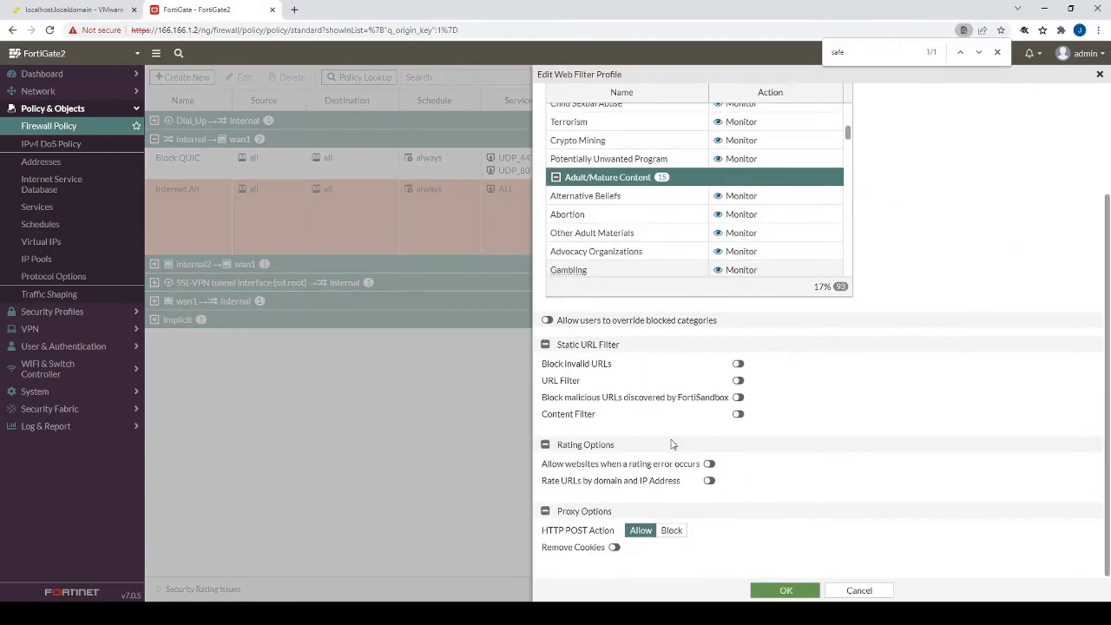
pyautogui.click(738, 414)
pyautogui.click(568, 435)
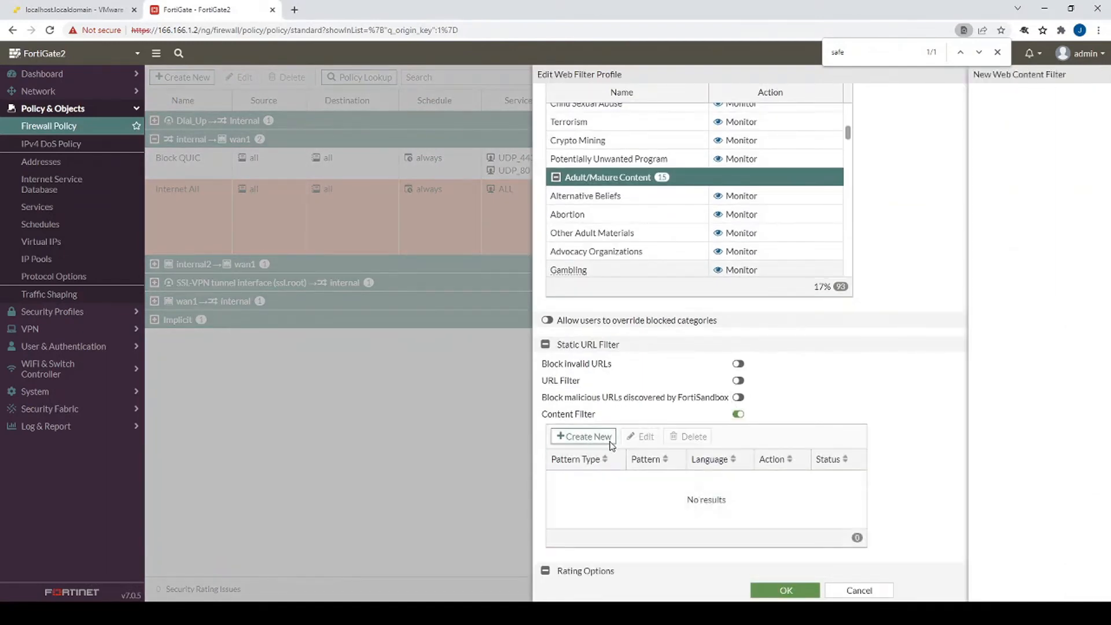
pyautogui.click(678, 120)
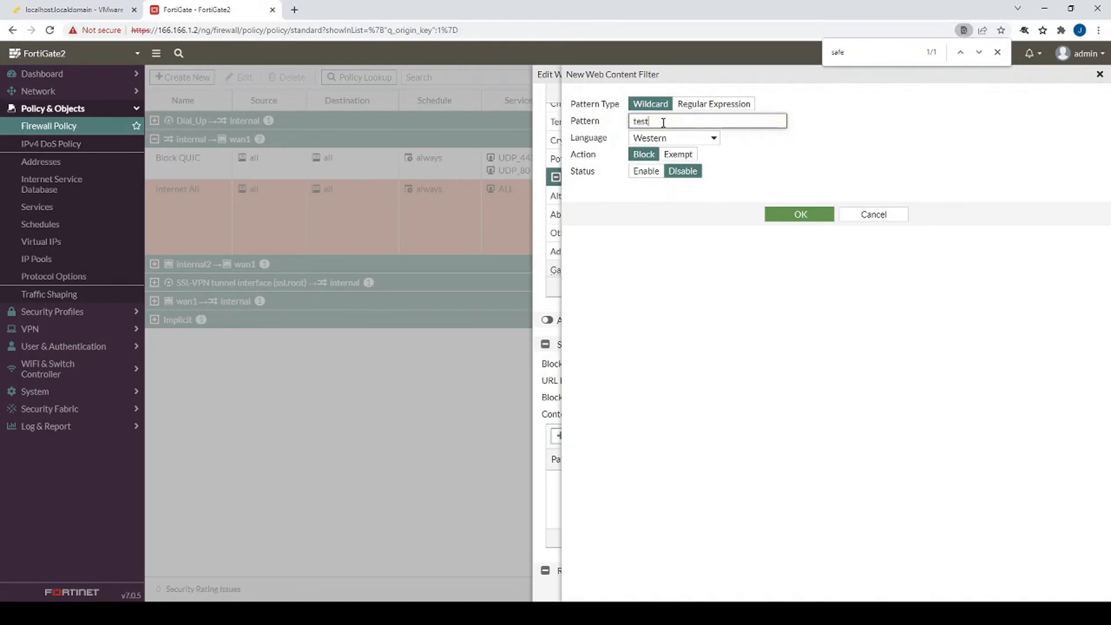
pyautogui.click(646, 171)
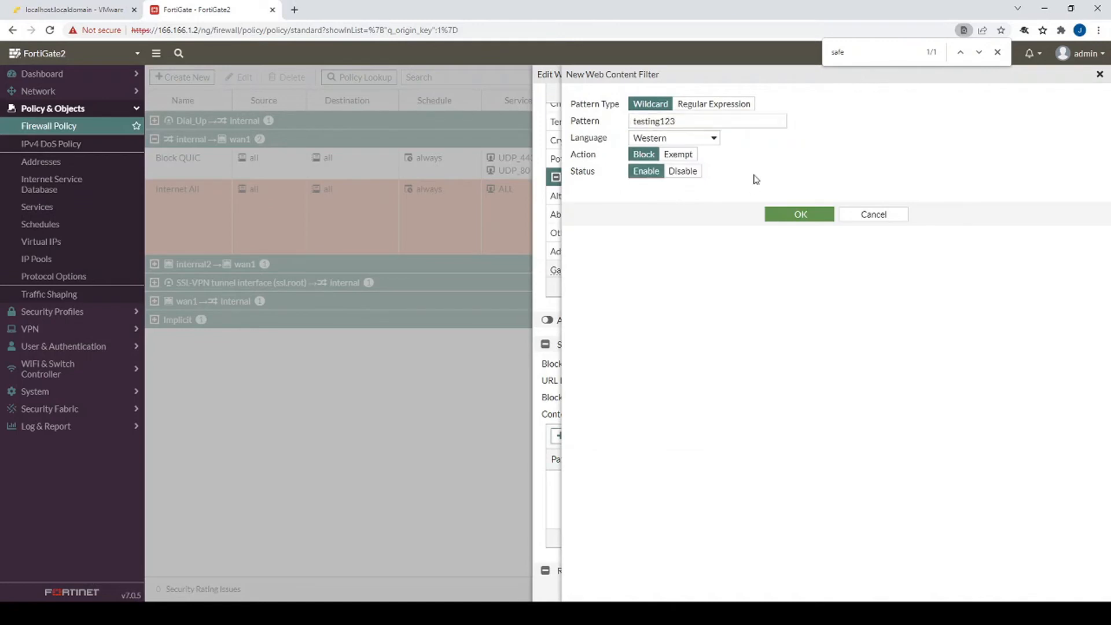
pyautogui.click(799, 214)
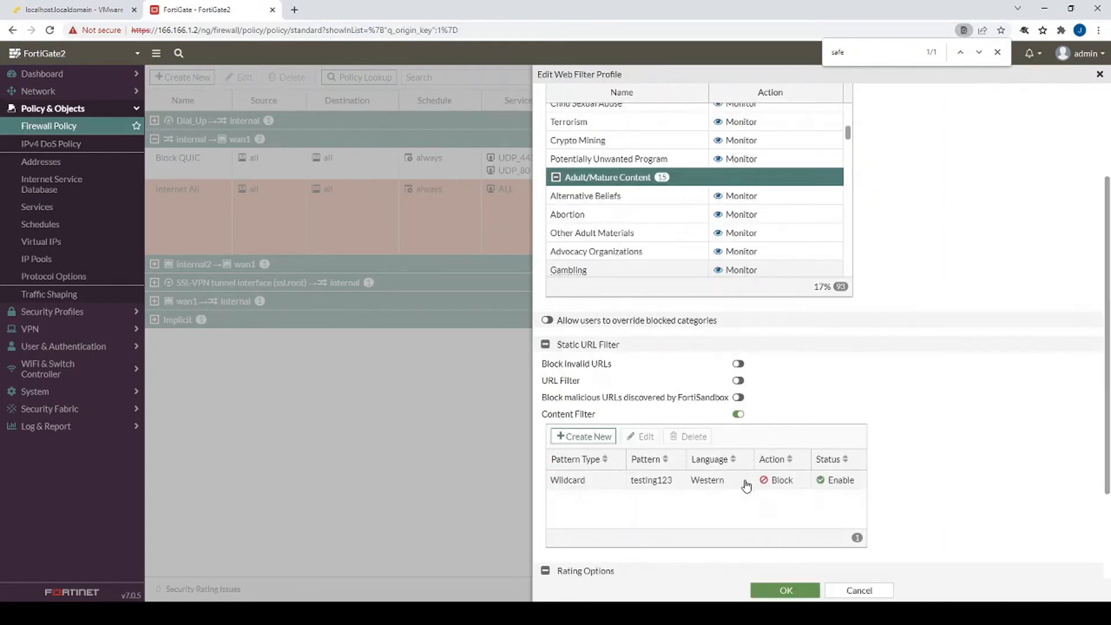
pyautogui.click(773, 592)
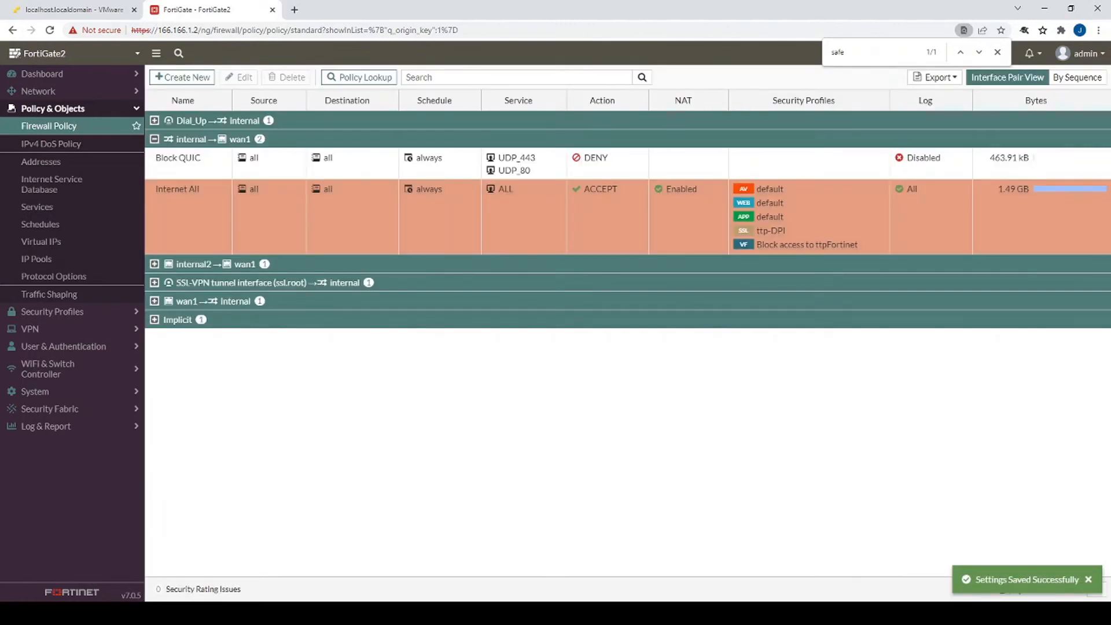
# - On the client's Google page, search for testing123
pyautogui.hotkey('alt', 'Tab')
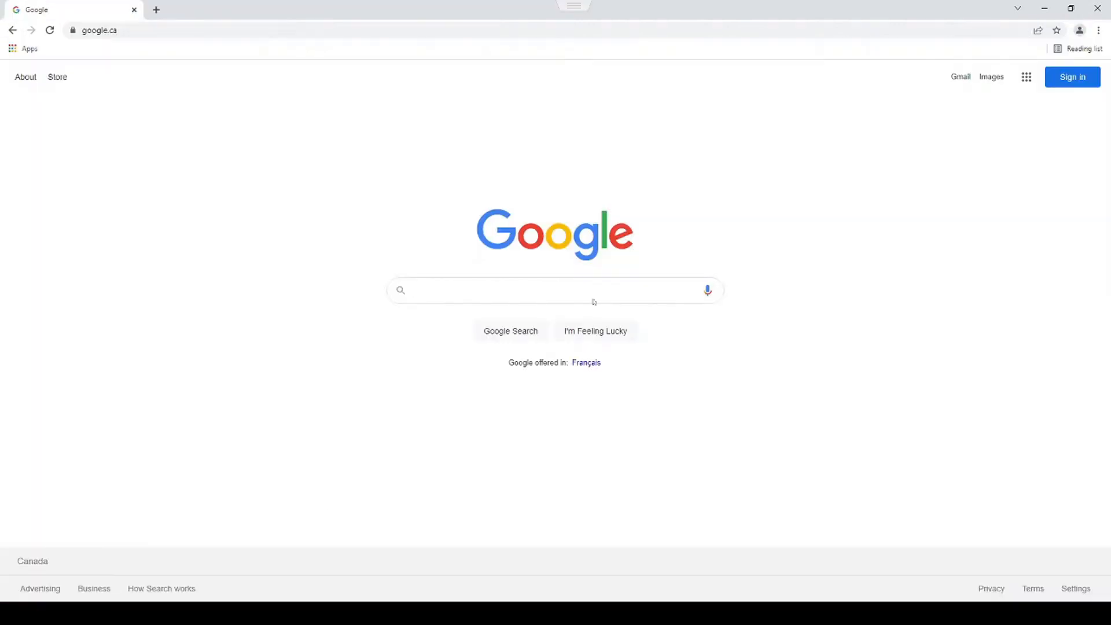
pyautogui.click(565, 290)
pyautogui.write('testing1')
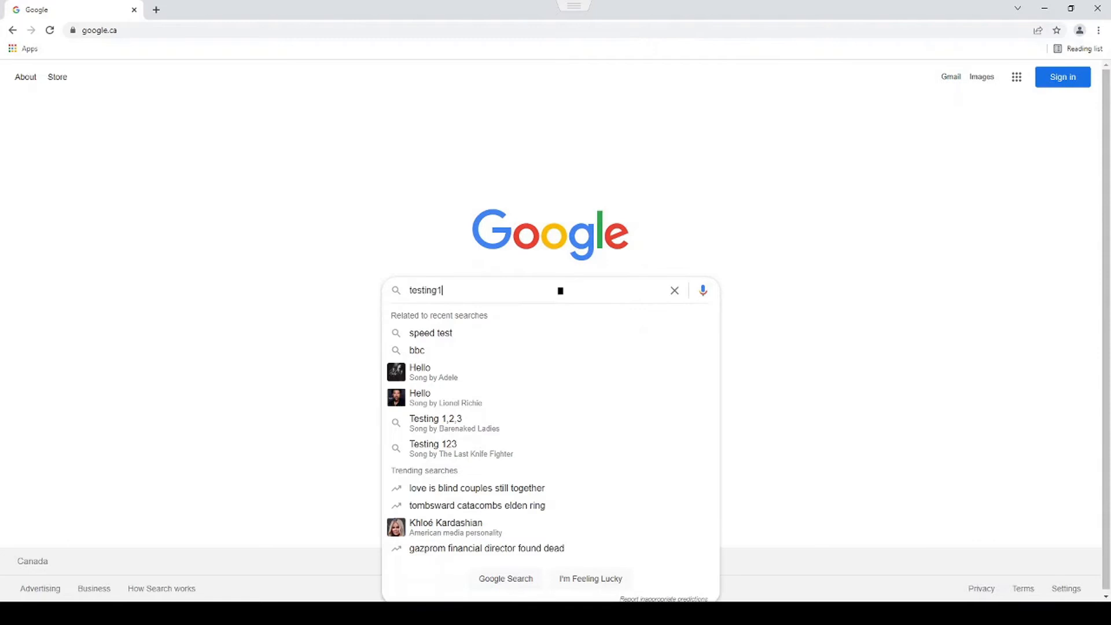
pyautogui.write('23')
pyautogui.press('Return')
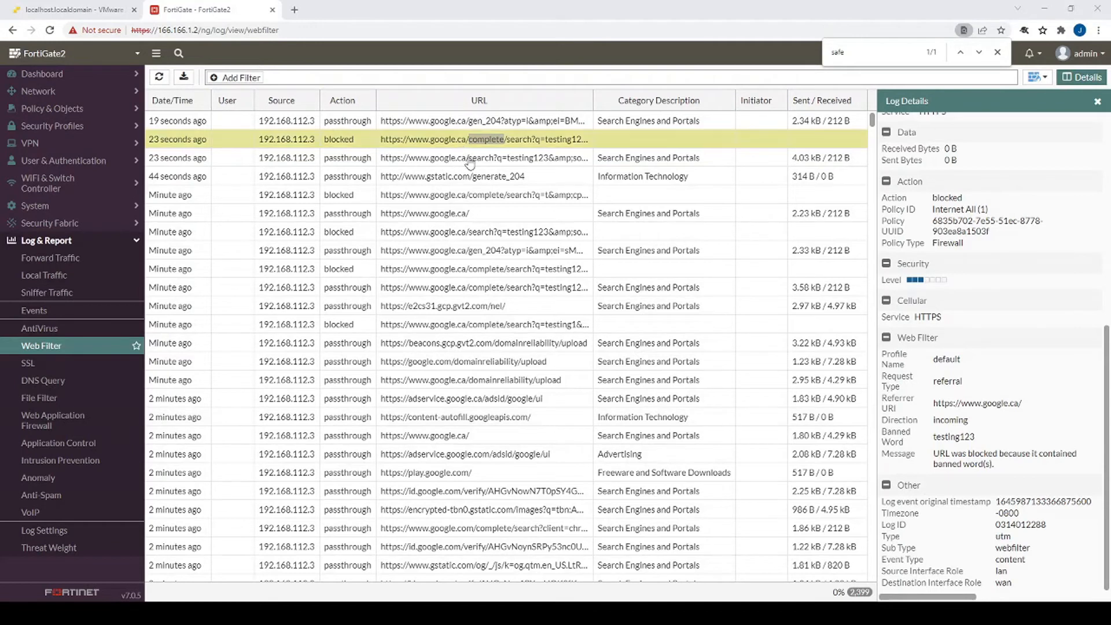
# - Highlight the banned-word block message in the web filter log details
pyautogui.moveTo(927, 438); pyautogui.dragTo(975, 440)
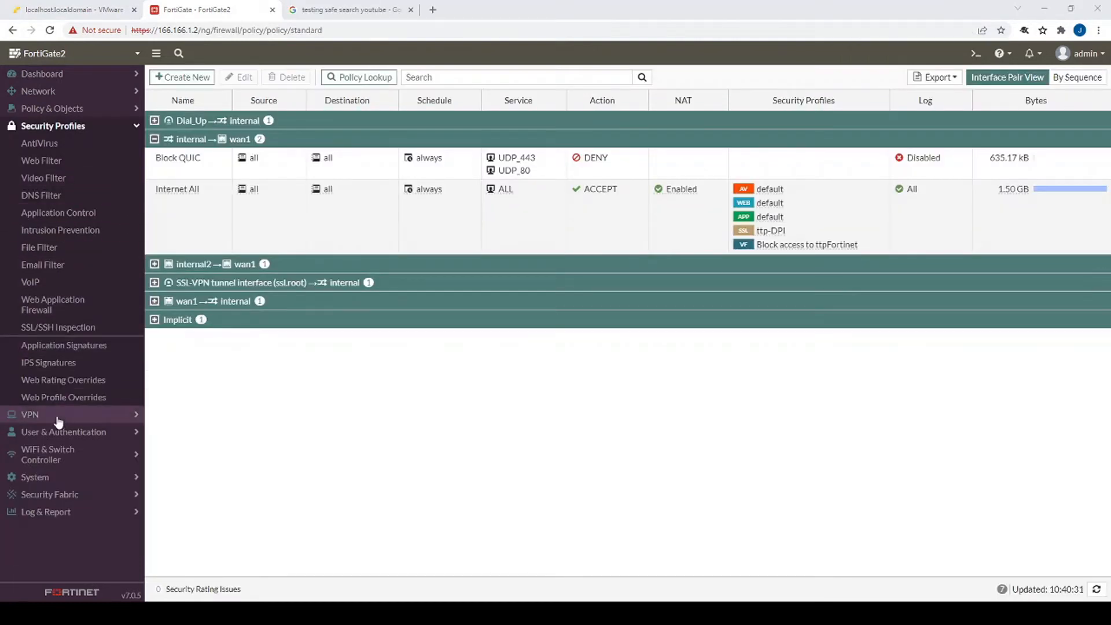
# - Clone the default web filter profile as default2
pyautogui.click(53, 166)
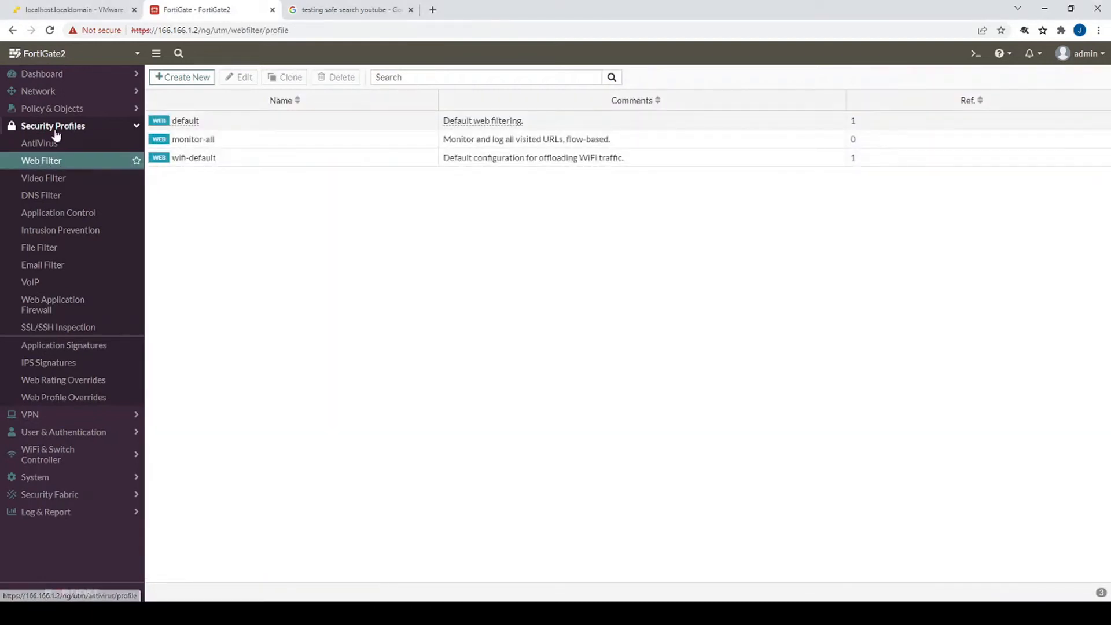
pyautogui.click(232, 124)
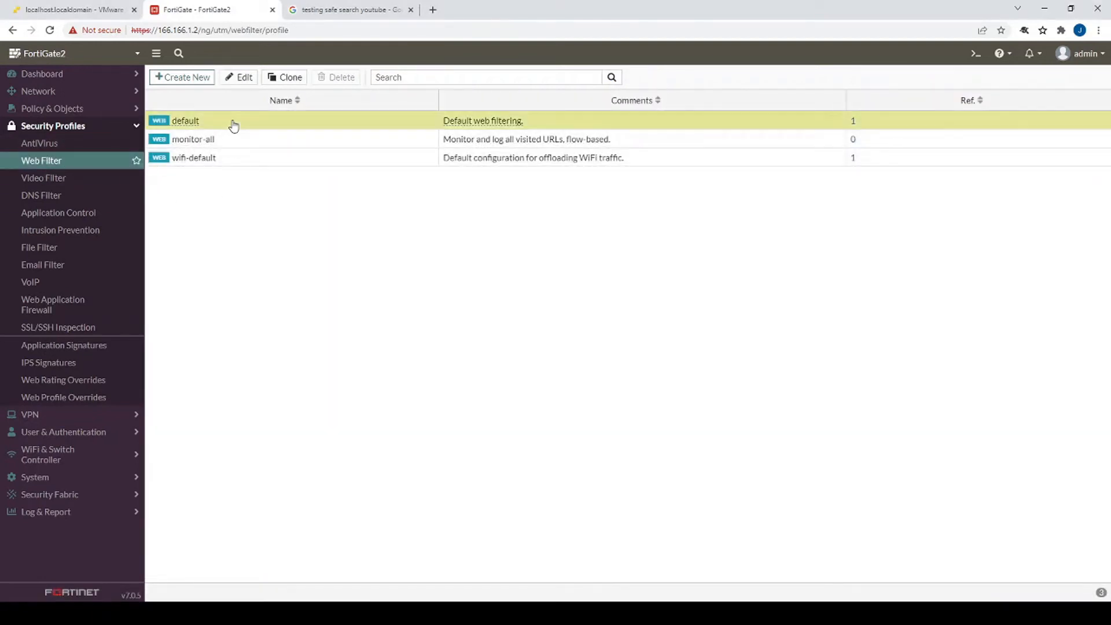
pyautogui.click(287, 77)
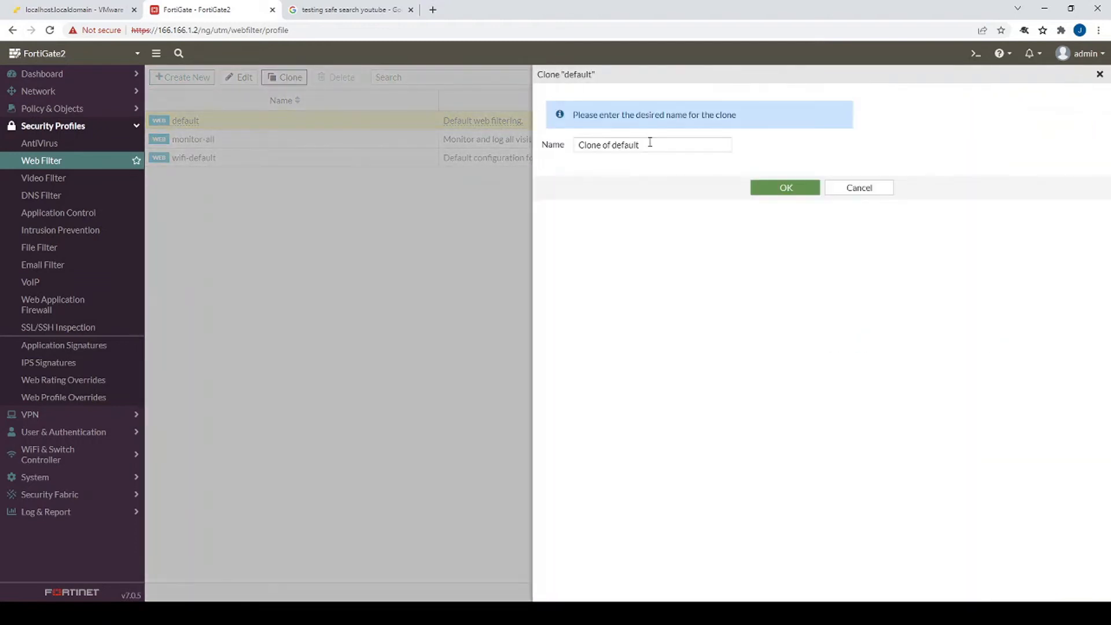
pyautogui.write('default2')
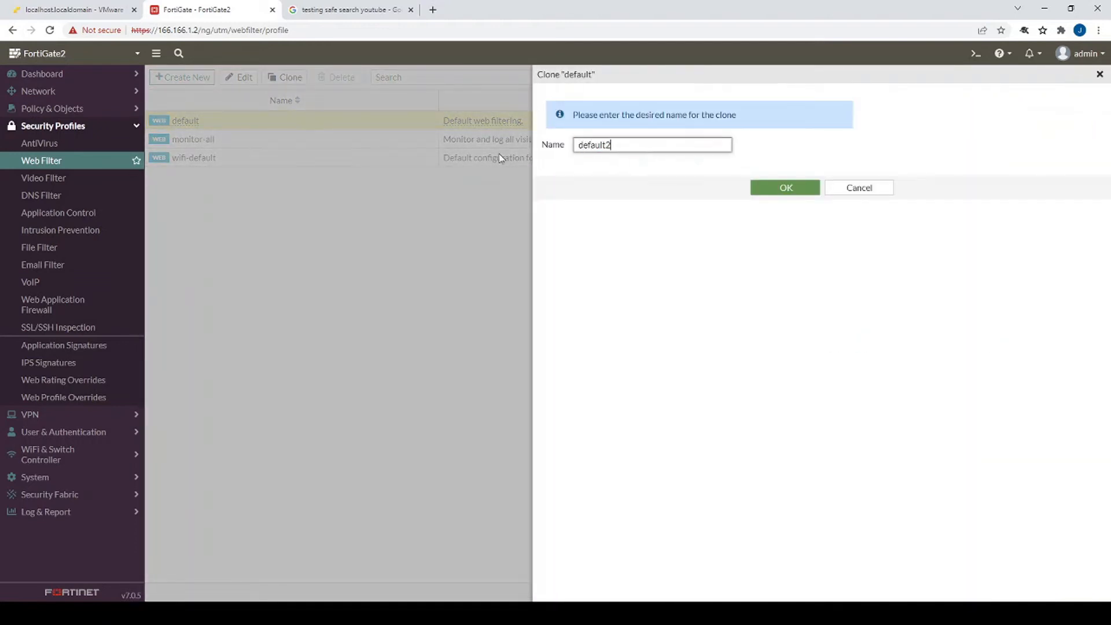
pyautogui.press('Return')
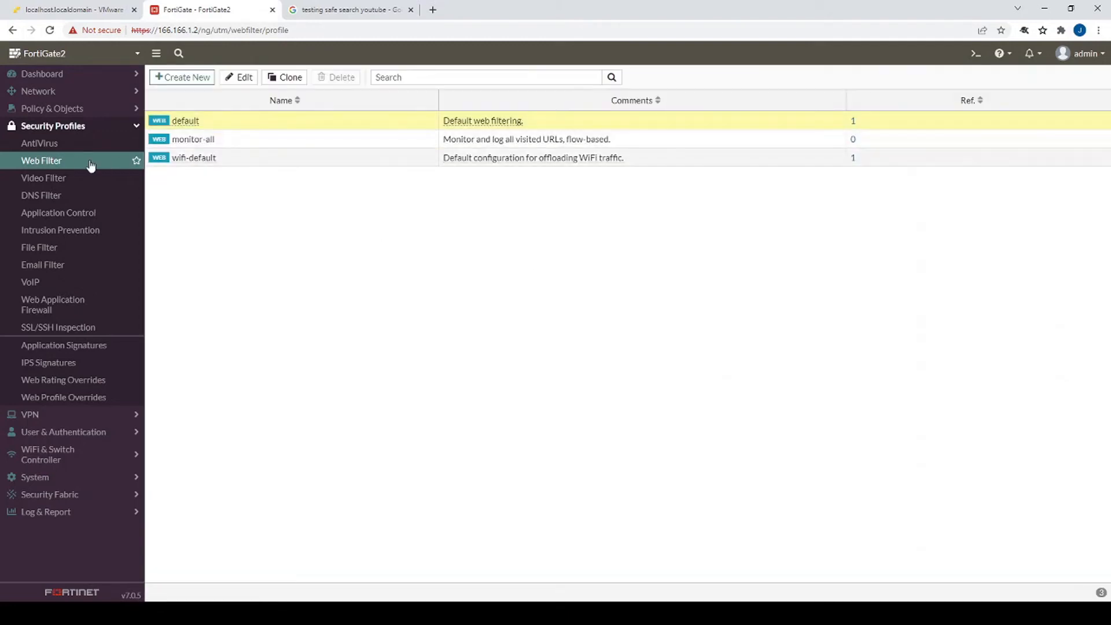
# - Make default2 proxy-based with Enforce Safe Search enabled, save it, and return to Firewall Policy
pyautogui.click(90, 165)
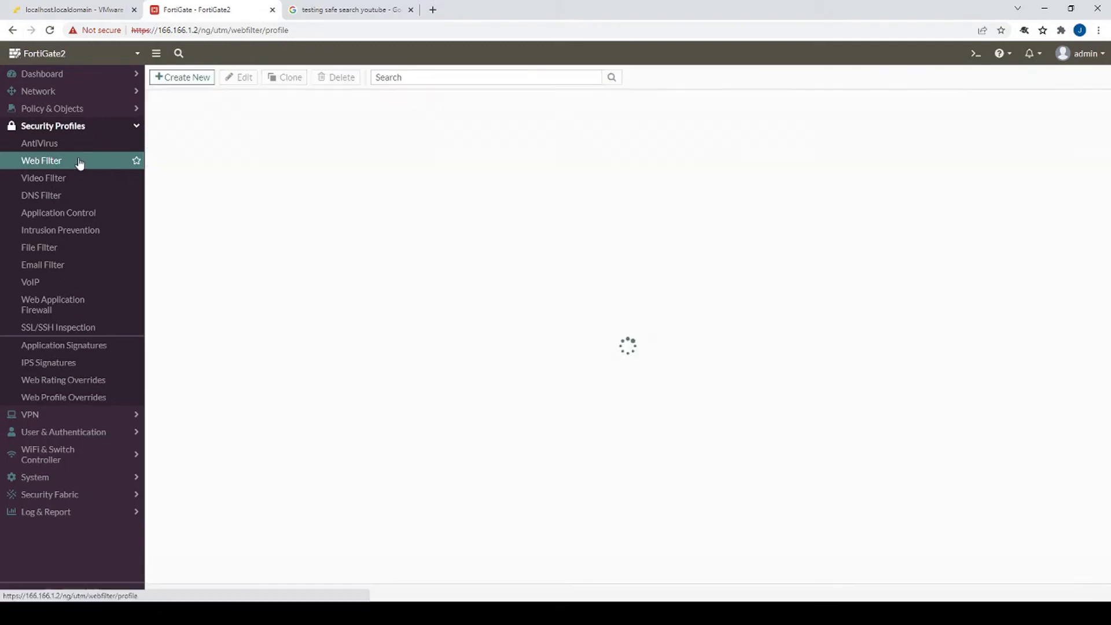
pyautogui.click(237, 139)
pyautogui.click(242, 79)
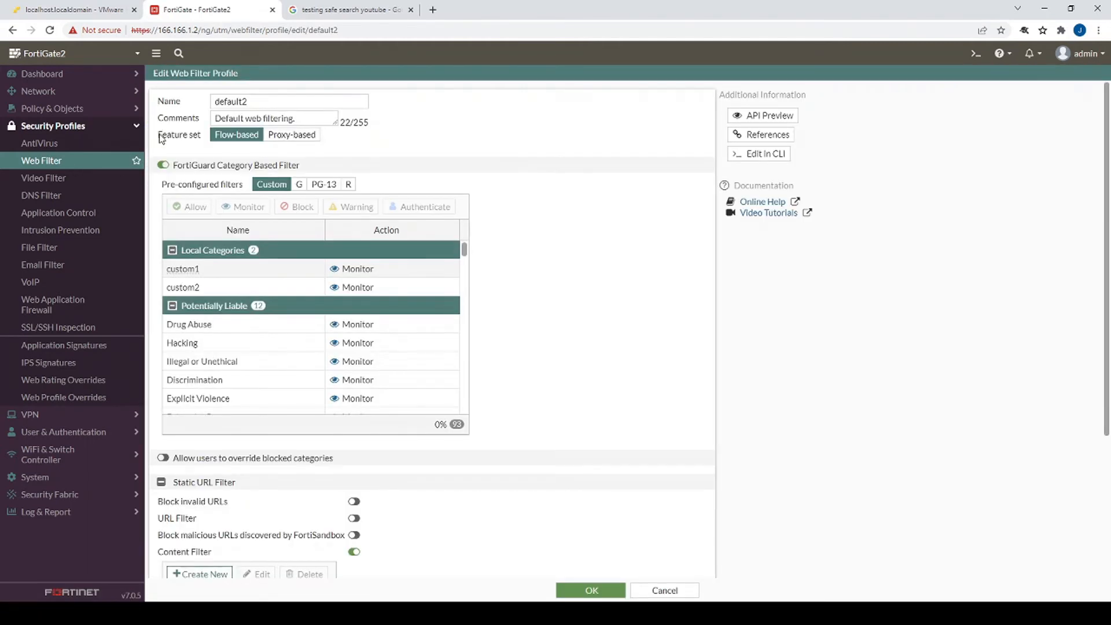
pyautogui.moveTo(157, 137); pyautogui.dragTo(204, 140)
pyautogui.click(290, 136)
pyautogui.scroll(-4, 449, 324)
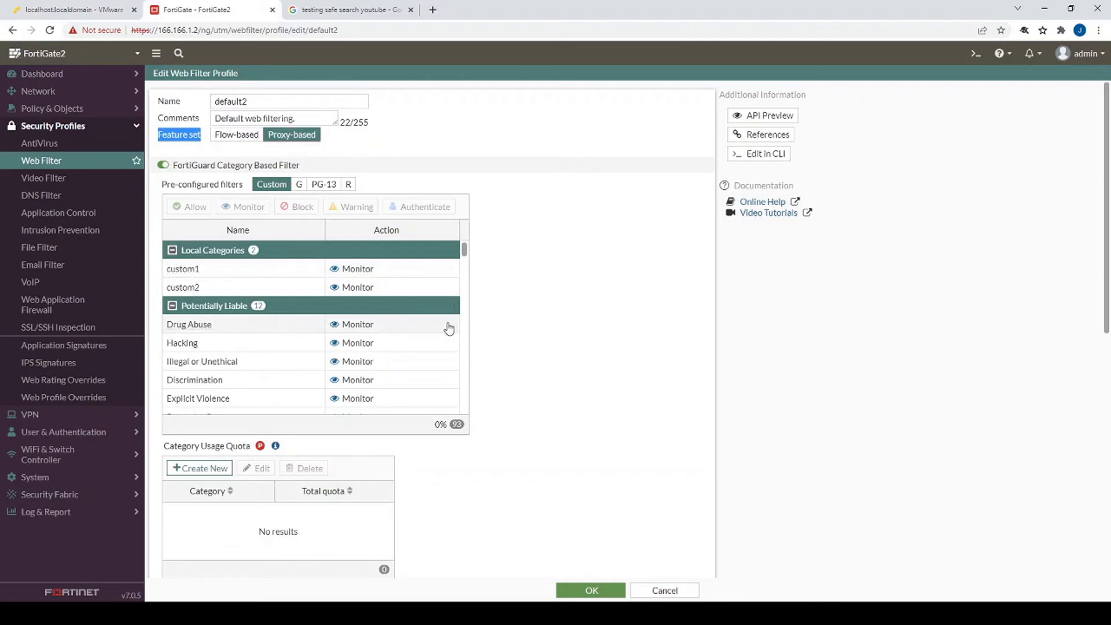
pyautogui.scroll(-6, 607, 460)
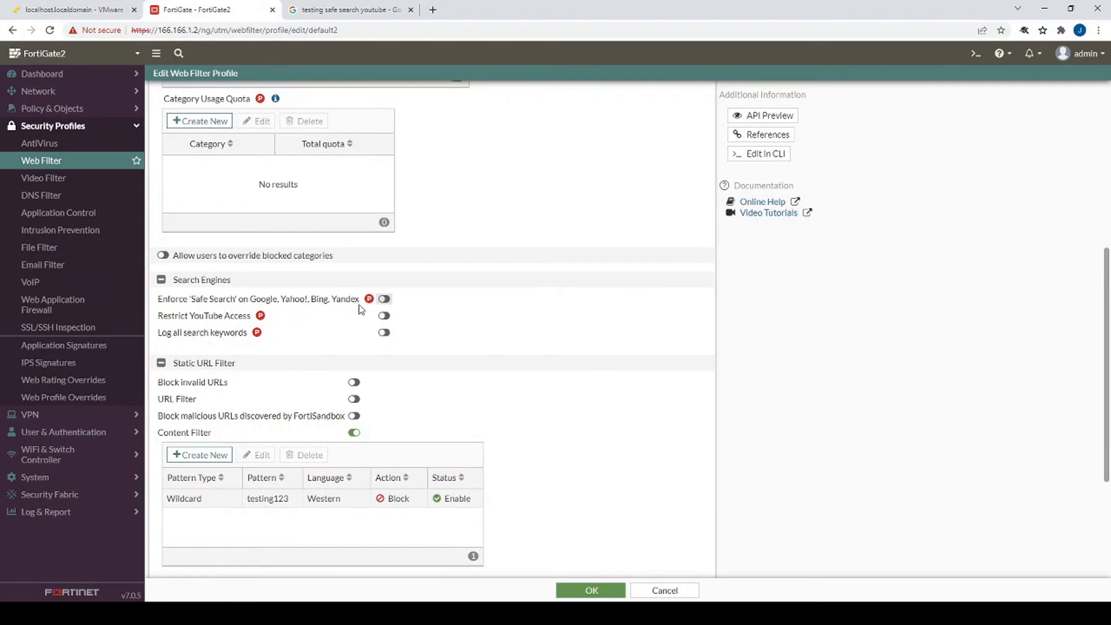
pyautogui.click(384, 299)
pyautogui.click(584, 589)
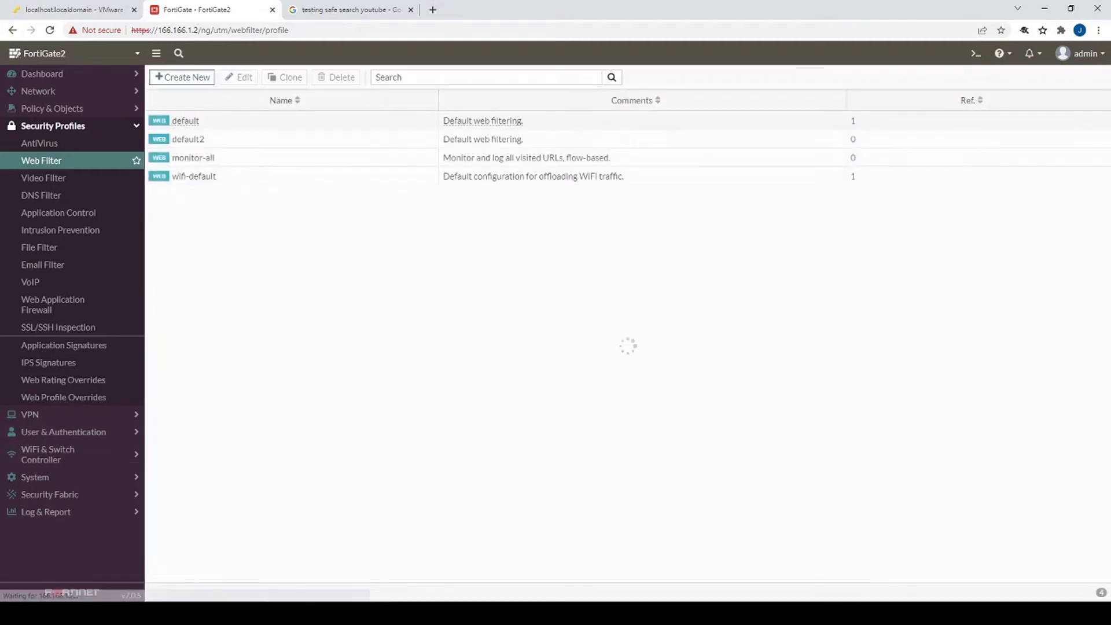
pyautogui.click(75, 110)
pyautogui.click(78, 127)
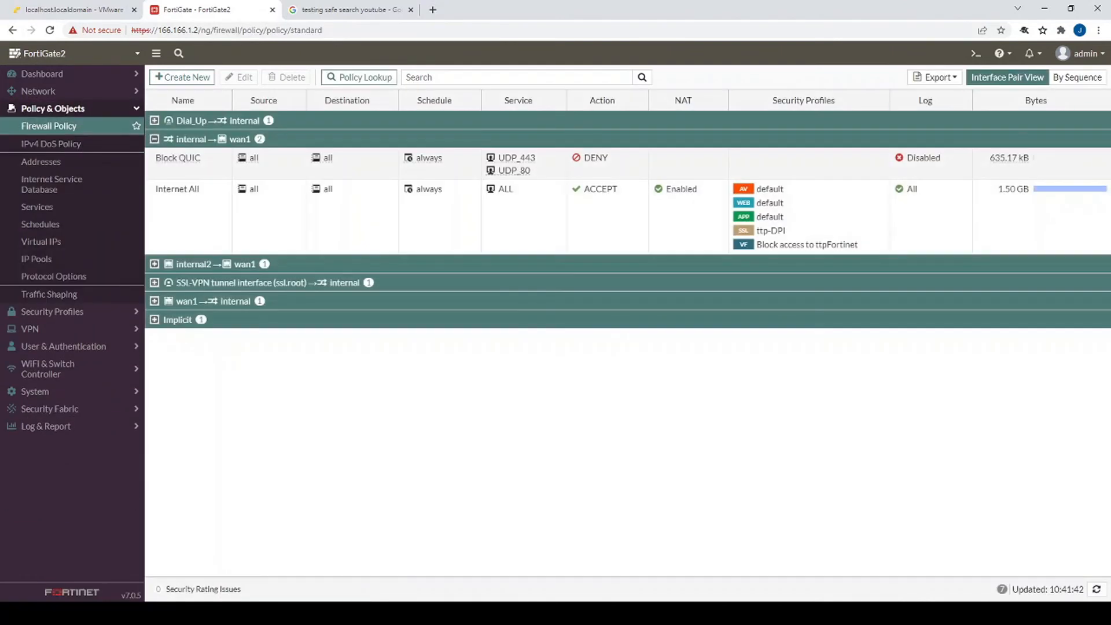
# - Switch the Internet All policy's web filter to default2 and save the policy
pyautogui.doubleClick(252, 227)
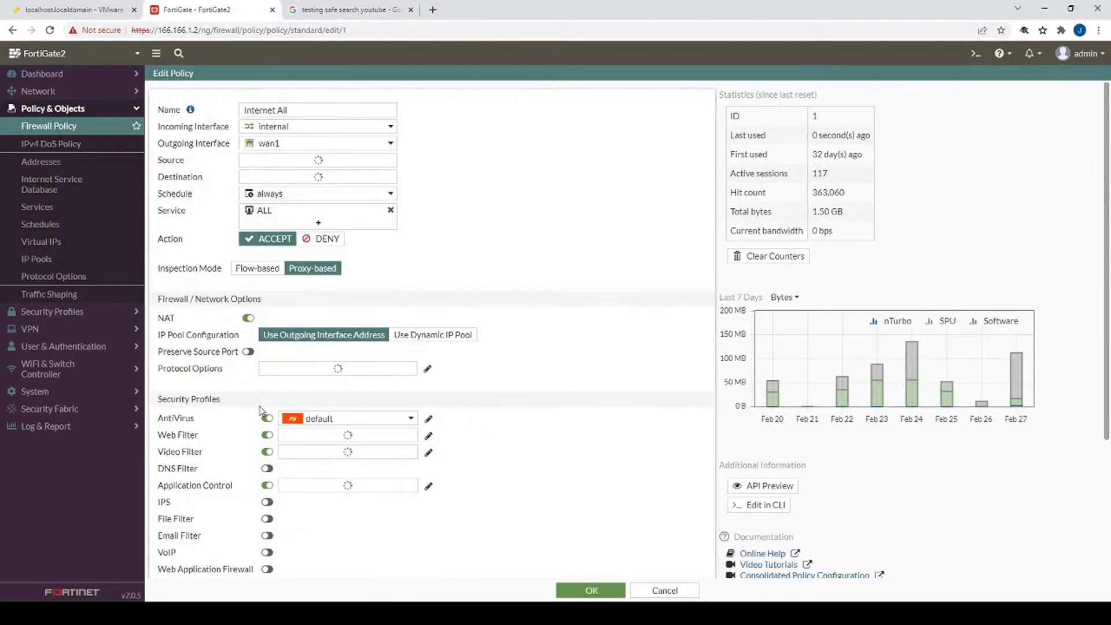
pyautogui.click(324, 435)
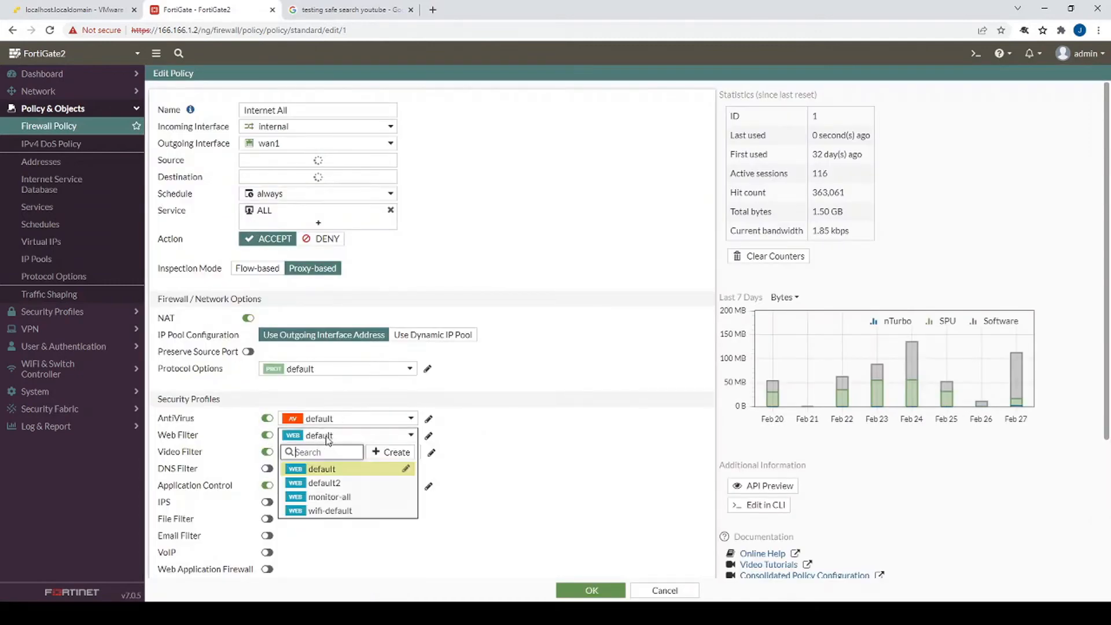
pyautogui.click(327, 484)
pyautogui.click(594, 592)
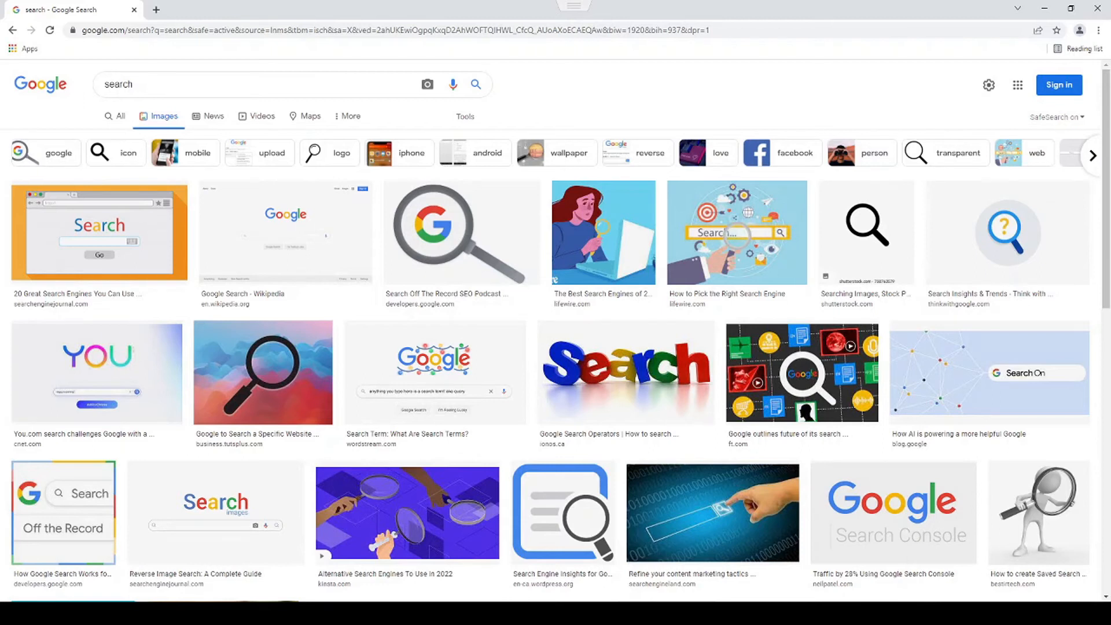
pyautogui.moveTo(152, 83); pyautogui.dragTo(67, 76)
pyautogui.click(48, 107)
pyautogui.moveTo(163, 29); pyautogui.dragTo(279, 33)
pyautogui.click(206, 31)
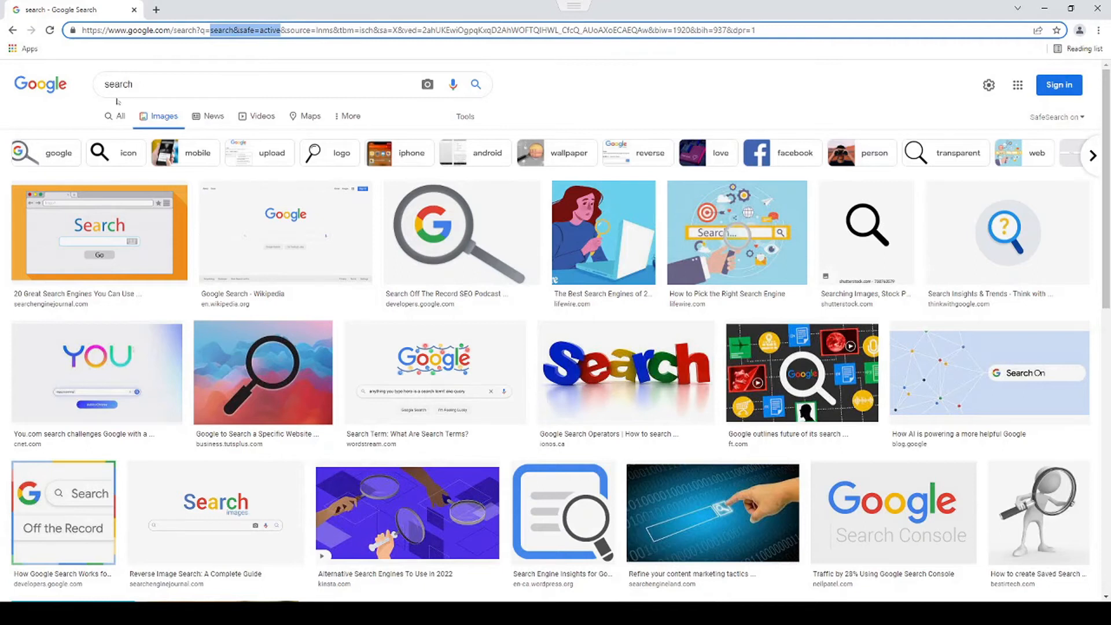
pyautogui.click(152, 87)
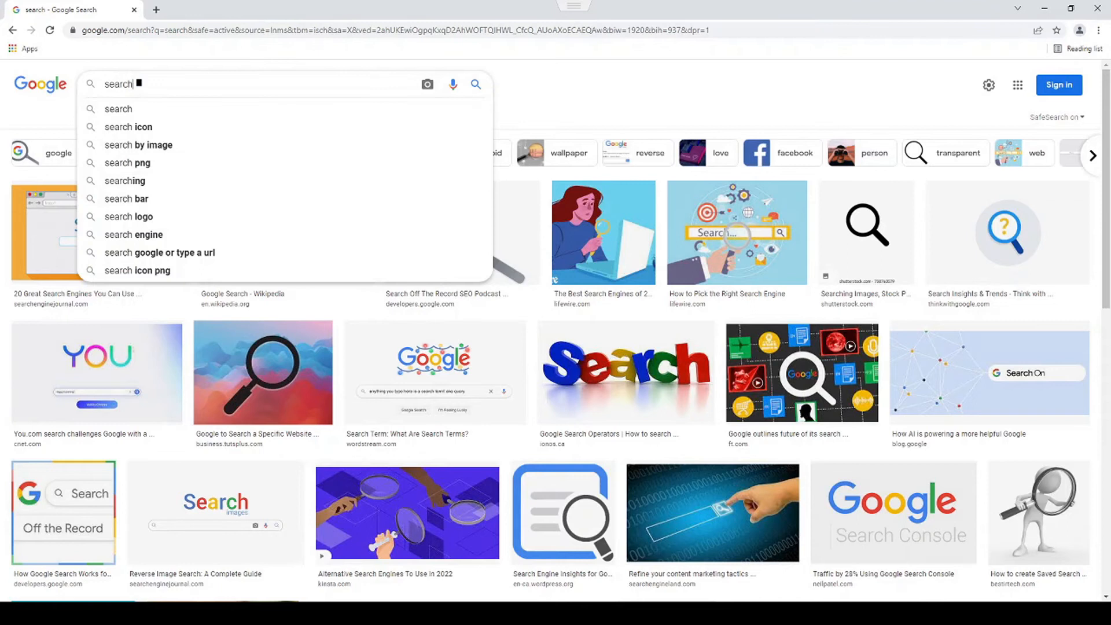
# - Select the query word 'search' in the Google search box
pyautogui.doubleClick(161, 83)
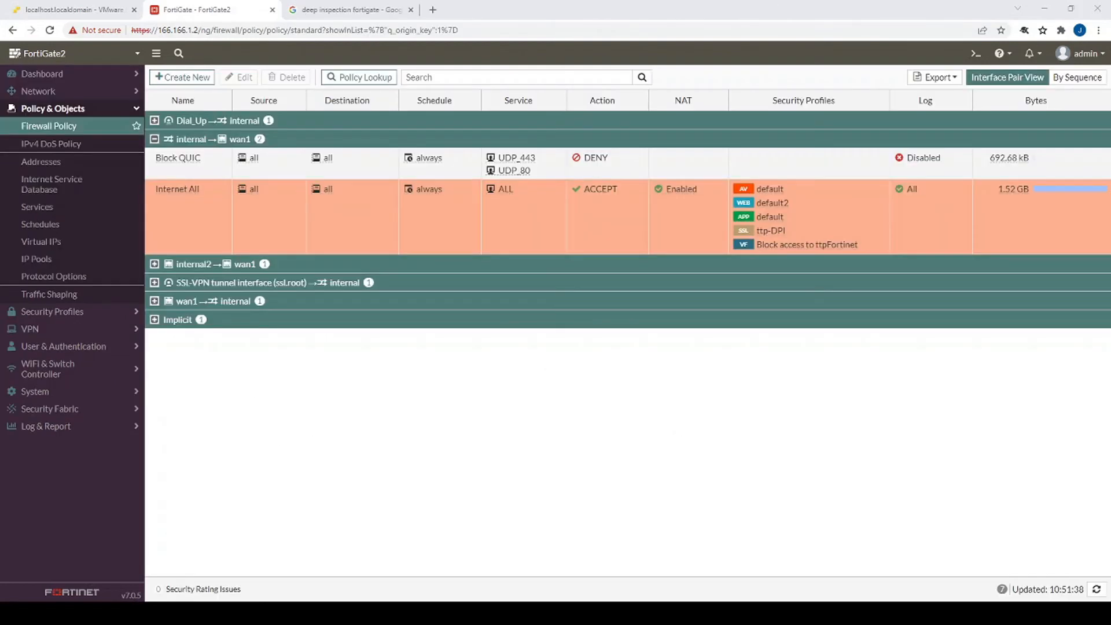
# - Open the ttp-DPI inspection profile and review its CA certificate choices, including Fortinet_CA_SSL
pyautogui.moveTo(765, 234)
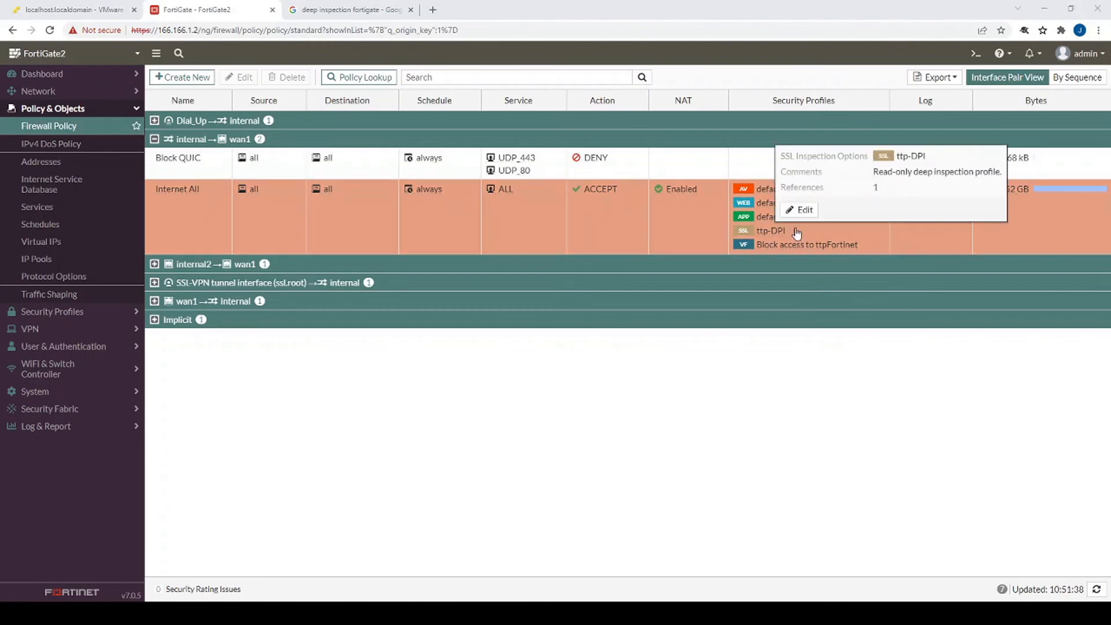
pyautogui.click(801, 210)
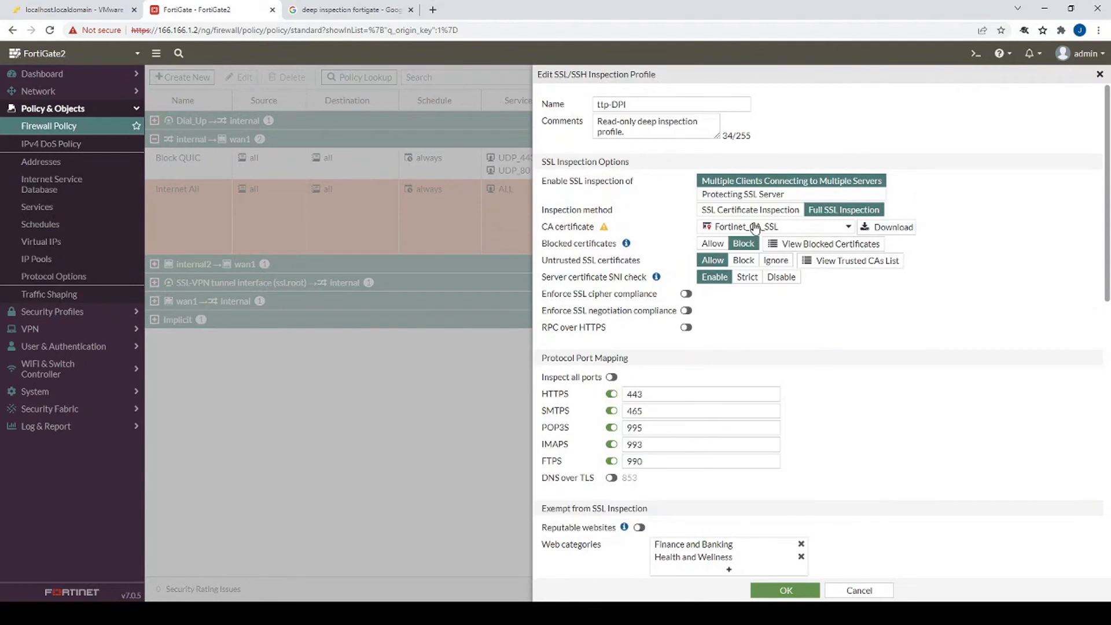
pyautogui.click(759, 228)
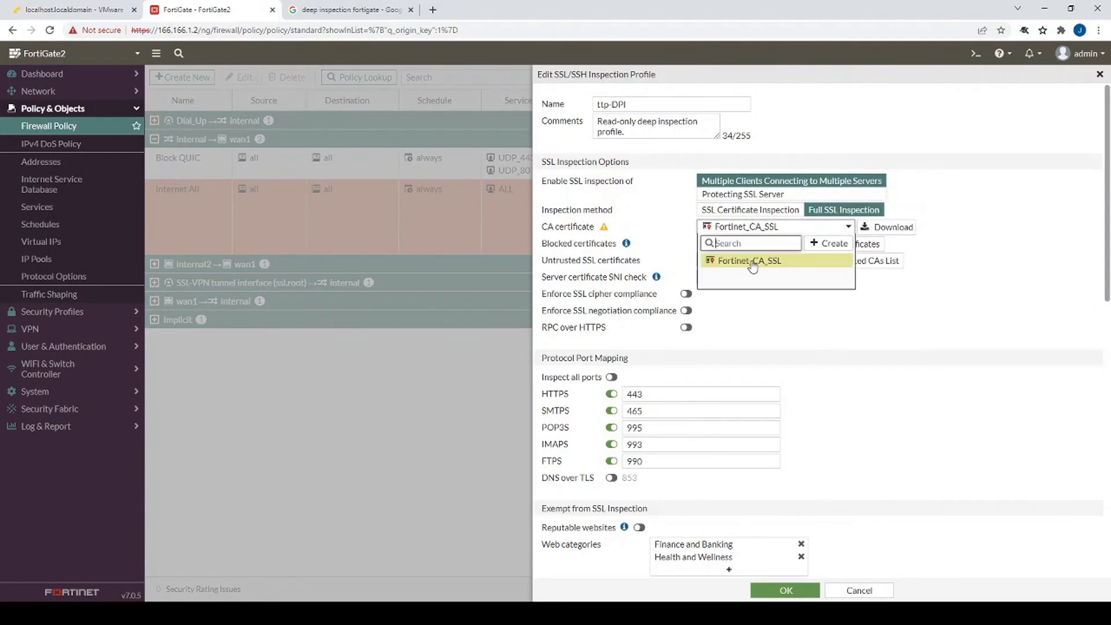
pyautogui.moveTo(750, 265)
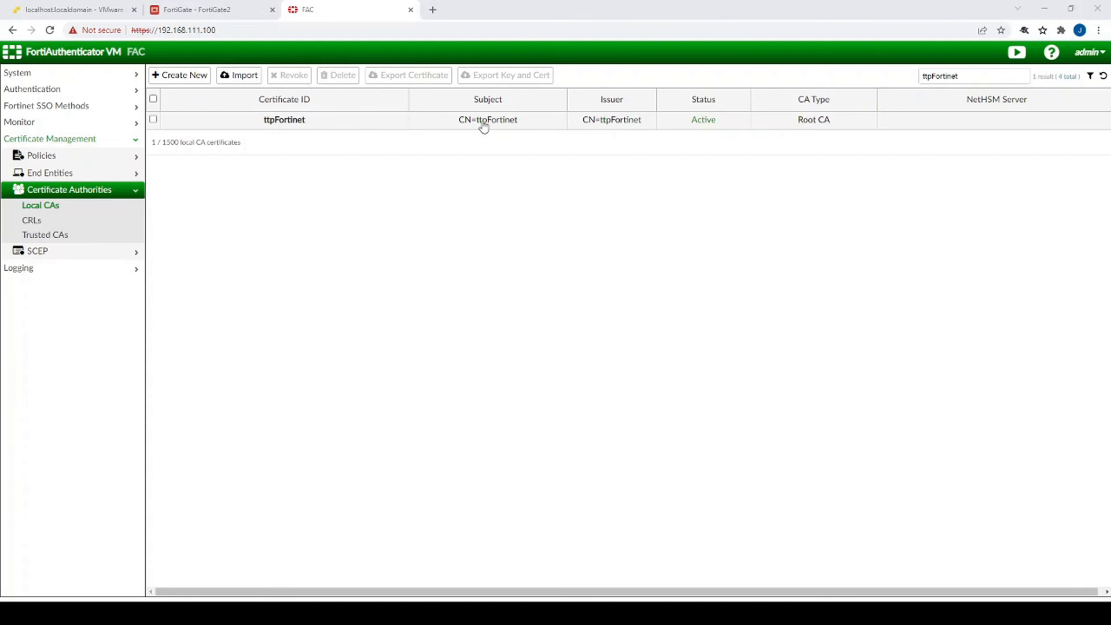
pyautogui.doubleClick(831, 123)
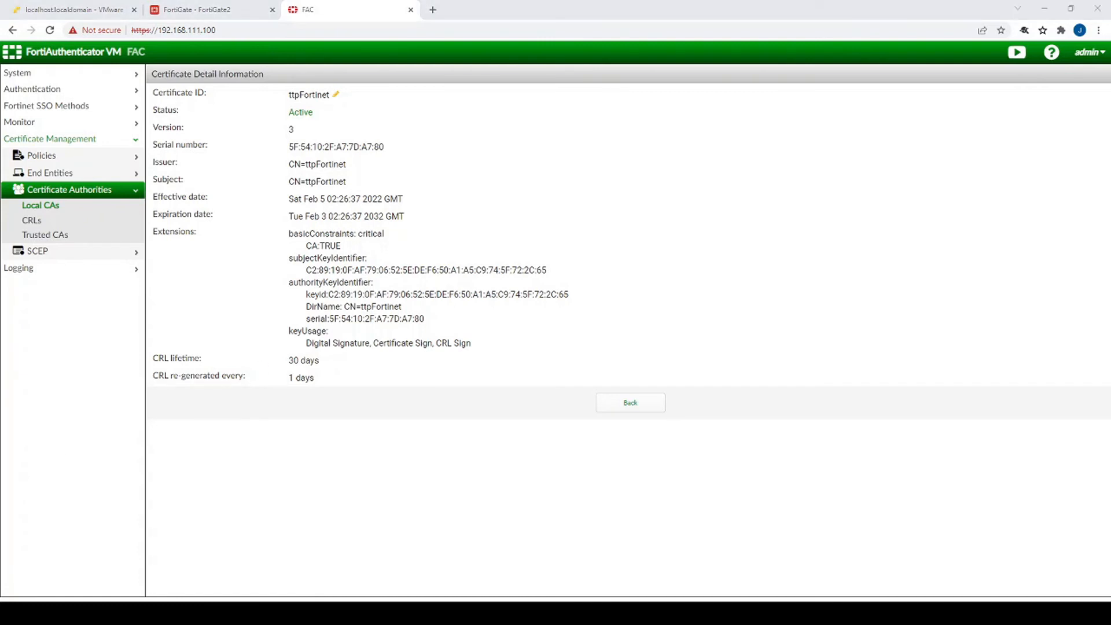
pyautogui.click(629, 402)
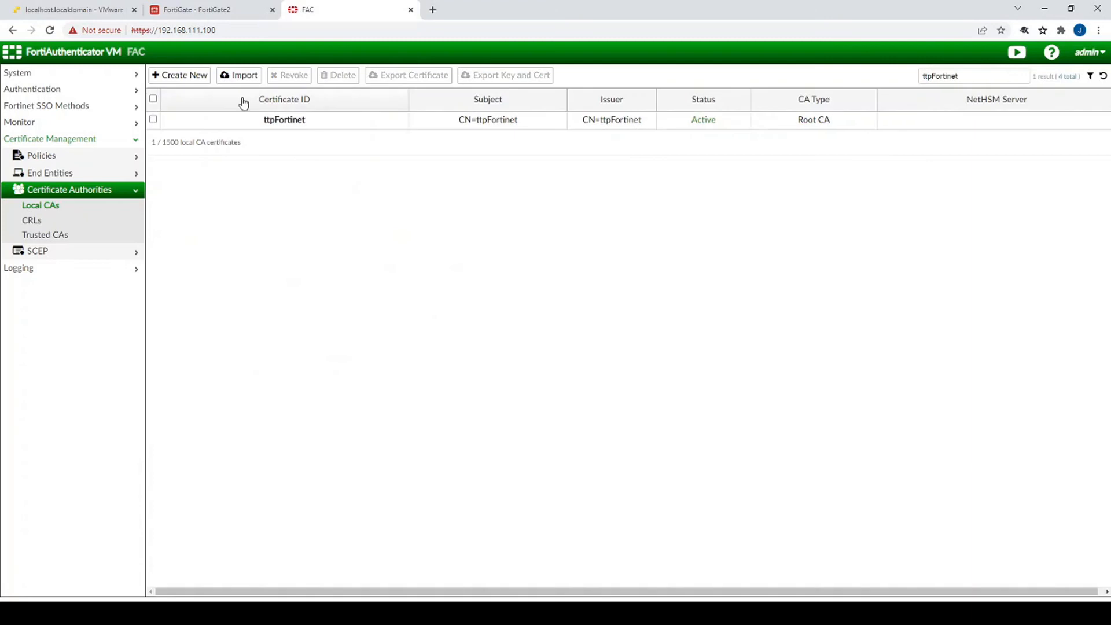
# - Create intermediate CA ttpFortinetInter under ttpFortinet, using ttpFortinetInter as both ID and common name
pyautogui.click(197, 80)
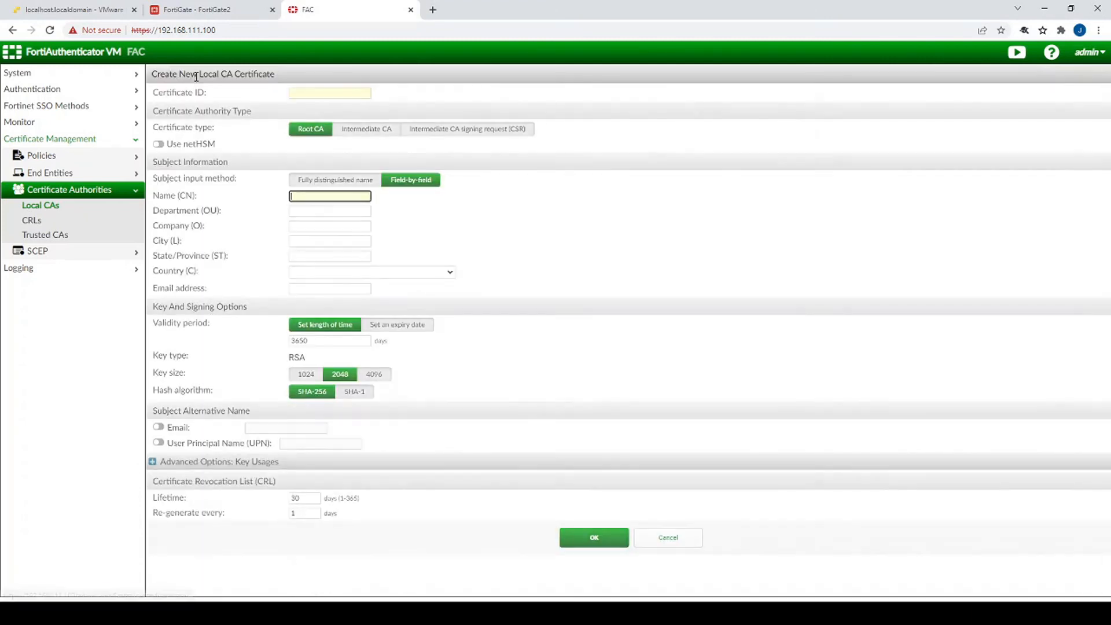
pyautogui.click(370, 131)
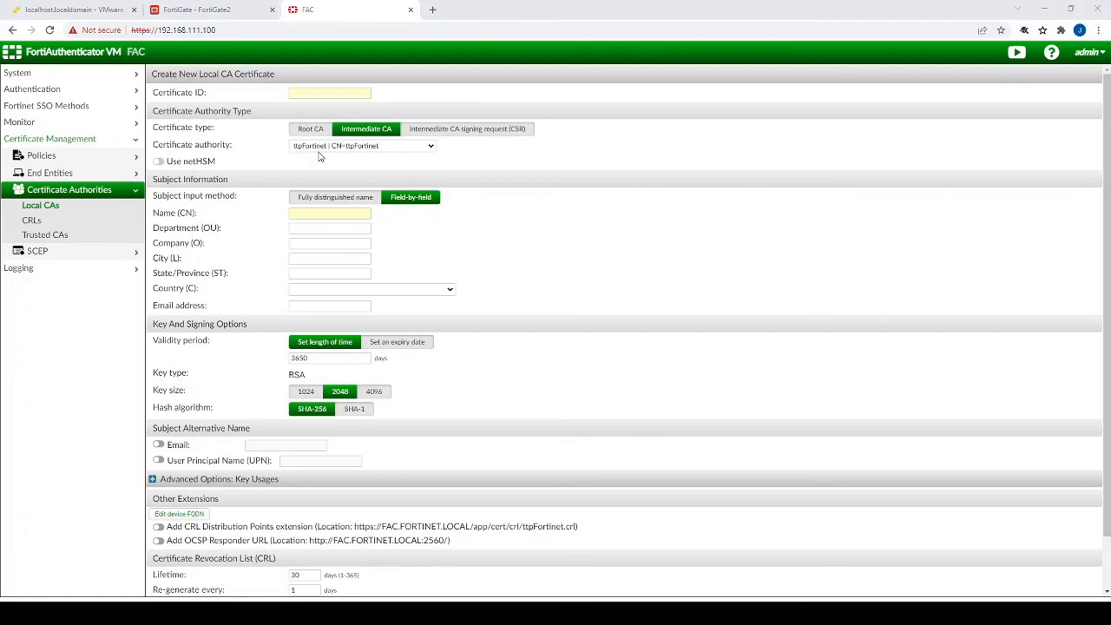
pyautogui.click(309, 93)
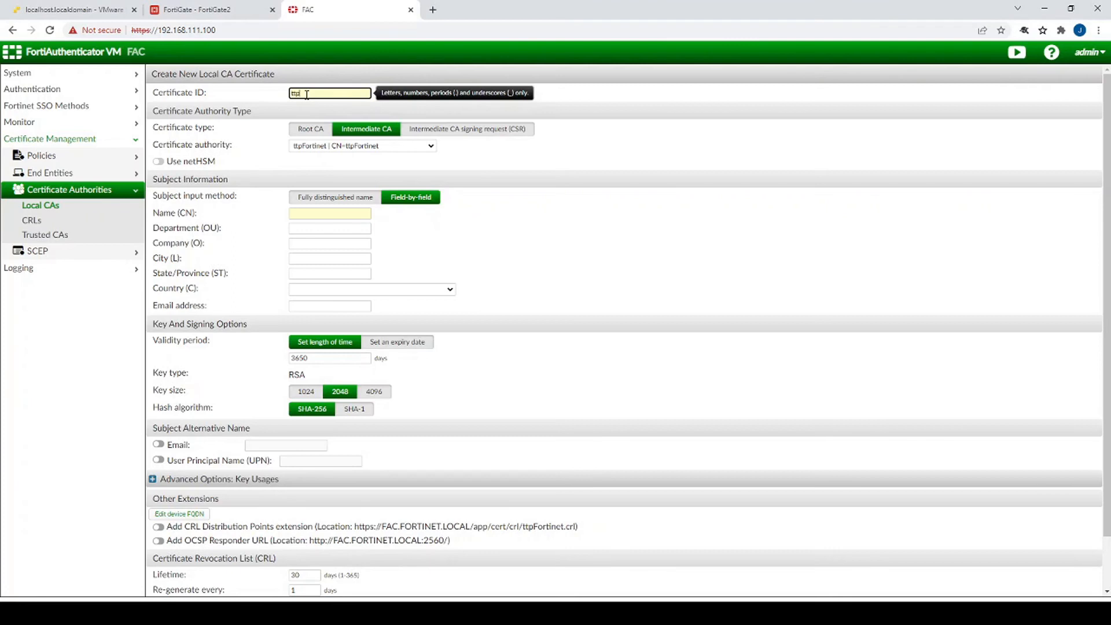
pyautogui.write('ttpFortinetInter')
pyautogui.doubleClick(360, 94)
pyautogui.hotkey('ctrl', 'c')
pyautogui.click(316, 212)
pyautogui.hotkey('ctrl', 'v')
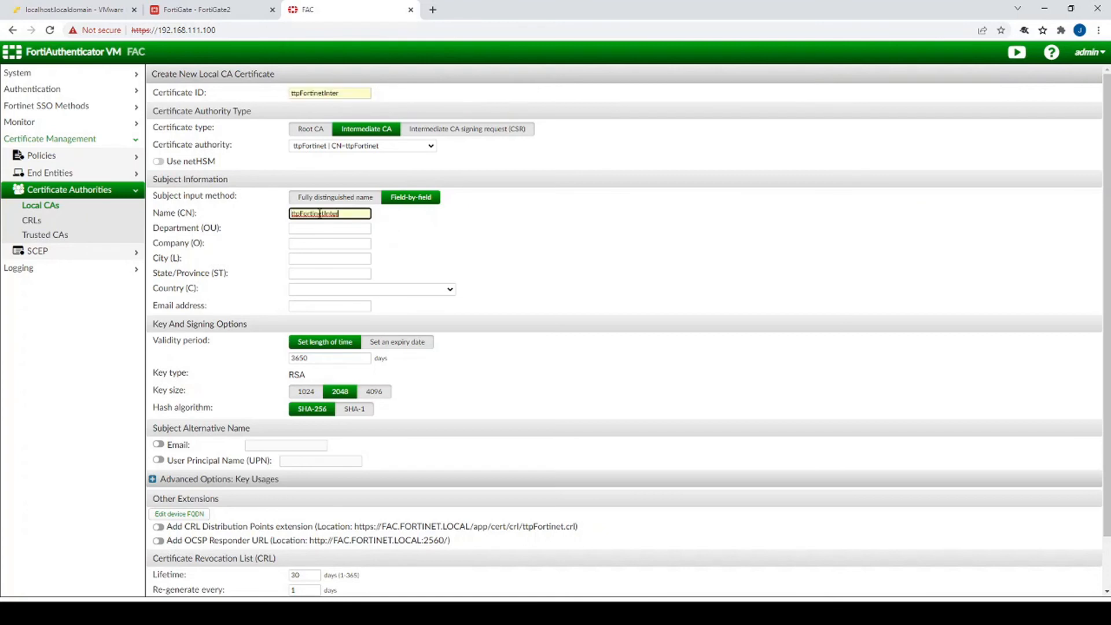
pyautogui.click(301, 230)
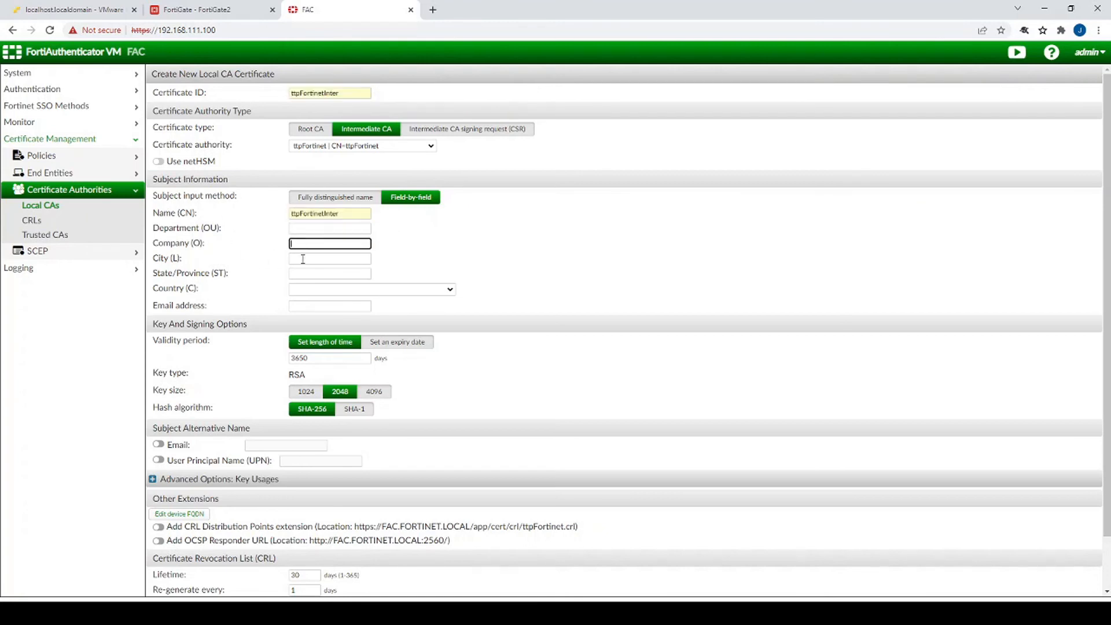
pyautogui.scroll(-2, 315, 300)
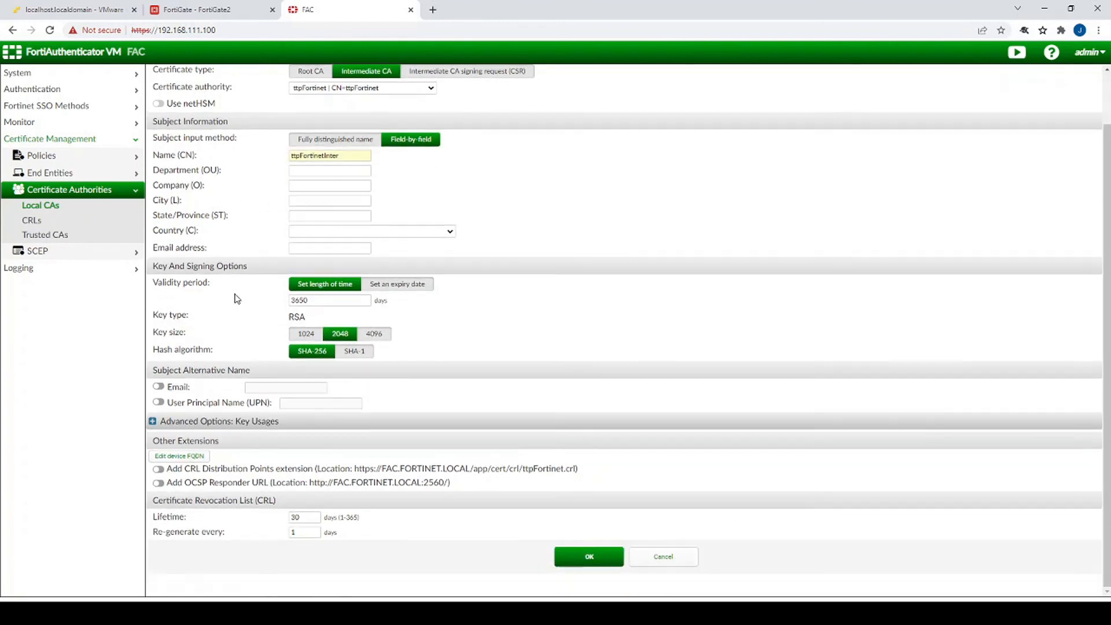
pyautogui.click(588, 557)
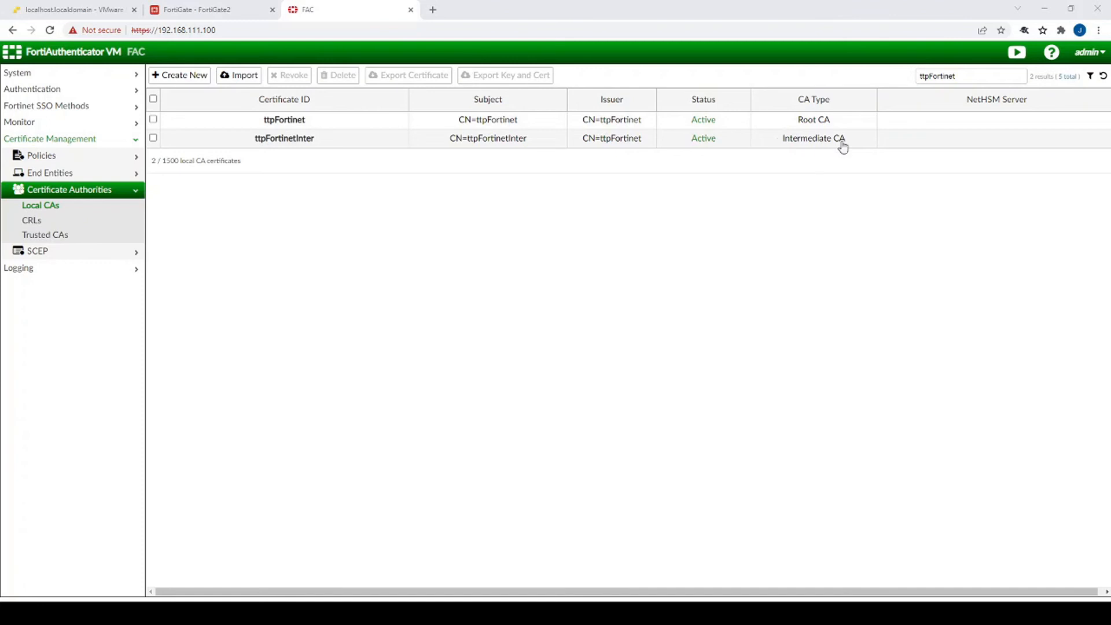
# - Export ttpFortinetInter's key and certificate with a confirmed passphrase and download ttpFortinetInter.p12
pyautogui.click(154, 139)
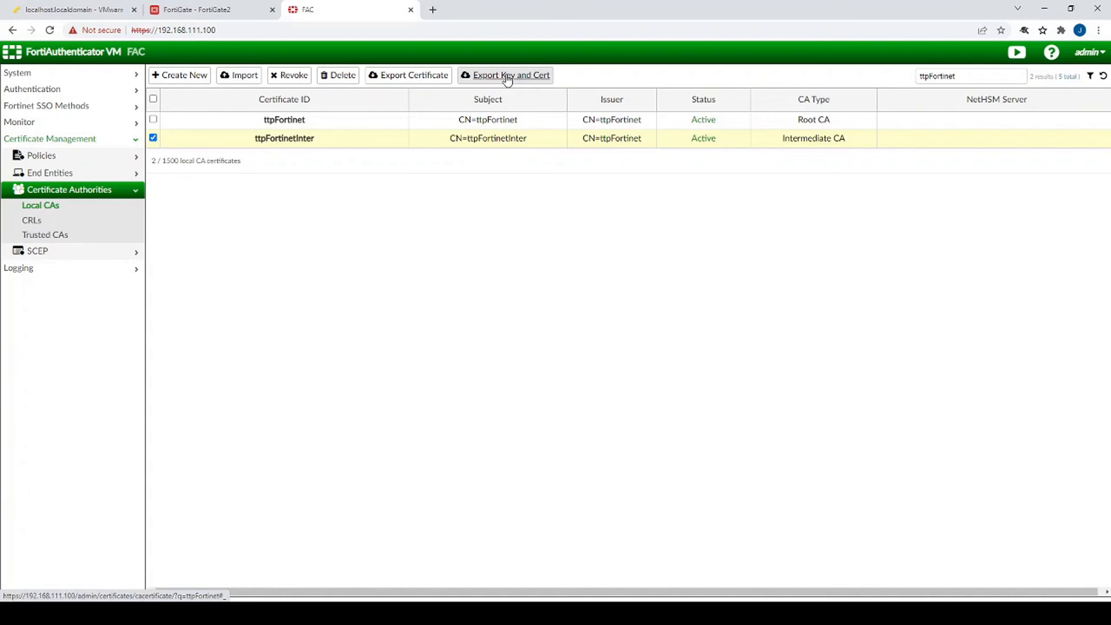
pyautogui.click(507, 80)
pyautogui.click(344, 113)
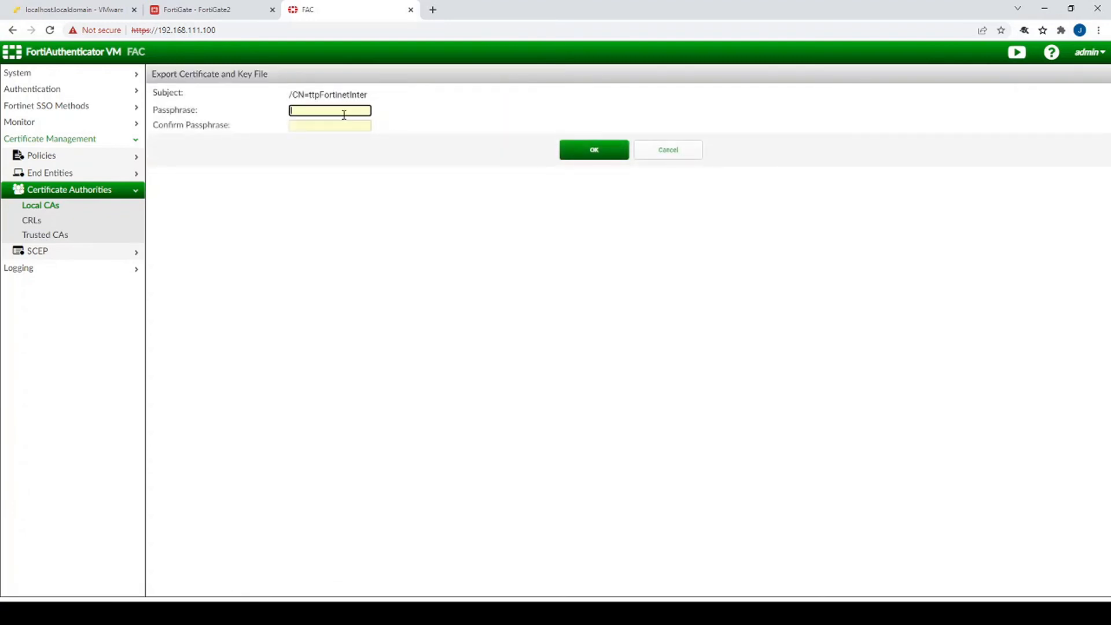
pyautogui.write('fortinet')
pyautogui.press('Tab')
pyautogui.write('fortinet')
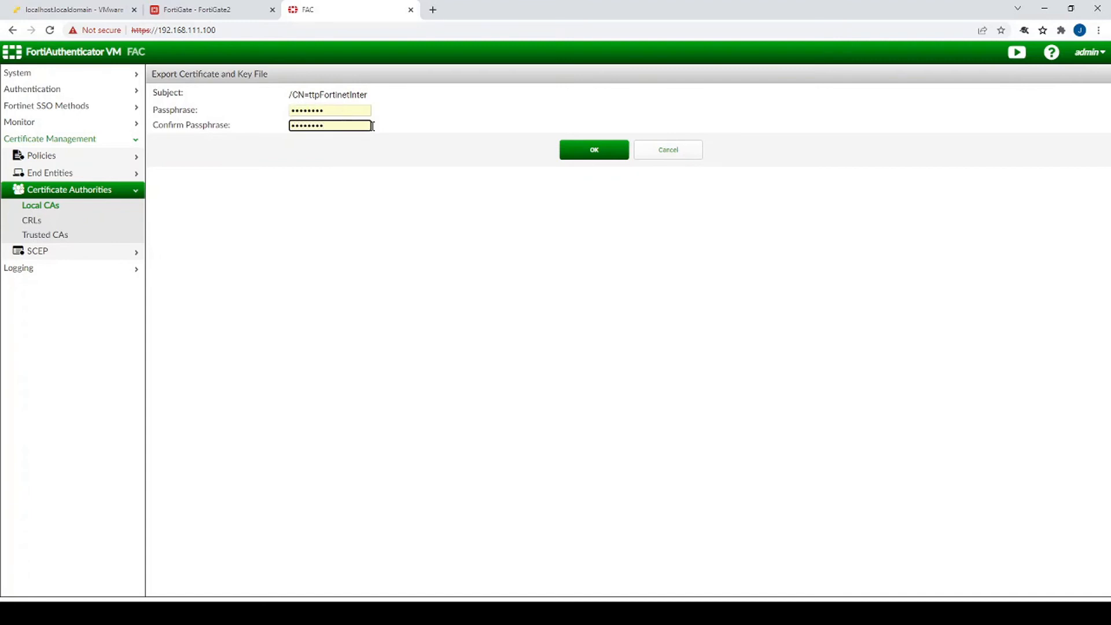
pyautogui.click(587, 150)
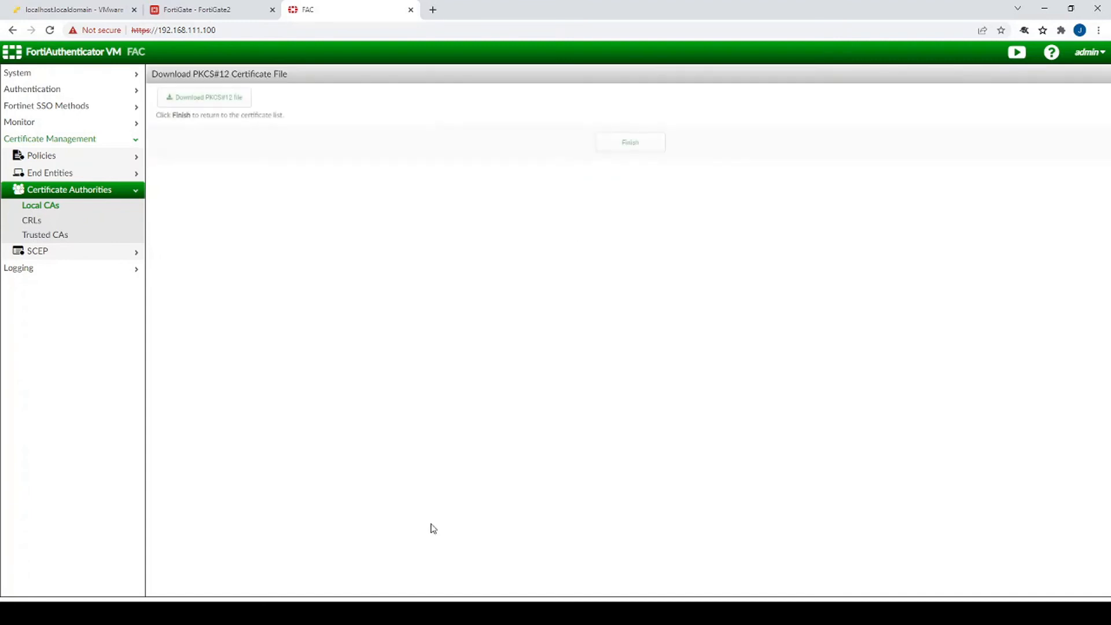
pyautogui.click(218, 99)
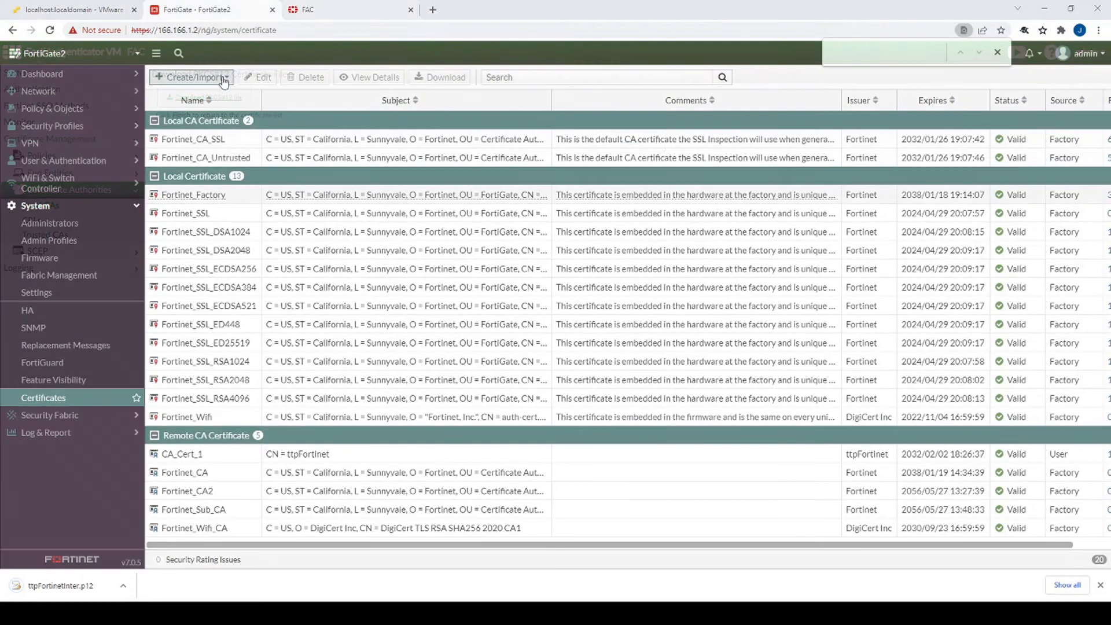
# - Begin a PKCS #12 certificate import and load the ttpFortinetInter.p12 file
pyautogui.click(223, 79)
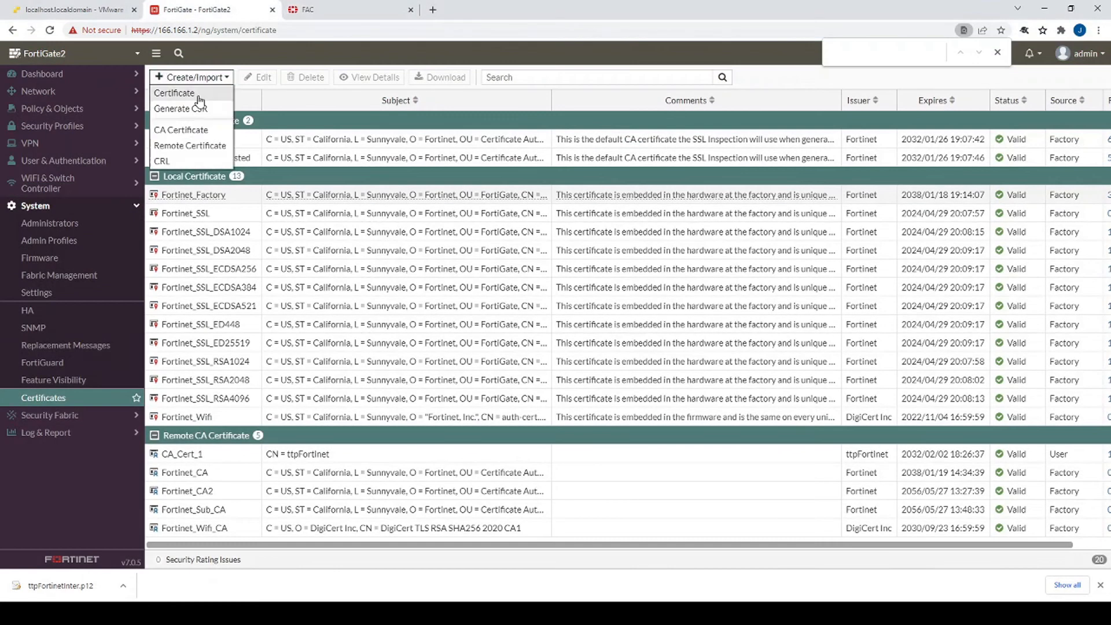
pyautogui.click(174, 93)
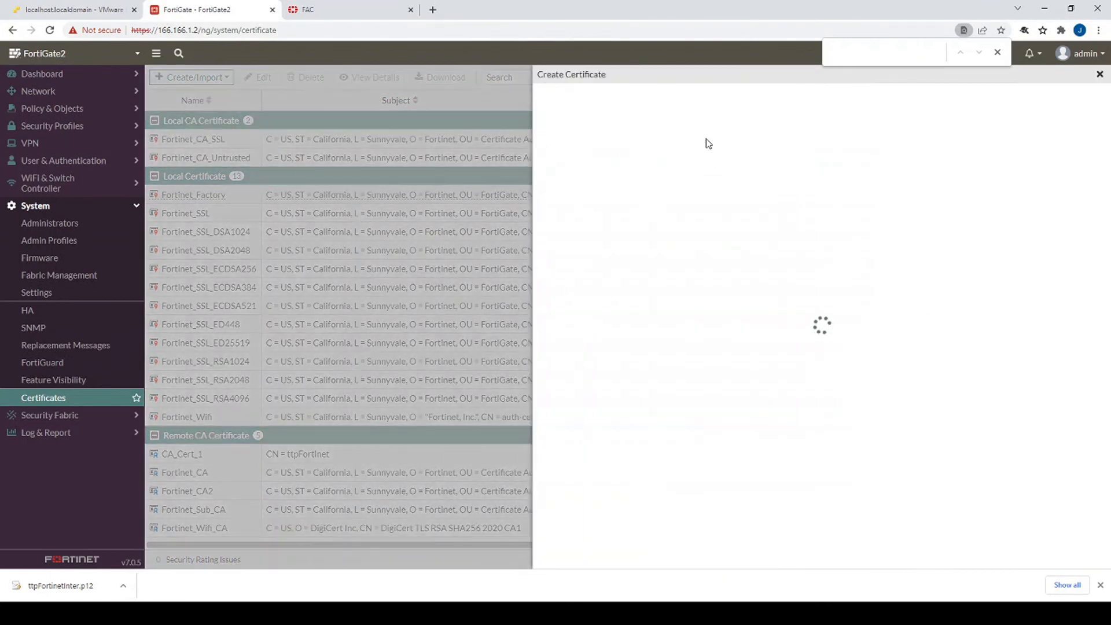
pyautogui.click(658, 397)
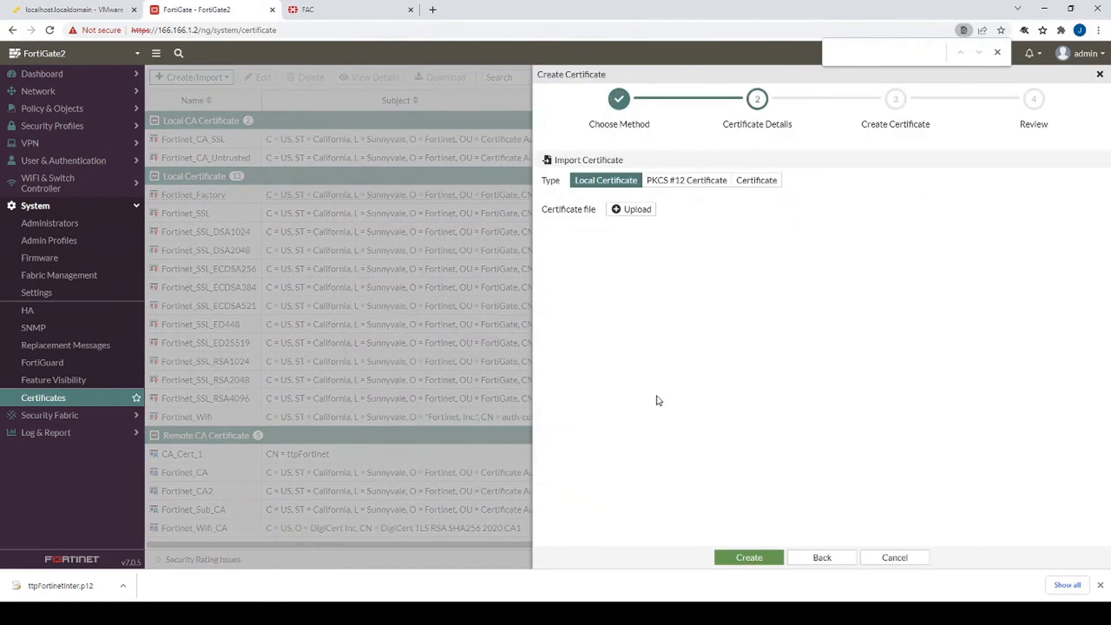
pyautogui.click(685, 184)
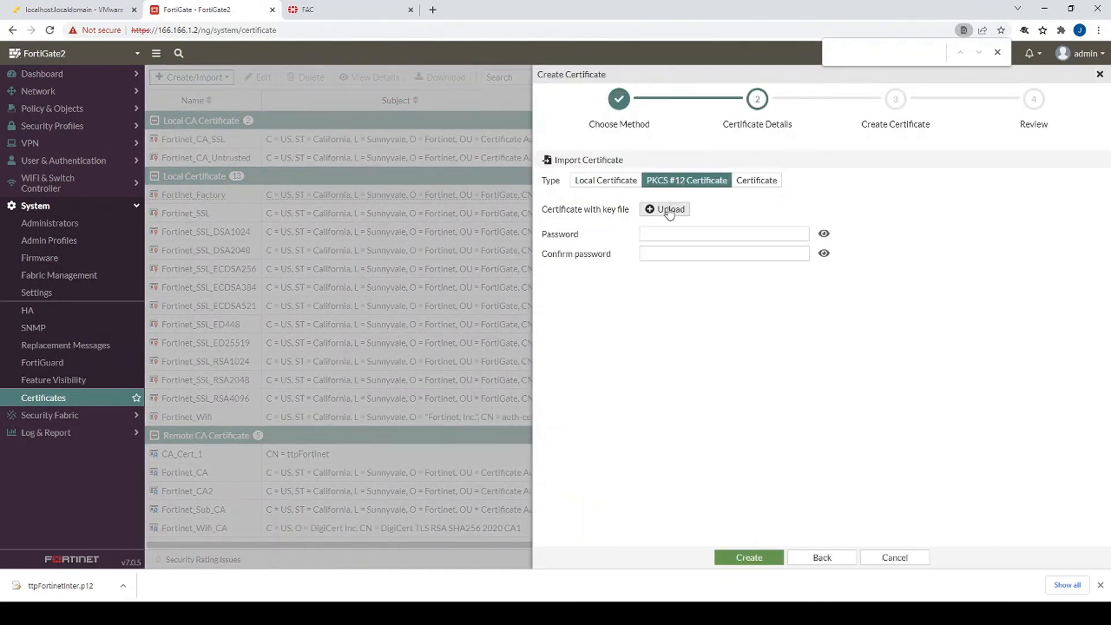
pyautogui.click(669, 210)
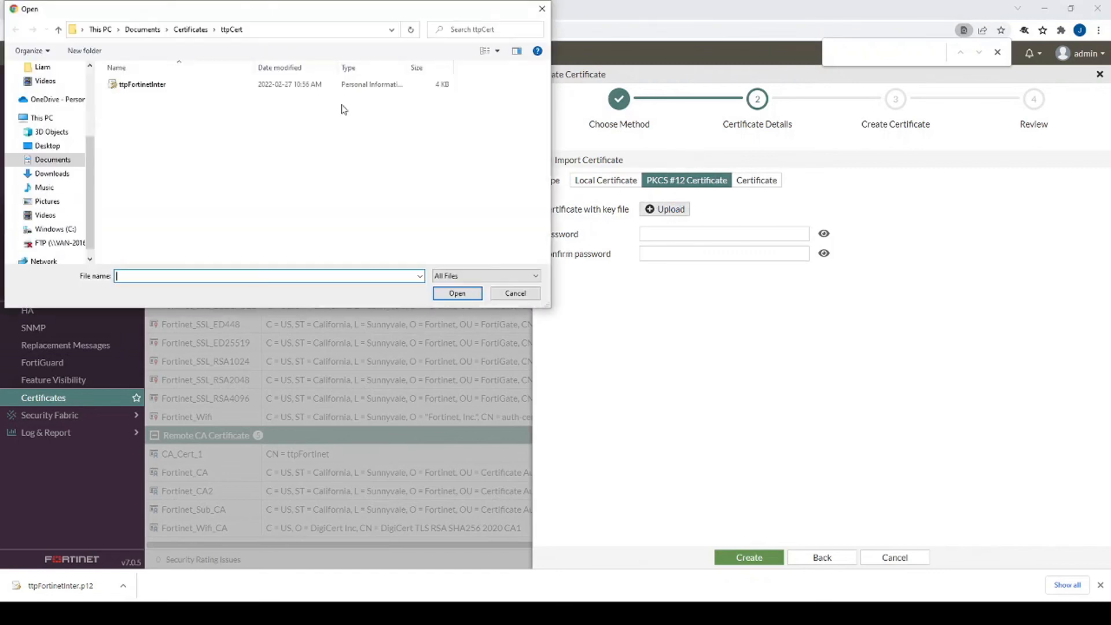
pyautogui.click(135, 87)
pyautogui.doubleClick(135, 86)
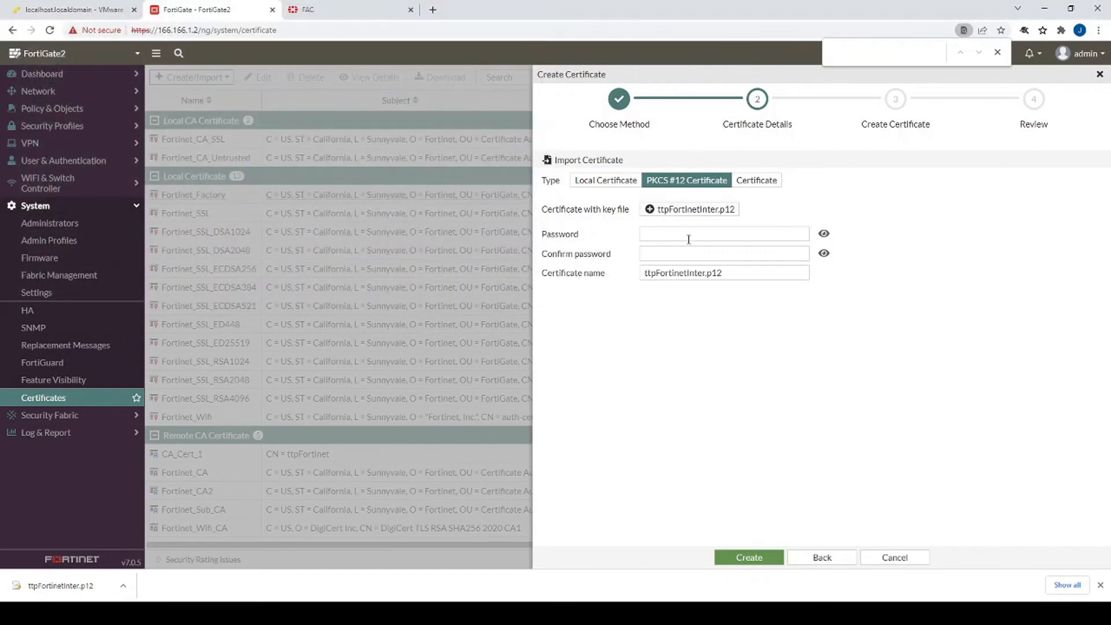
# - Enter and confirm the file's password, import it, and select ttpFortinetInter.p12 in the list
pyautogui.click(687, 234)
pyautogui.write('••••••••')
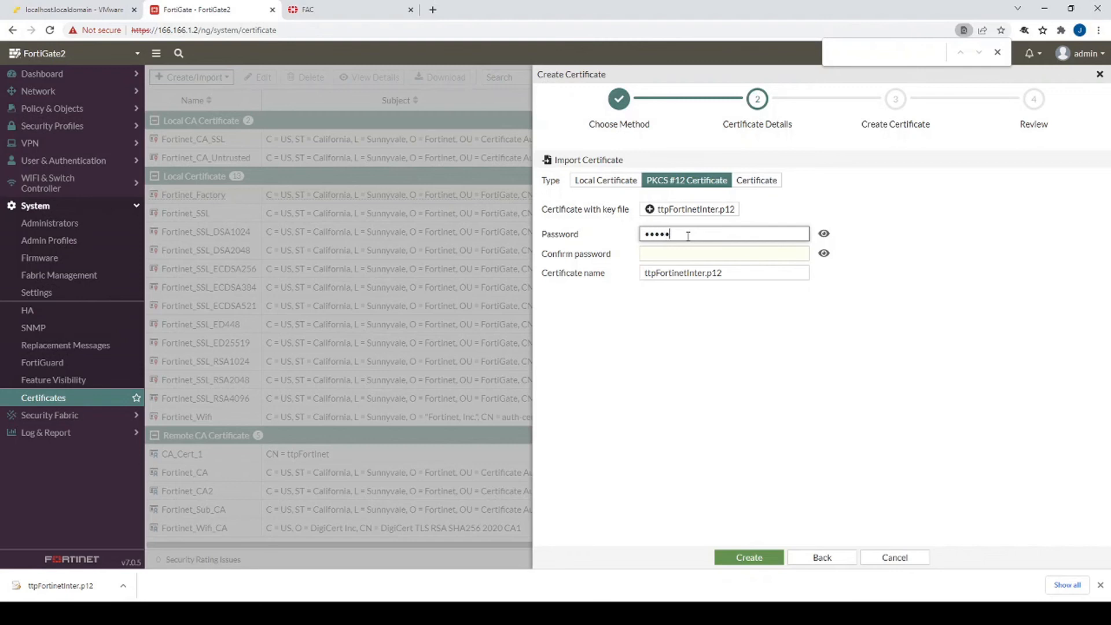
pyautogui.press('Tab')
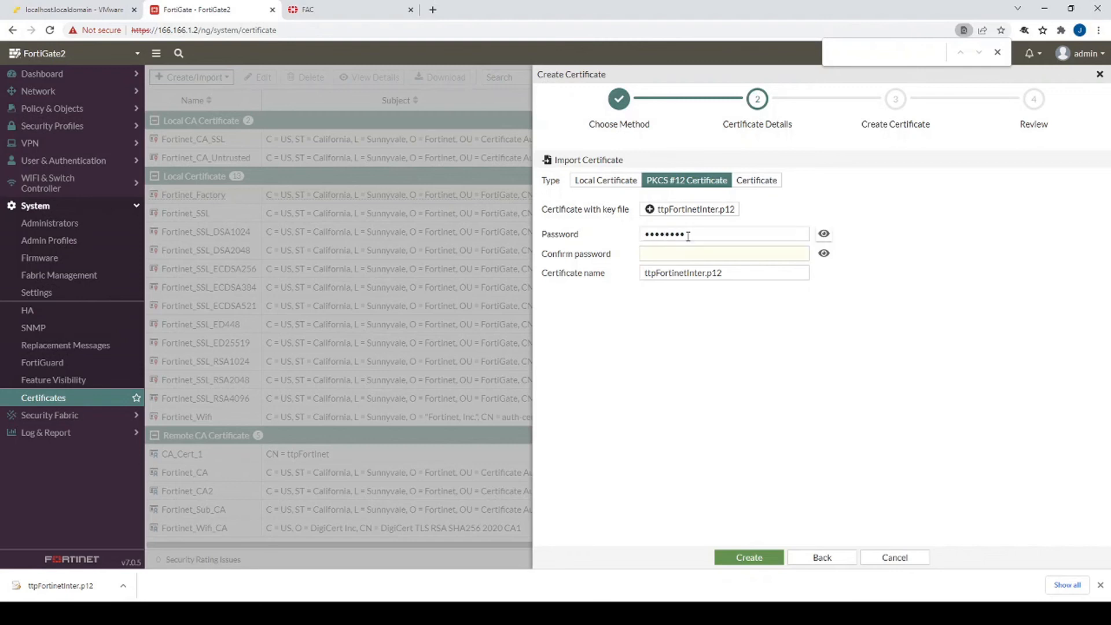
pyautogui.click(772, 255)
pyautogui.write('••••••••')
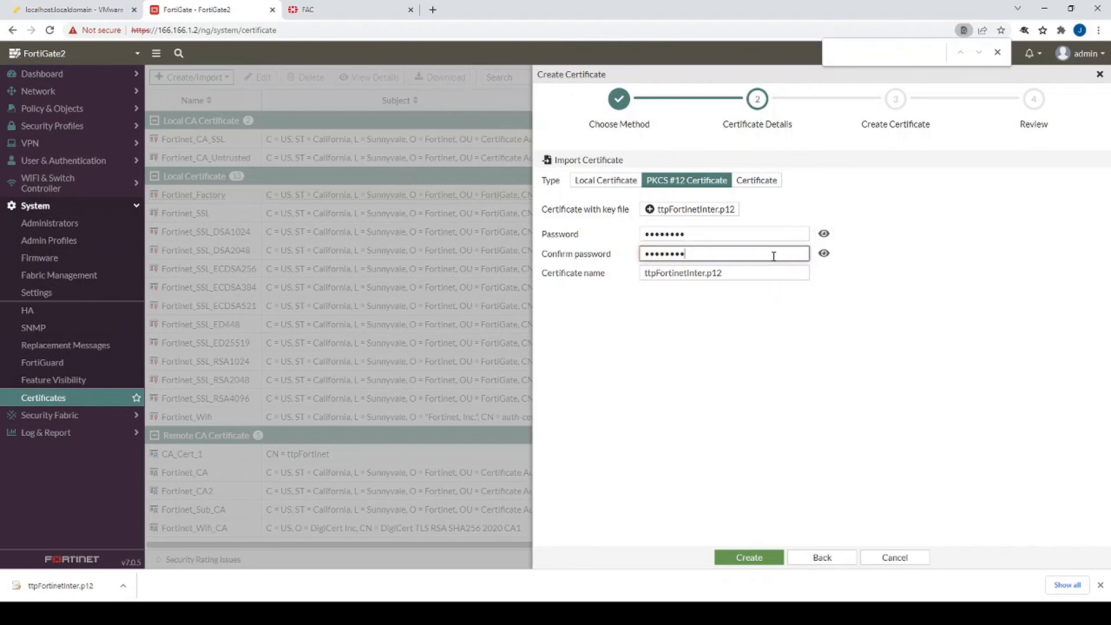
pyautogui.click(760, 558)
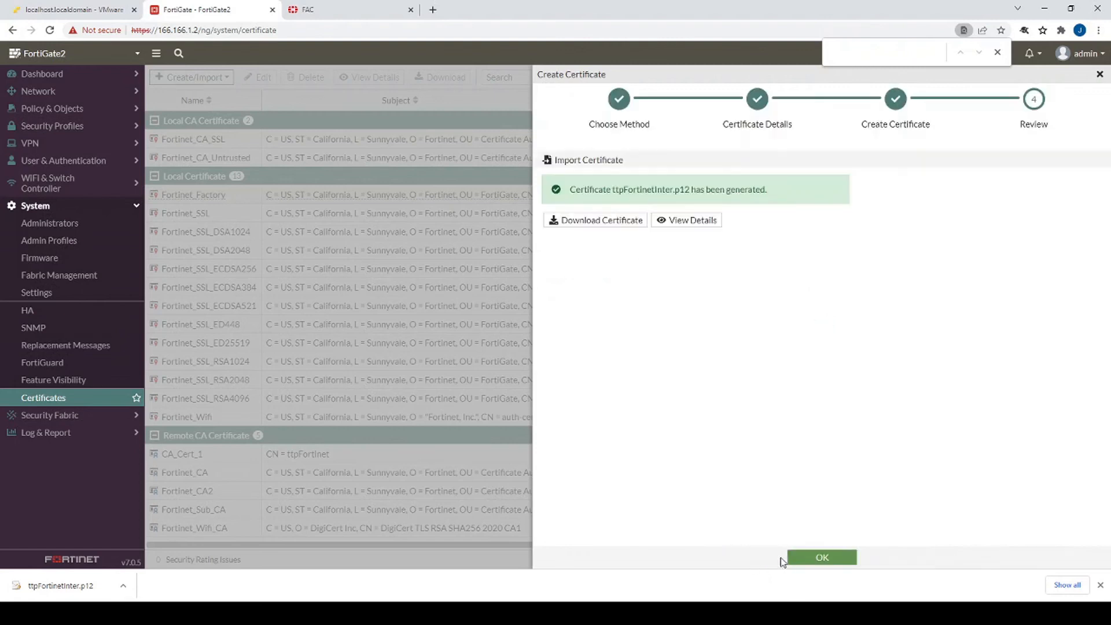
pyautogui.click(813, 559)
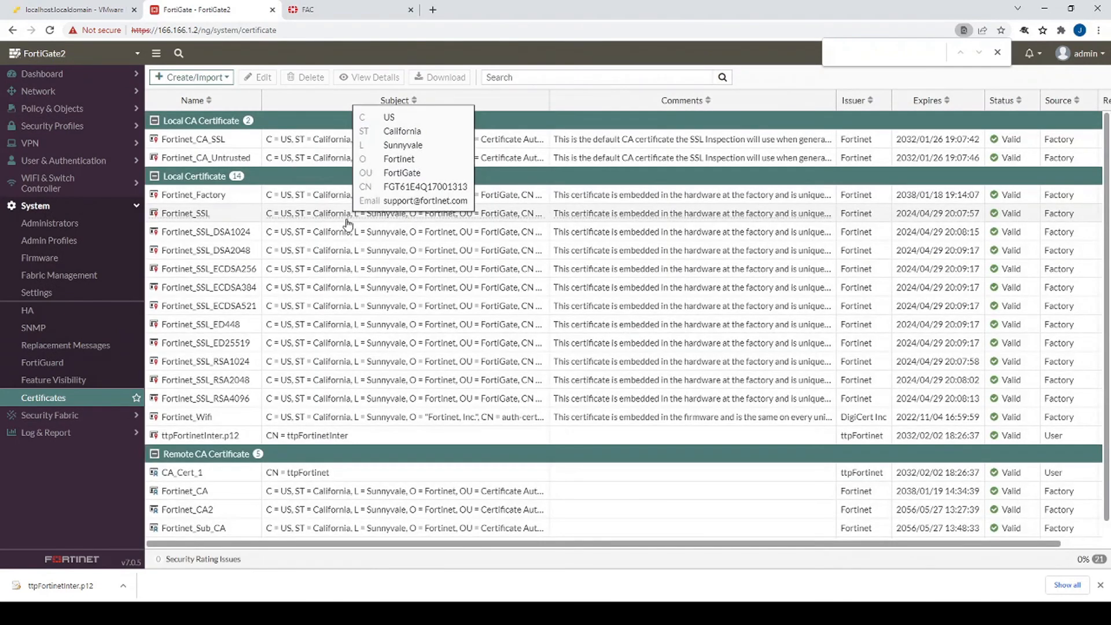
pyautogui.click(242, 439)
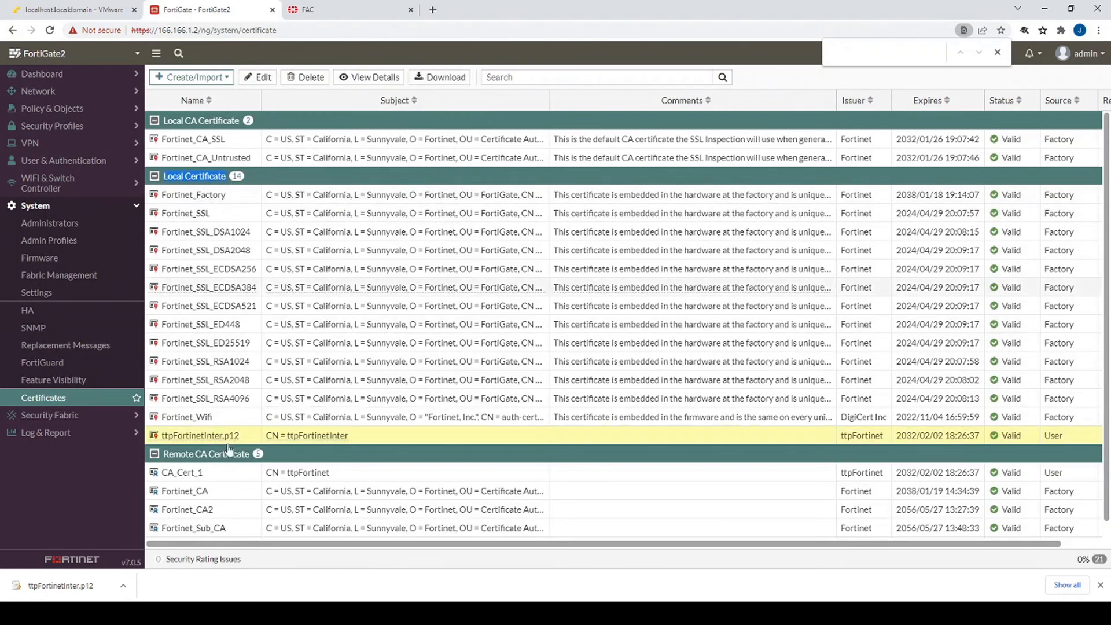
pyautogui.click(68, 127)
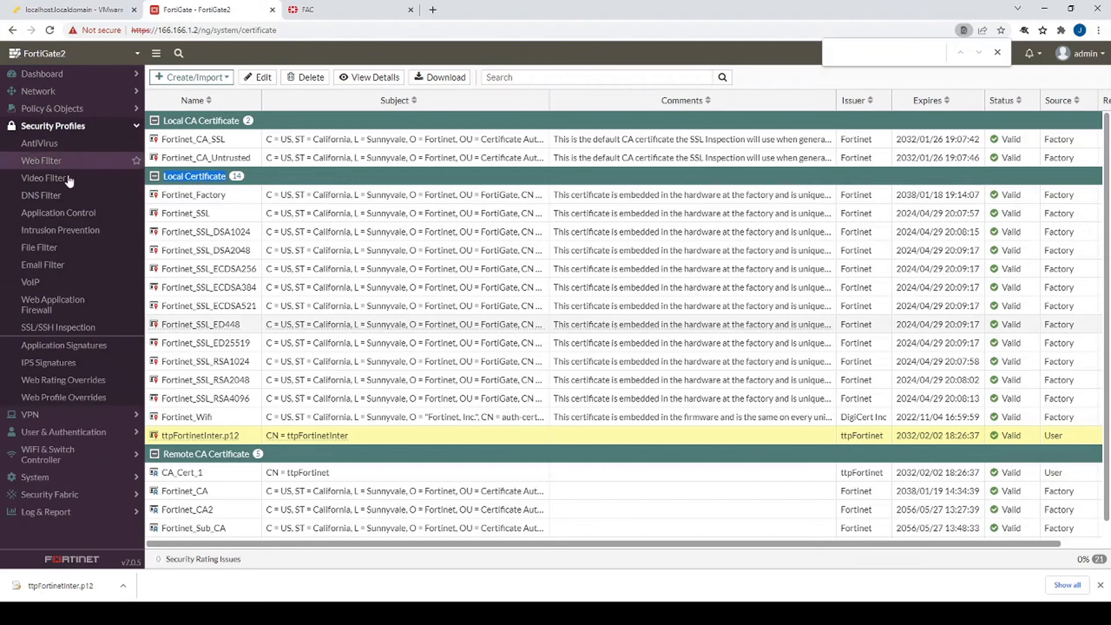
# - Set the ttp-DPI profile's CA certificate to ttpFortinetInter.p12 and save it
pyautogui.click(60, 327)
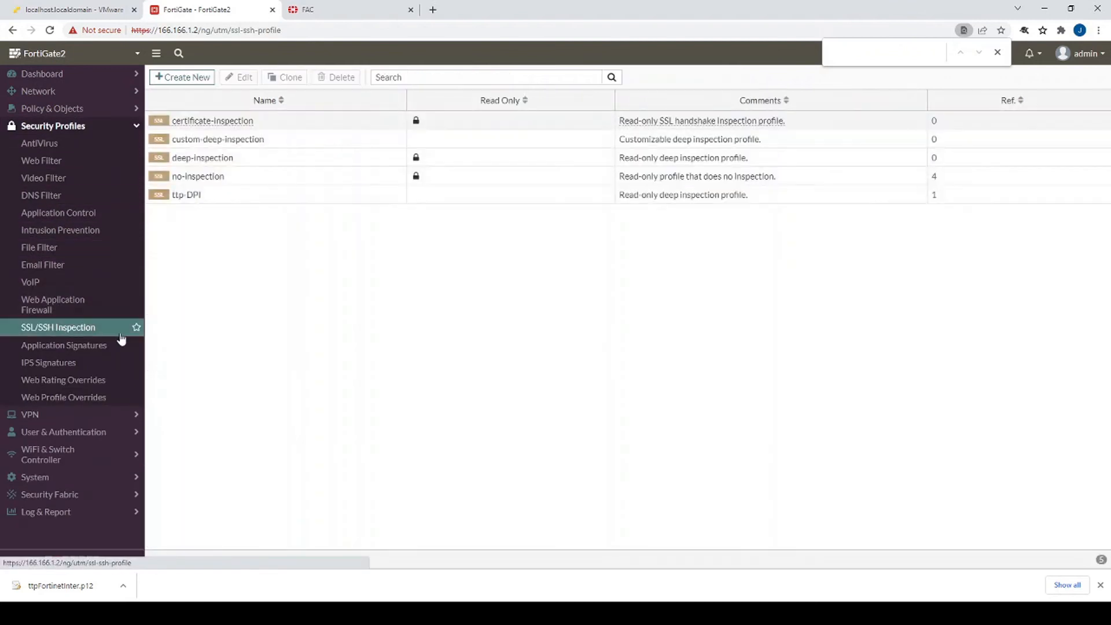
pyautogui.click(997, 52)
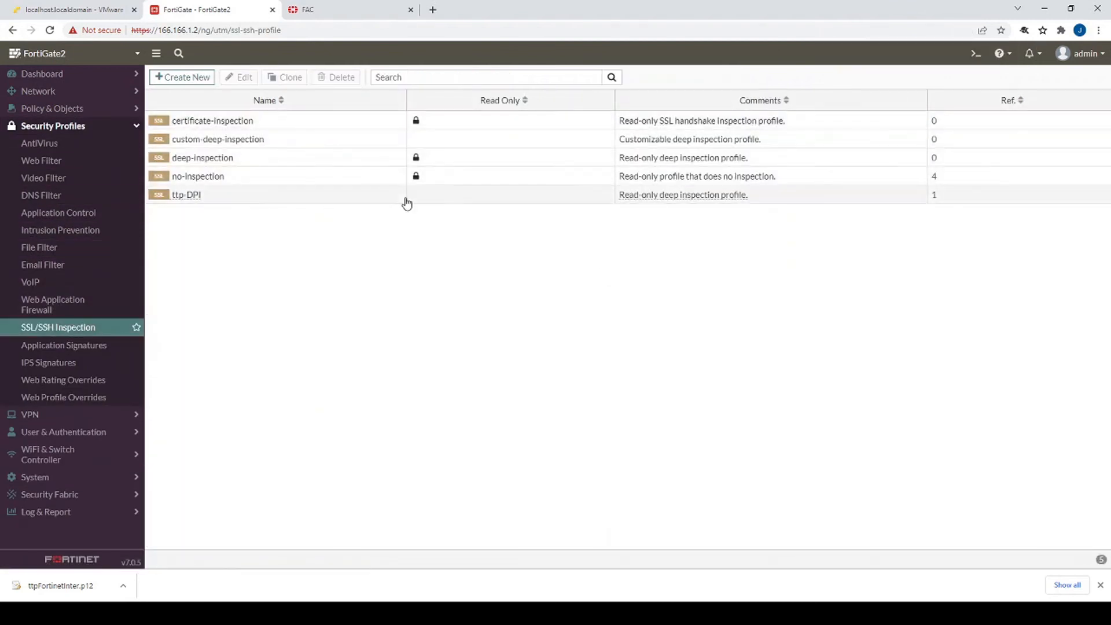
pyautogui.click(399, 196)
pyautogui.doubleClick(386, 201)
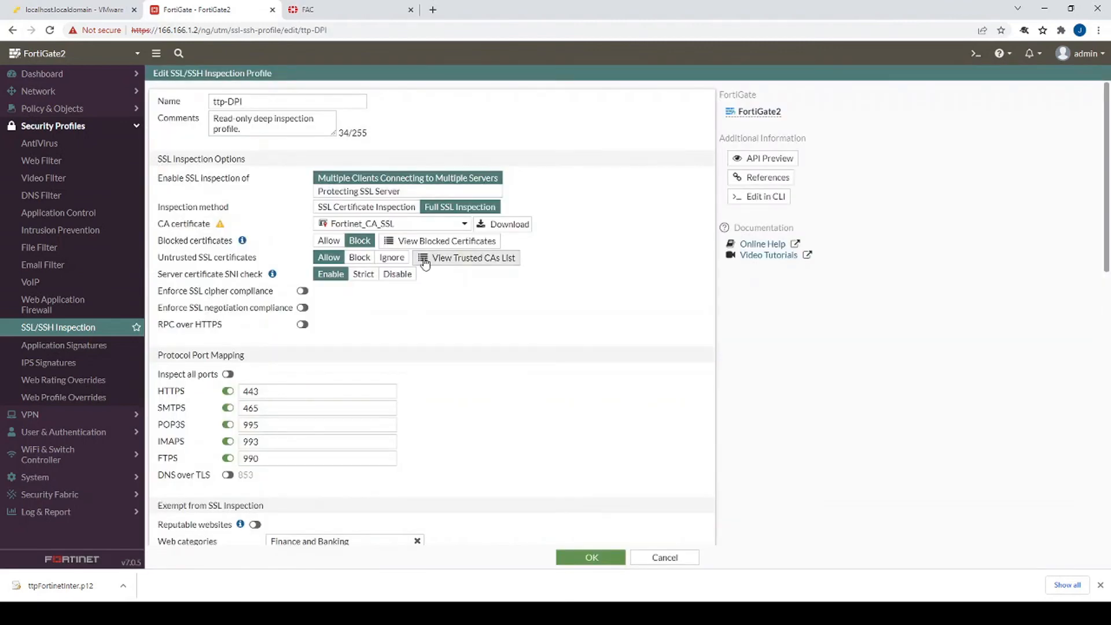
pyautogui.moveTo(330, 225)
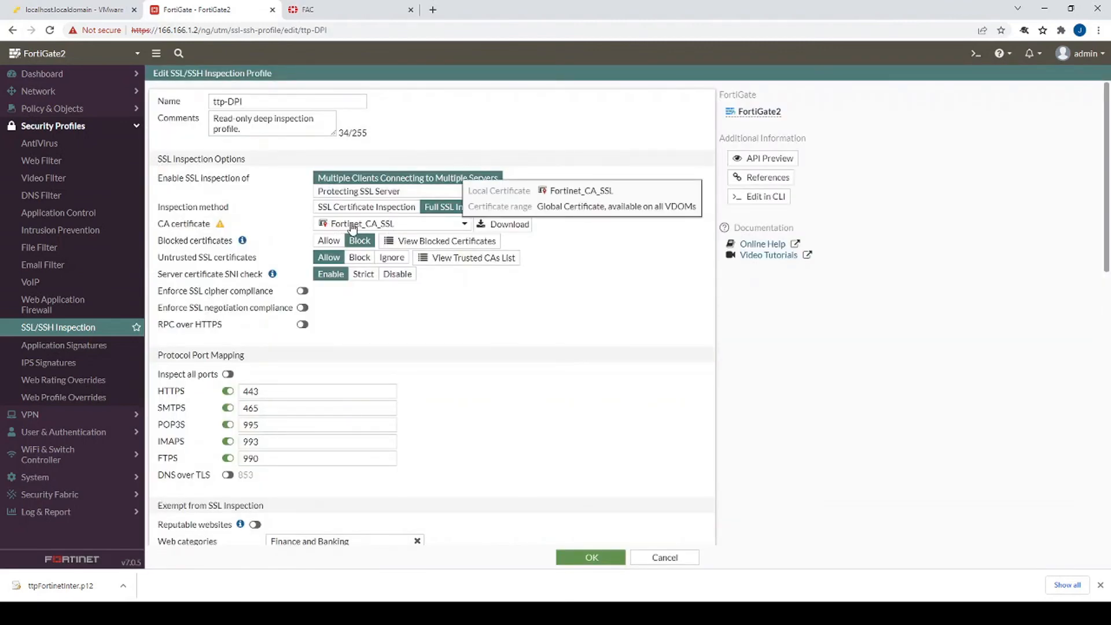
pyautogui.click(382, 225)
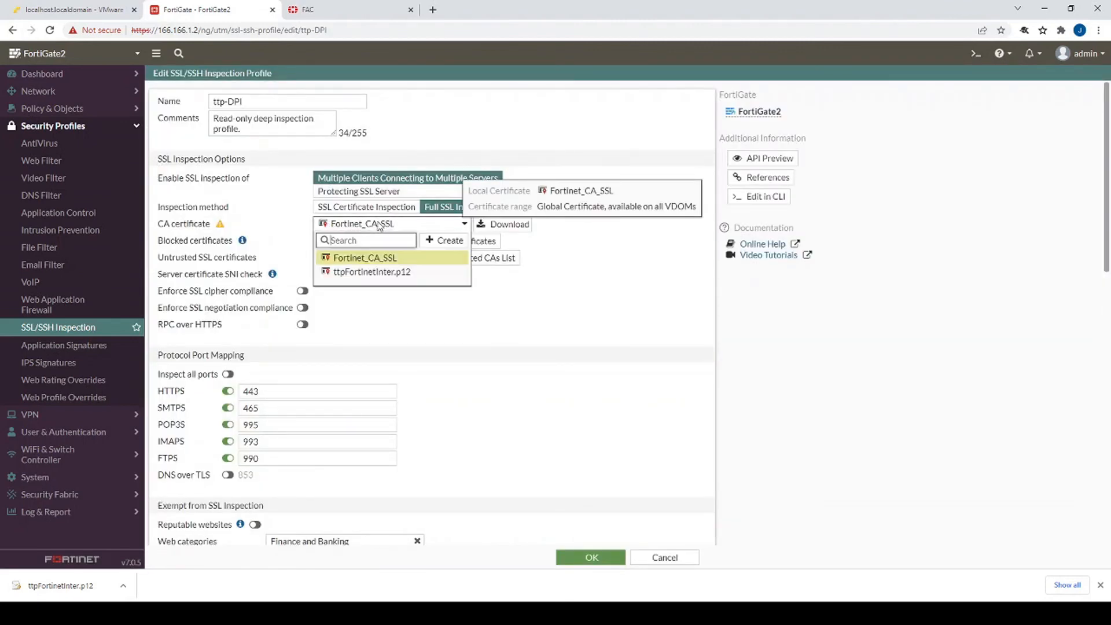
pyautogui.moveTo(367, 277)
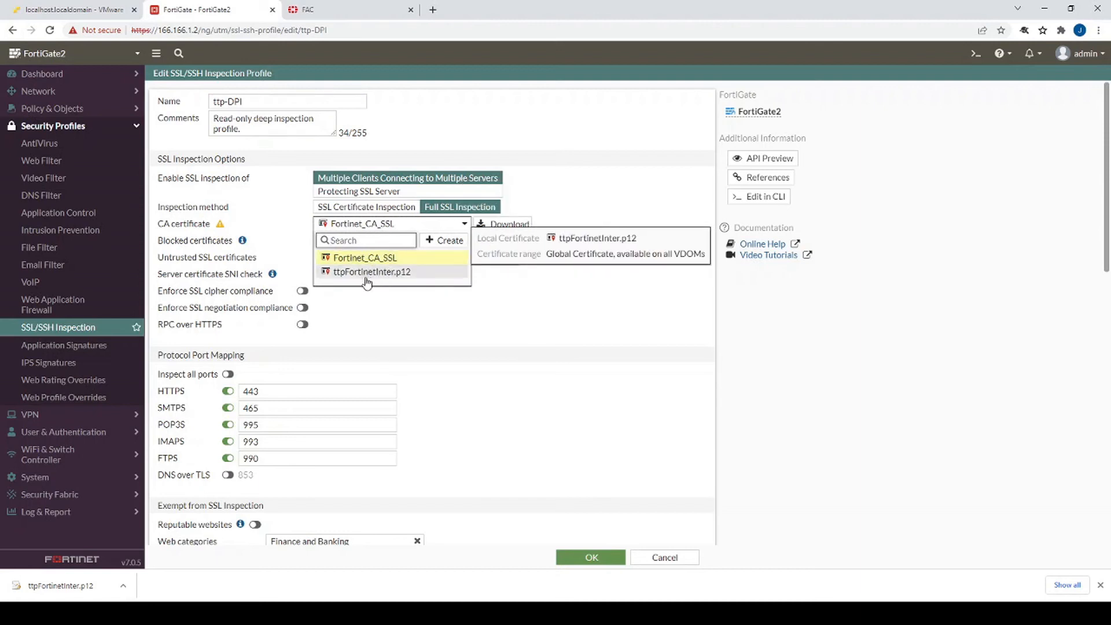
pyautogui.click(367, 273)
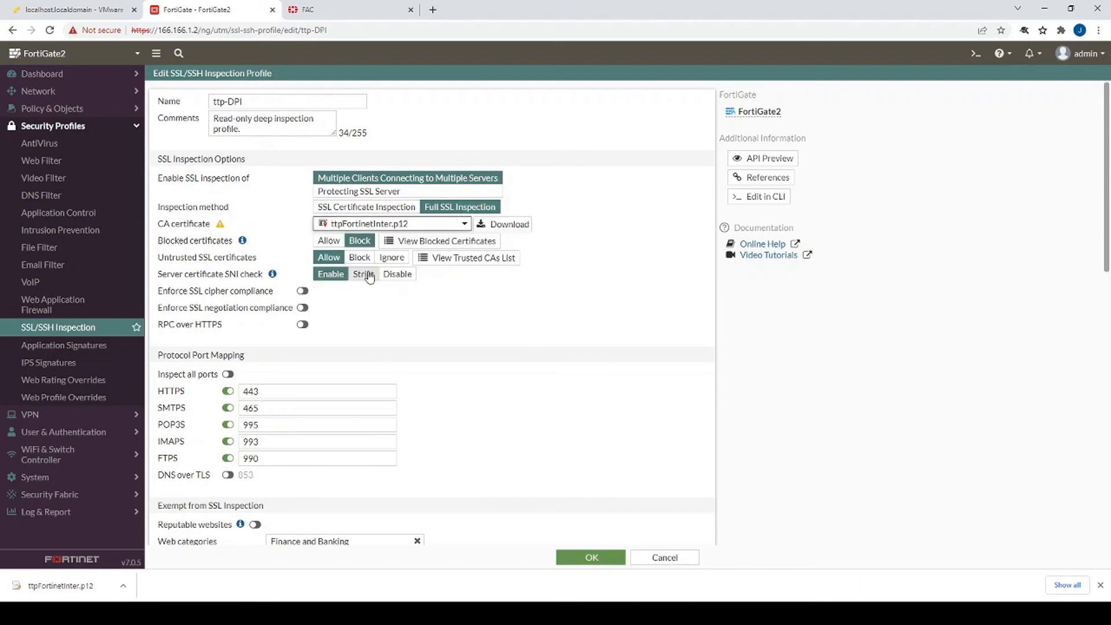
pyautogui.click(357, 225)
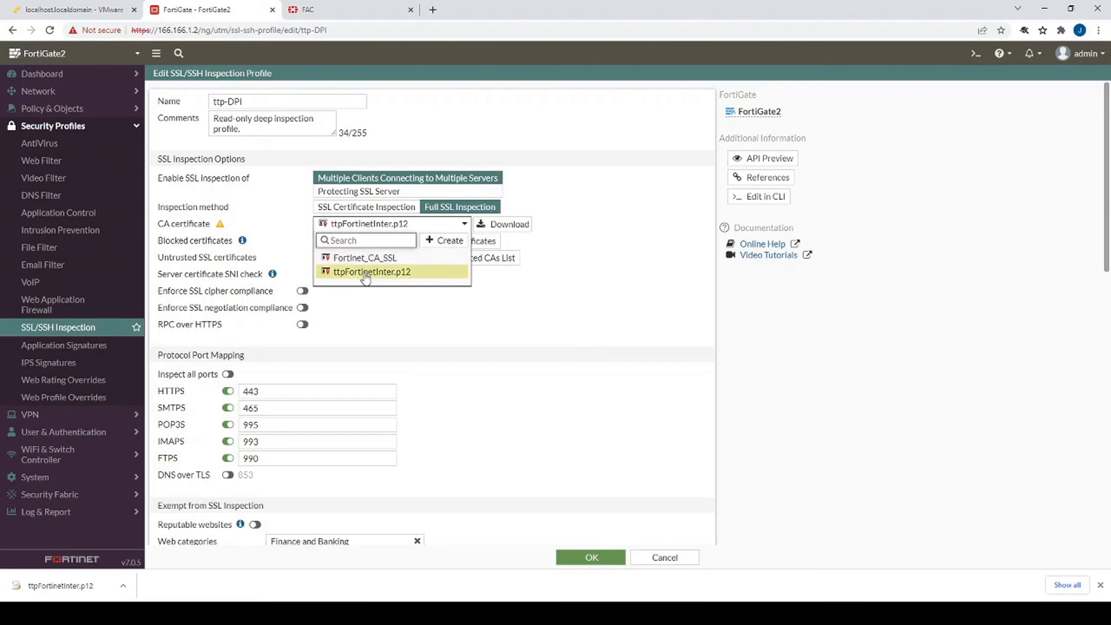
pyautogui.moveTo(368, 278)
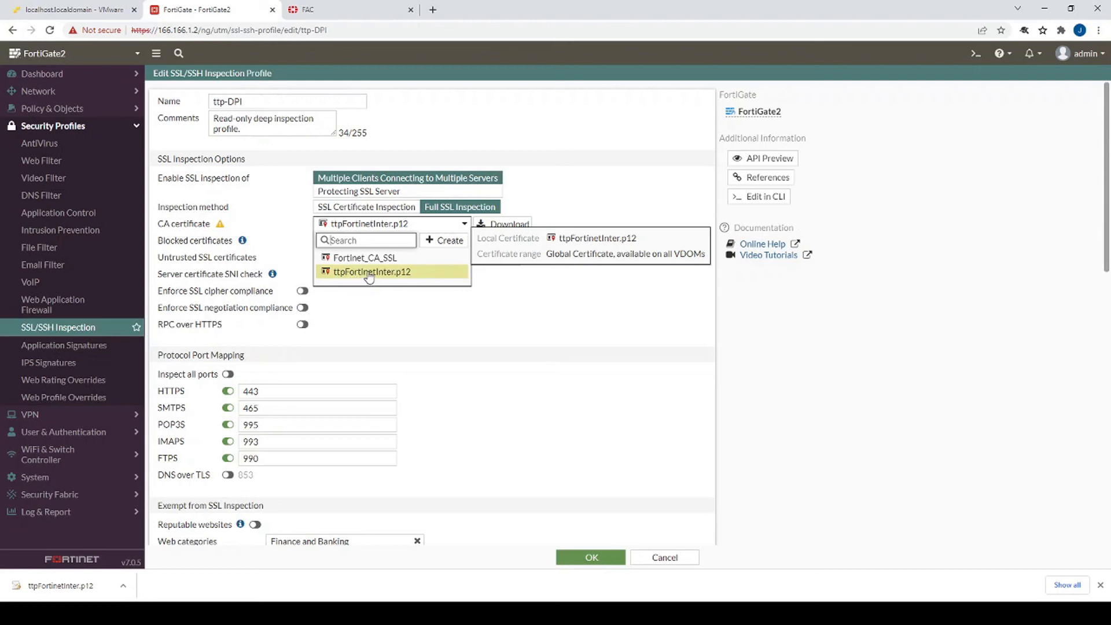
pyautogui.click(372, 273)
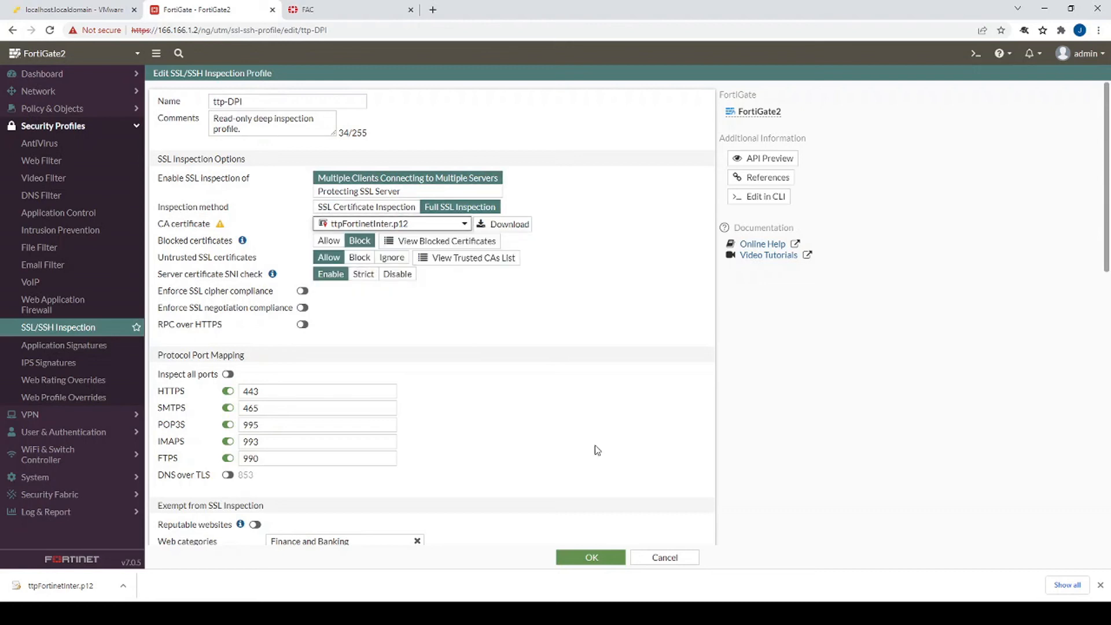
pyautogui.click(593, 558)
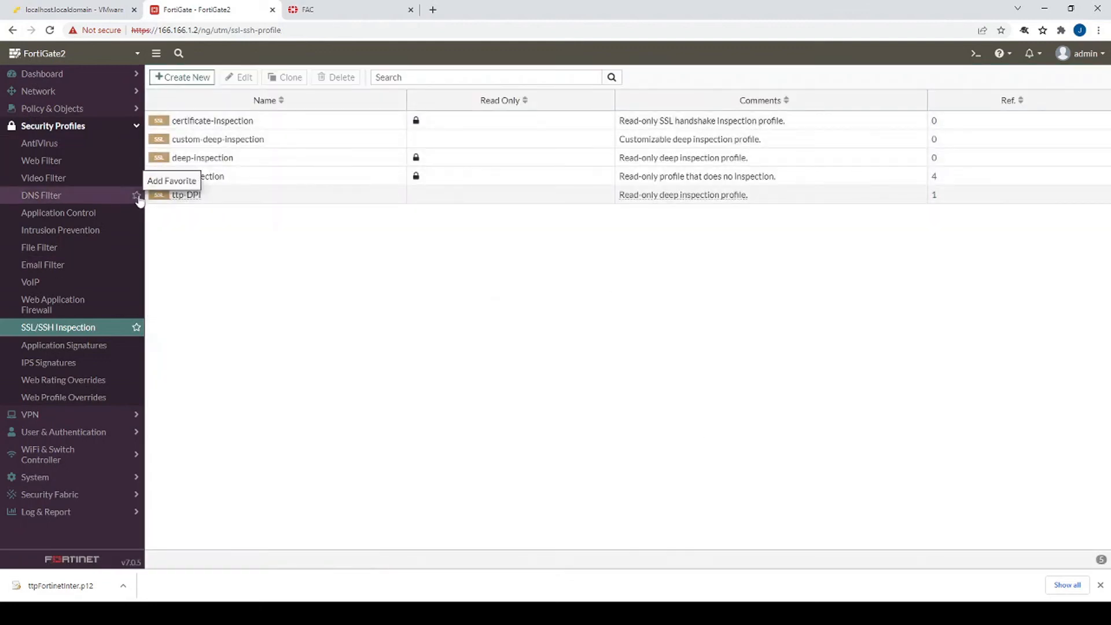
# - Confirm the Internet All firewall policy uses the ttp-DPI SSL profile, then return to the client's Chrome warning
pyautogui.click(53, 110)
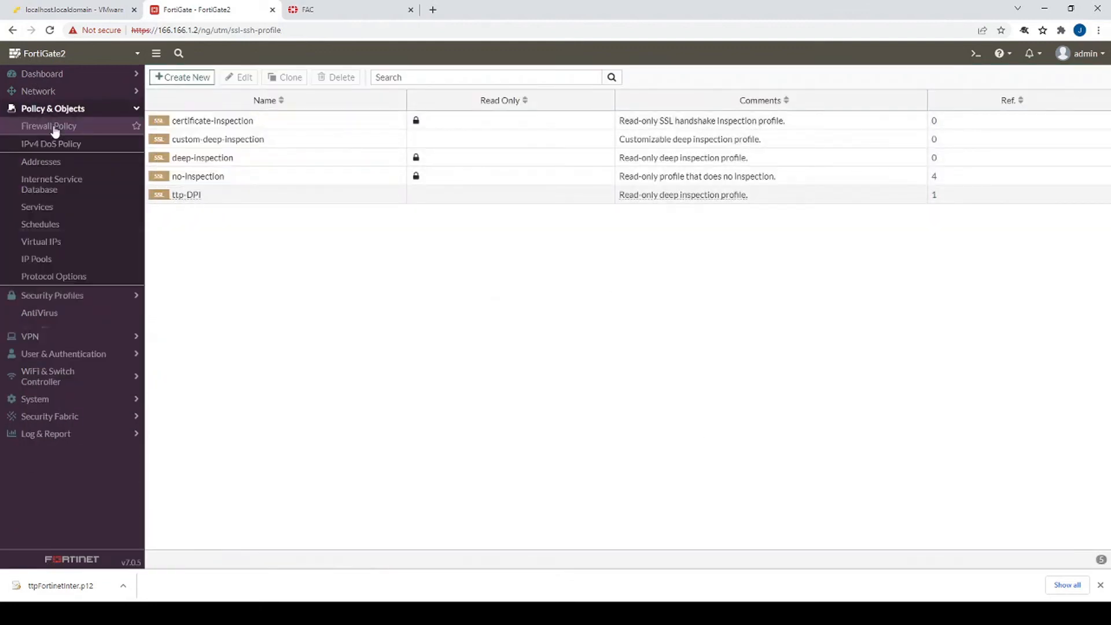
pyautogui.click(55, 127)
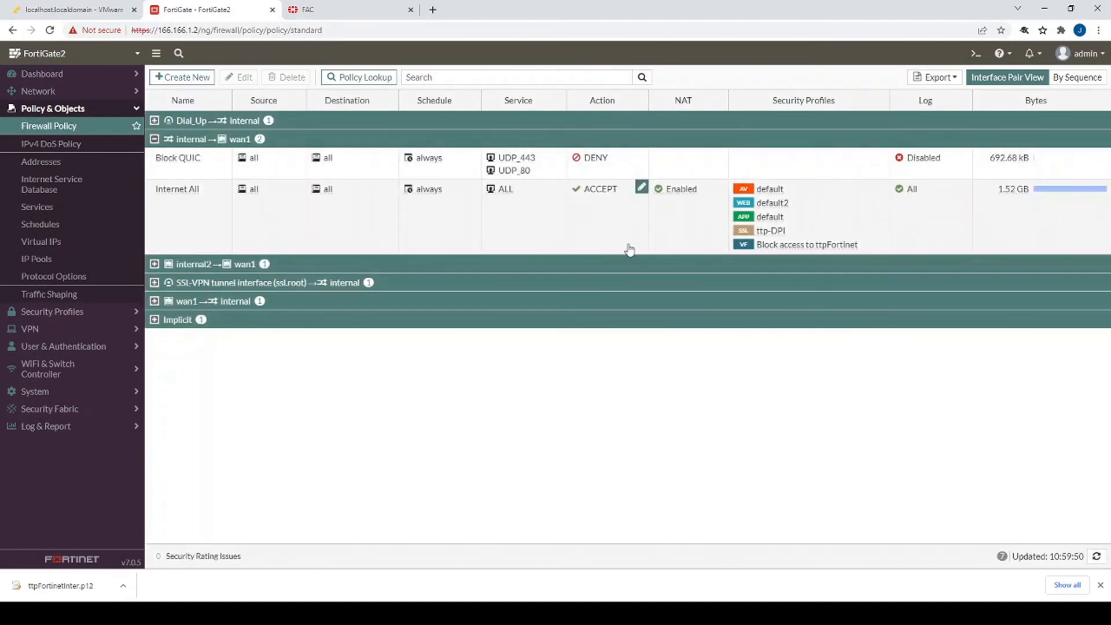
pyautogui.moveTo(766, 234)
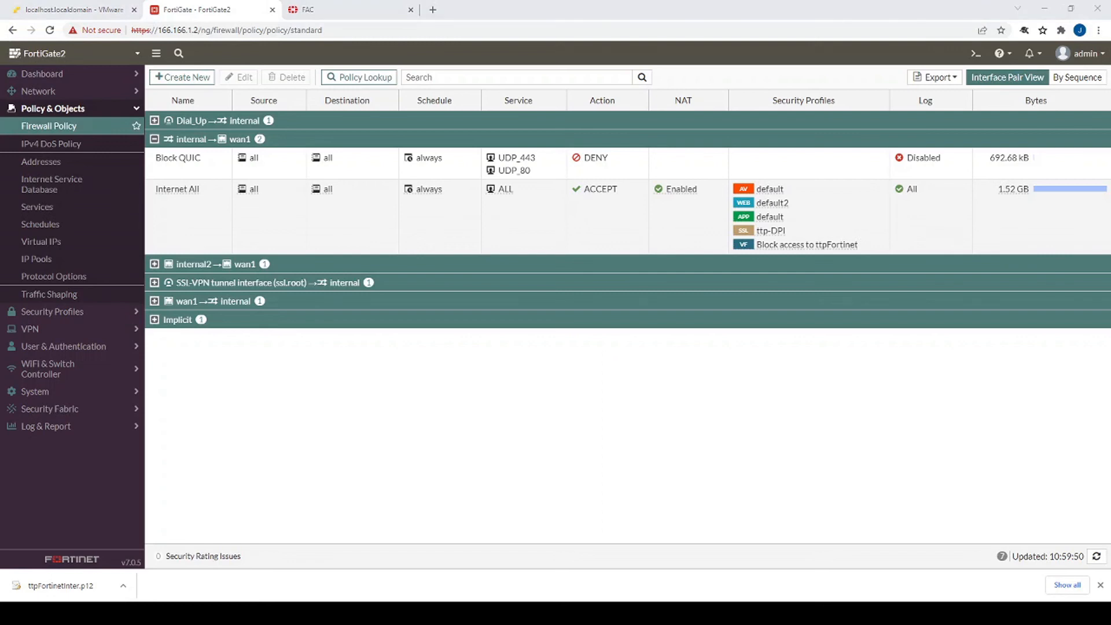
pyautogui.hotkey('alt', 'Tab')
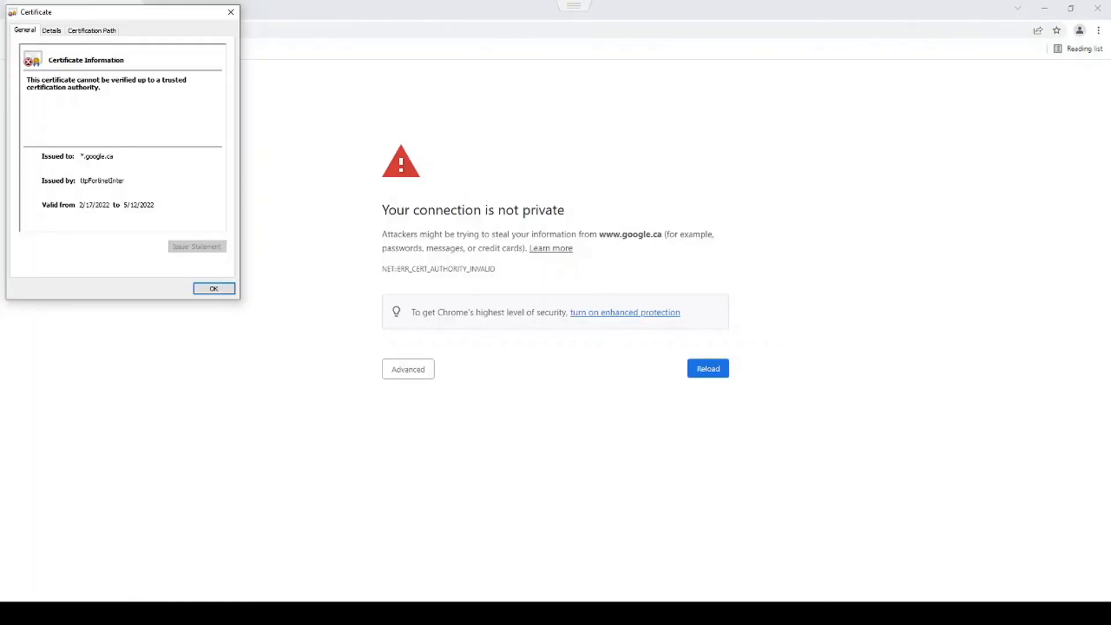
pyautogui.moveTo(122, 12); pyautogui.dragTo(122, 13)
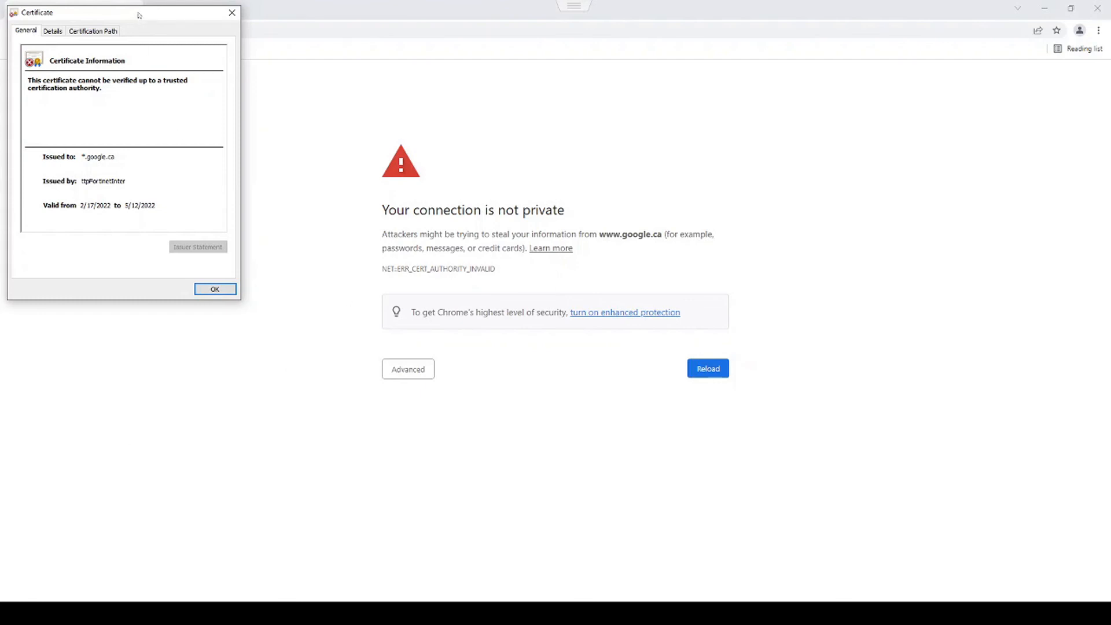
pyautogui.moveTo(139, 15); pyautogui.dragTo(150, 59)
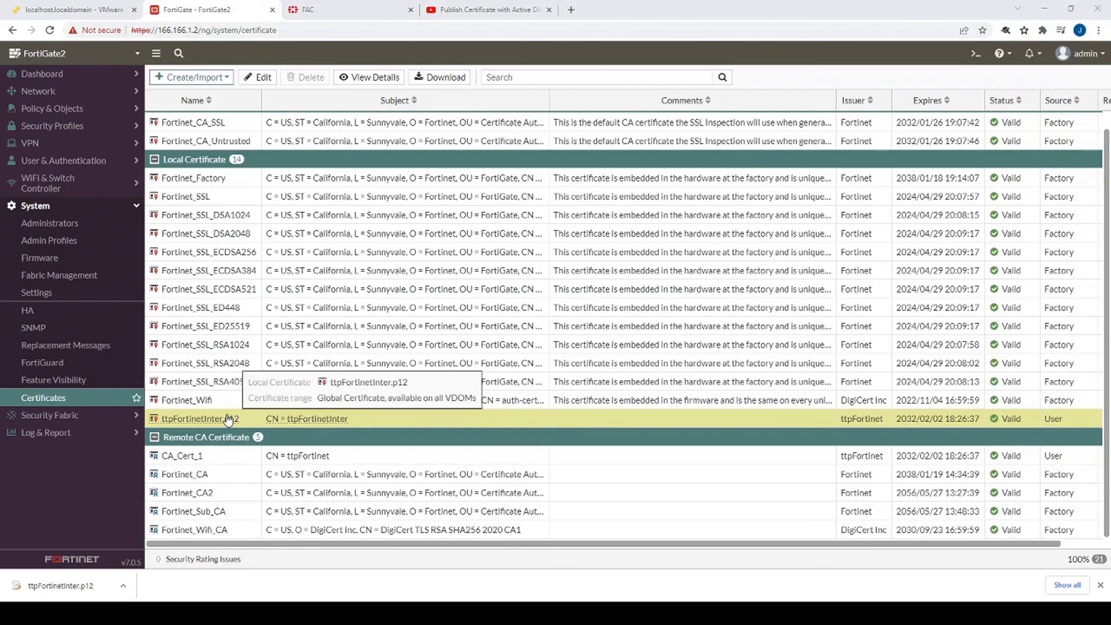
# - Download the ttpFortinetInter.p12 local certificate from the Certificates list to the desktop
pyautogui.rightClick(227, 418)
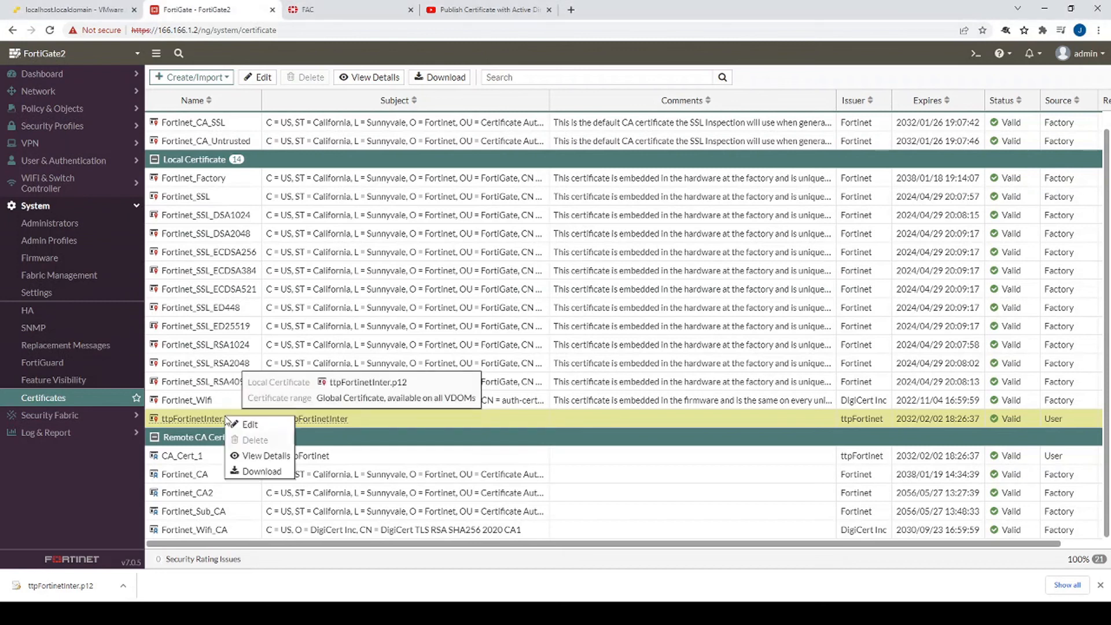
pyautogui.click(259, 471)
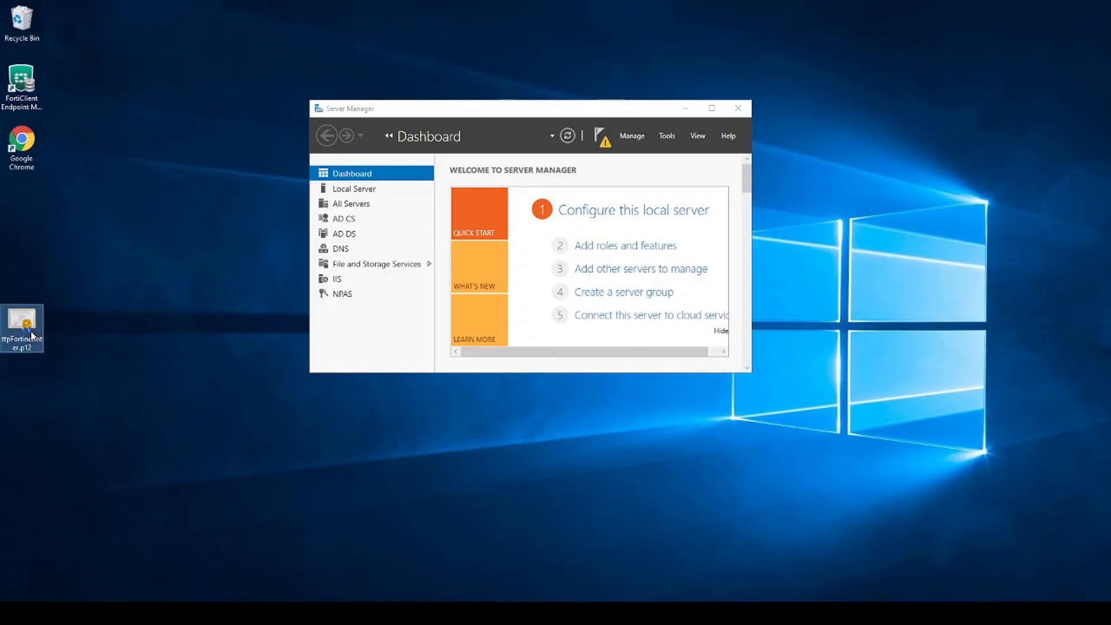
# - Open the downloaded intermediate certificate and view the details of its root ttpFortinet issuer
pyautogui.doubleClick(23, 339)
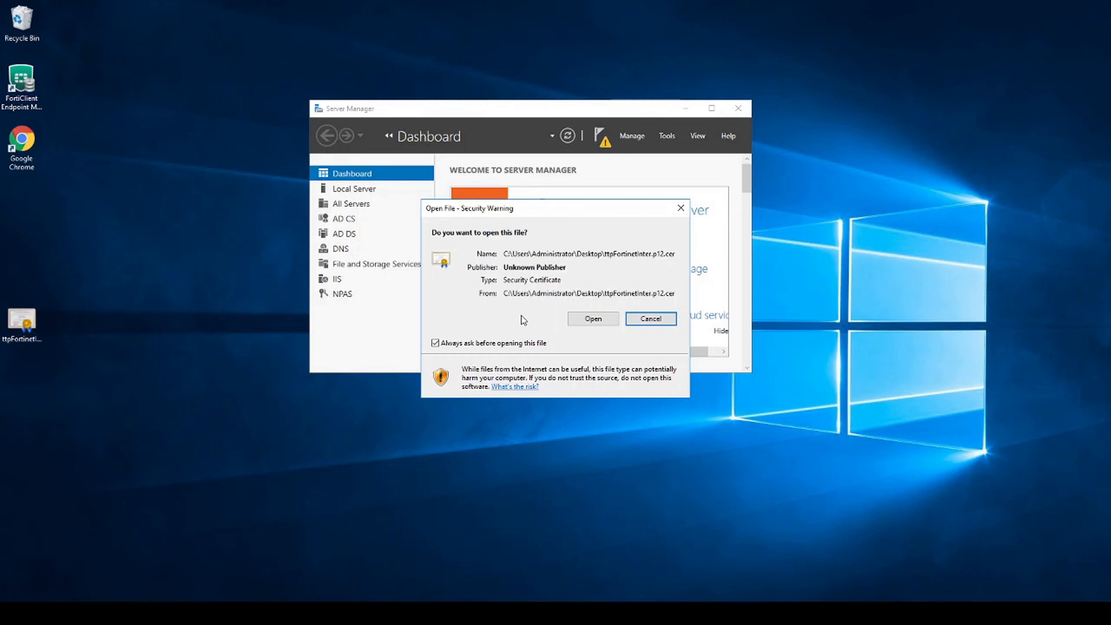
pyautogui.click(593, 319)
pyautogui.click(112, 37)
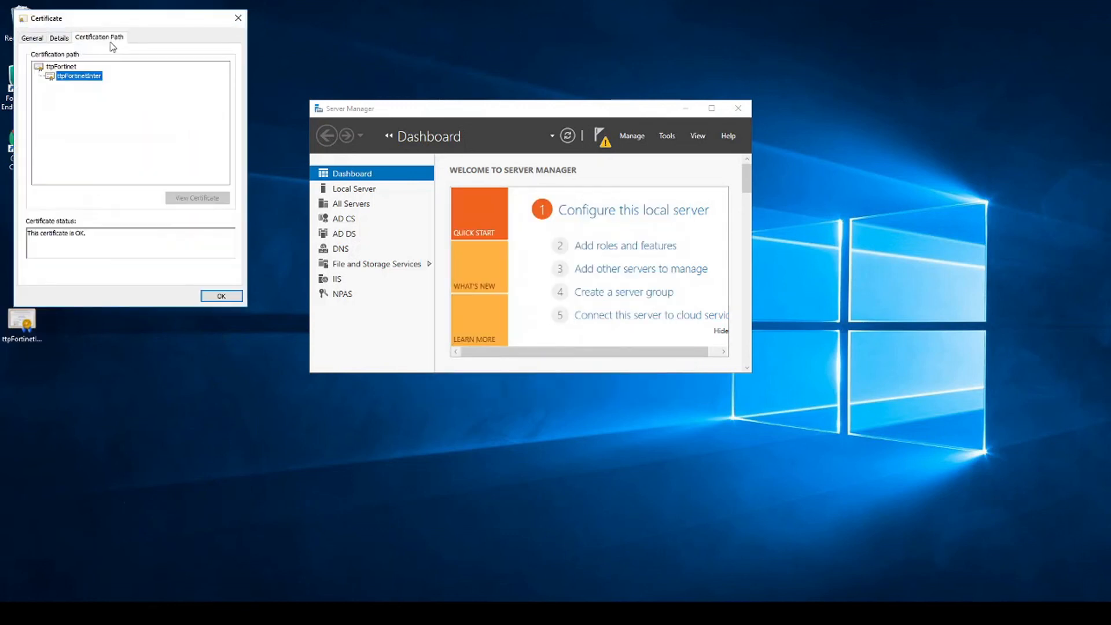
pyautogui.click(63, 67)
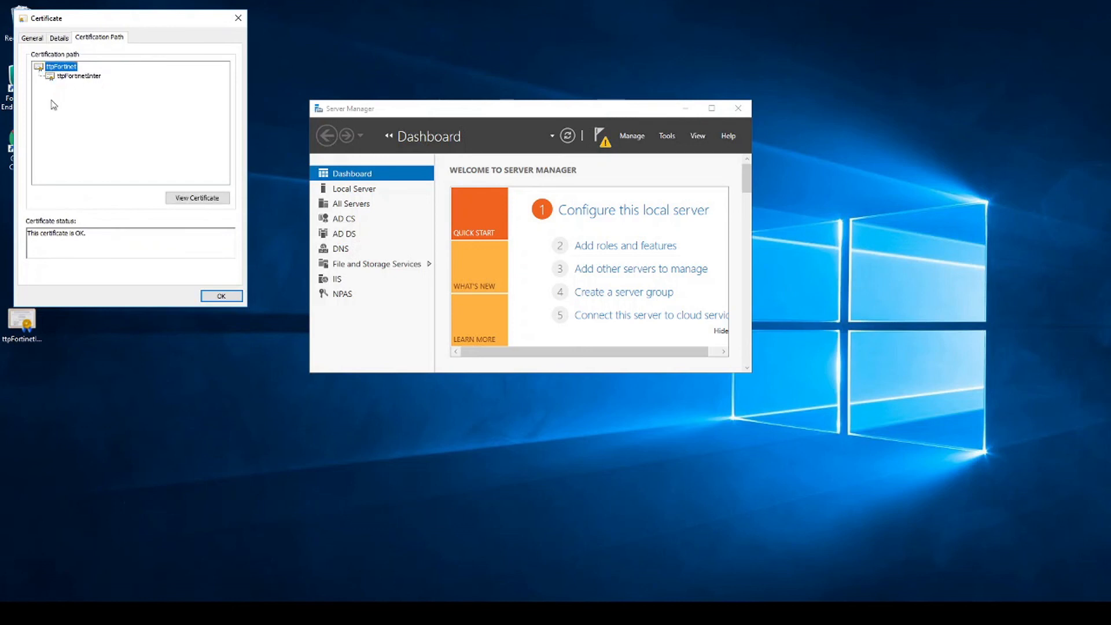
pyautogui.click(196, 198)
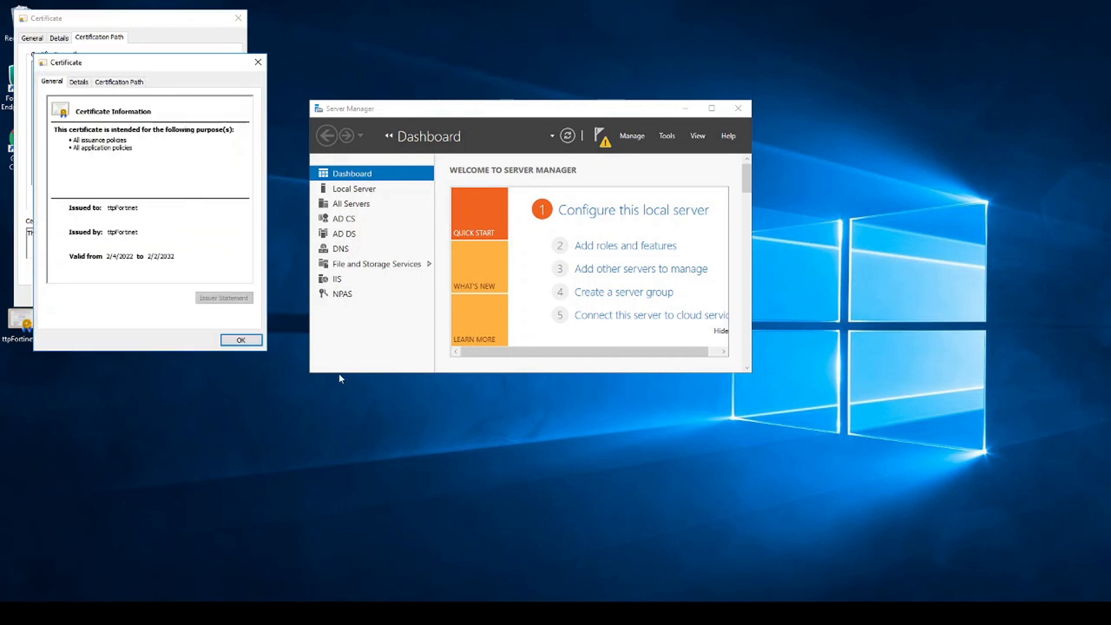
pyautogui.click(87, 82)
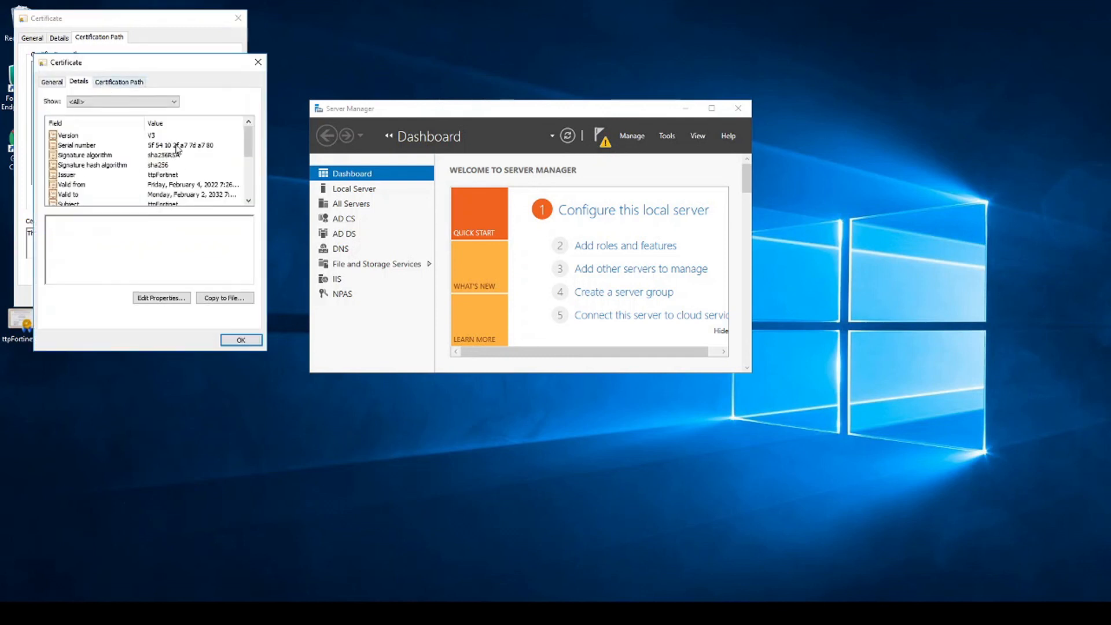
# - Export the ttpFortinet root certificate in DER format to the desktop as ttpFortinetCA
pyautogui.click(232, 298)
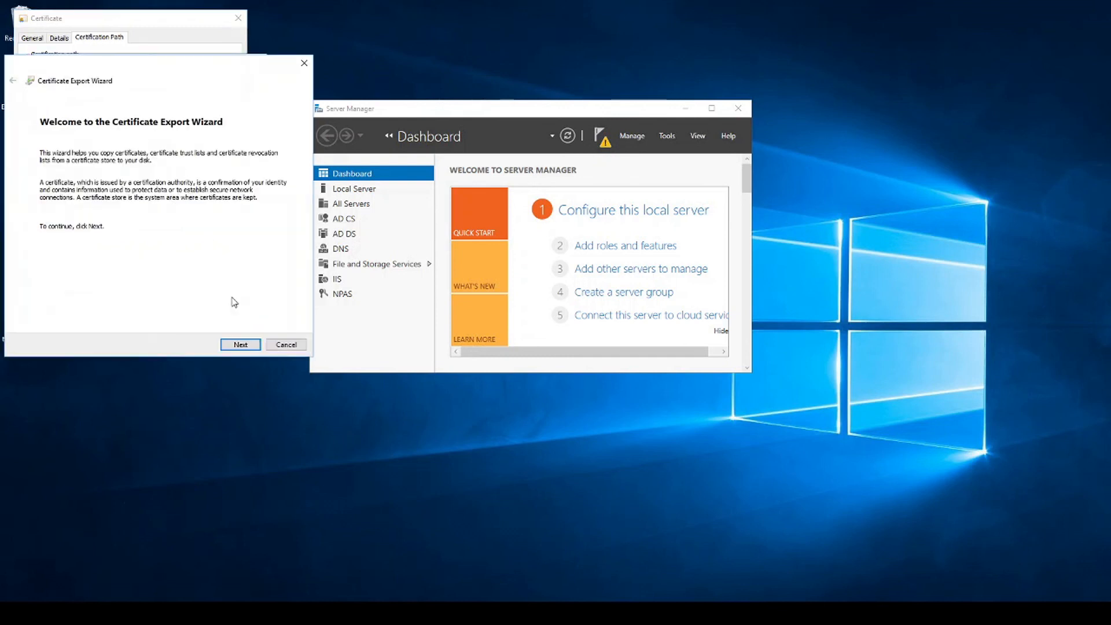
pyautogui.click(246, 345)
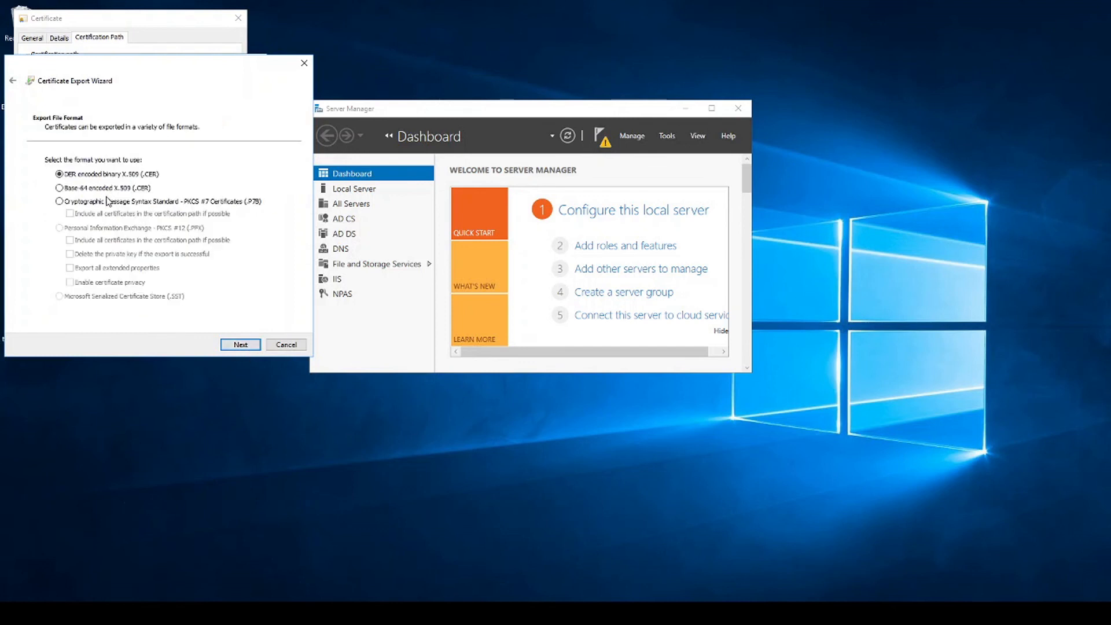
pyautogui.click(240, 345)
pyautogui.click(260, 172)
pyautogui.click(134, 152)
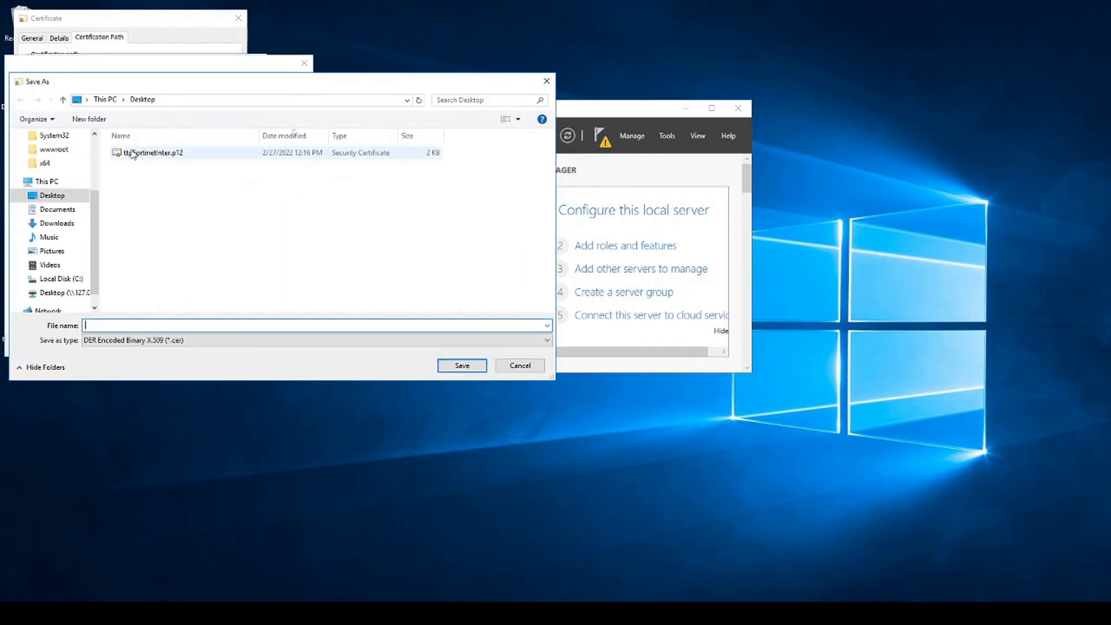
pyautogui.click(116, 326)
pyautogui.click(123, 326)
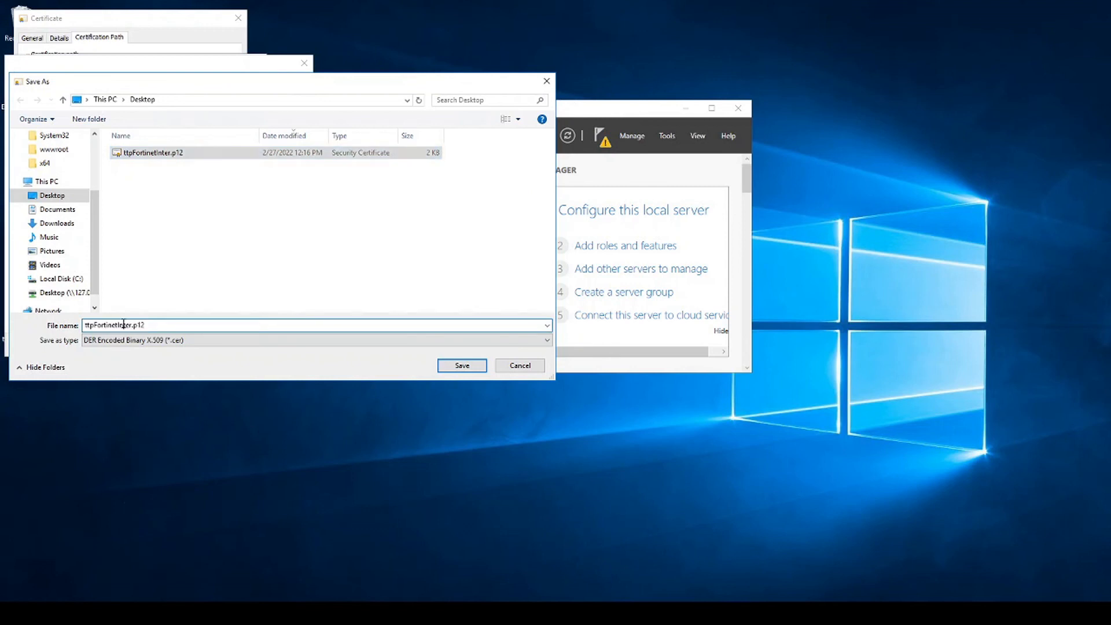
pyautogui.moveTo(119, 324); pyautogui.dragTo(156, 323)
pyautogui.write('CA')
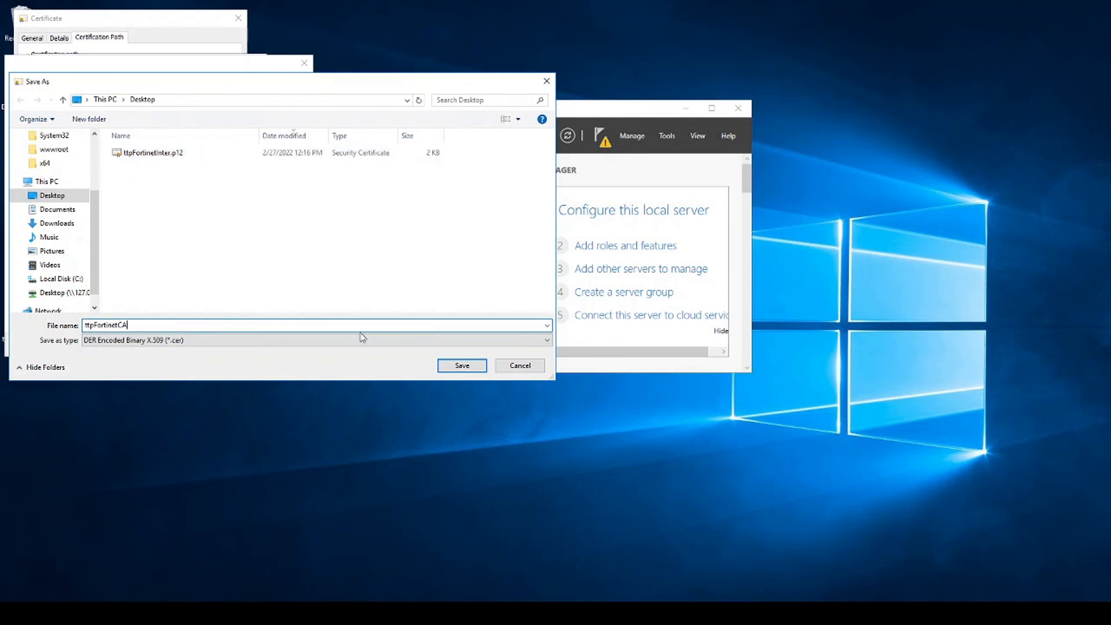
pyautogui.click(459, 366)
# - Finish the export wizard and close the certificate windows
pyautogui.click(243, 342)
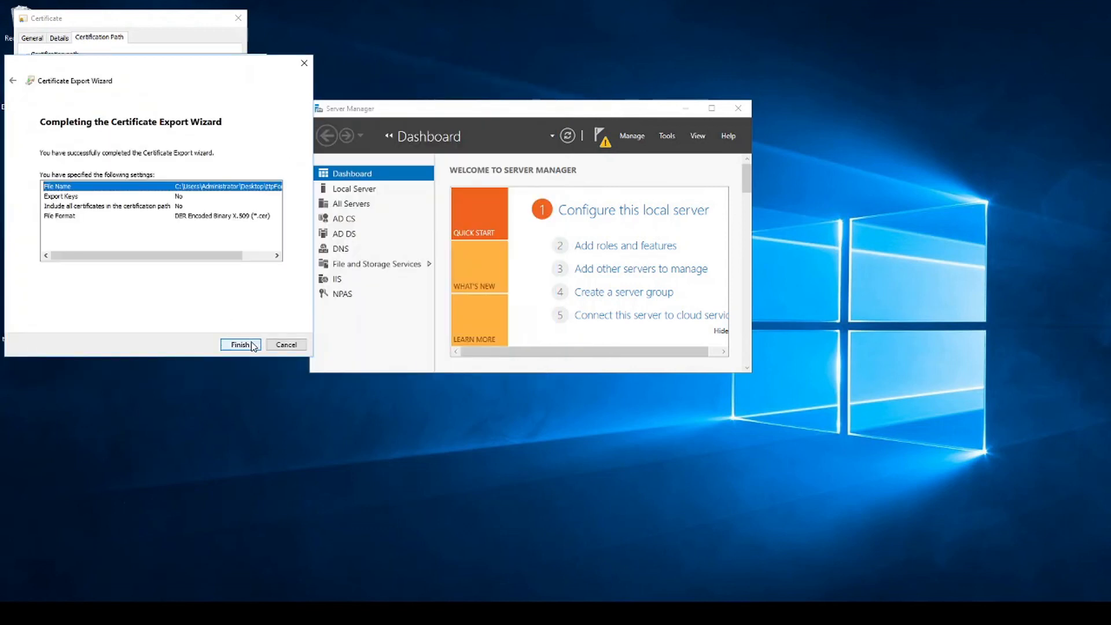
pyautogui.click(243, 344)
pyautogui.press('Return')
pyautogui.click(241, 341)
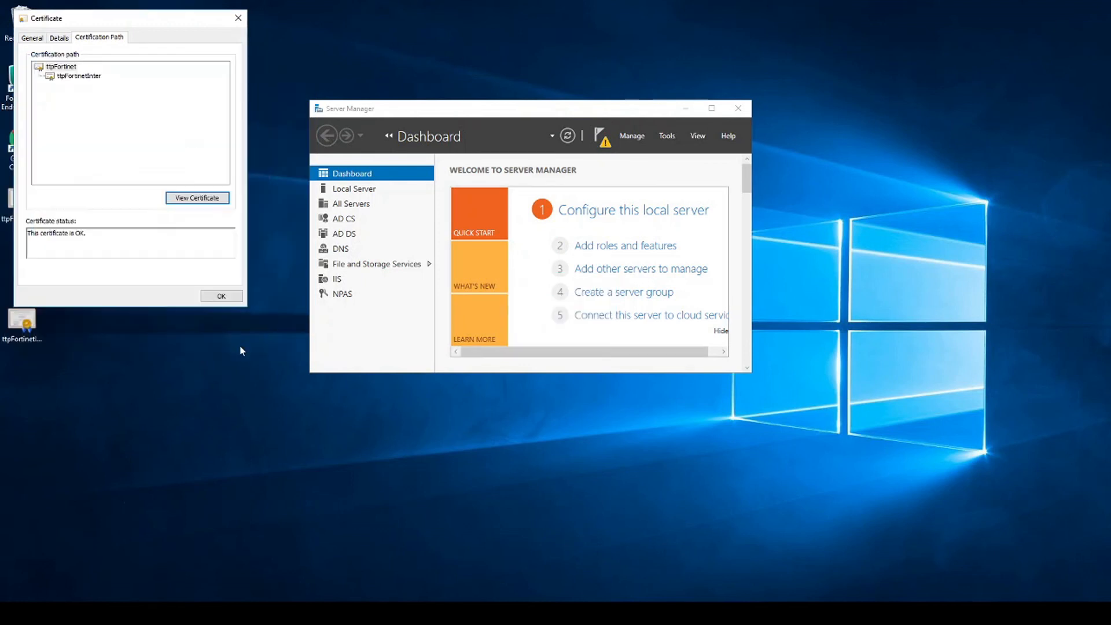
pyautogui.click(237, 297)
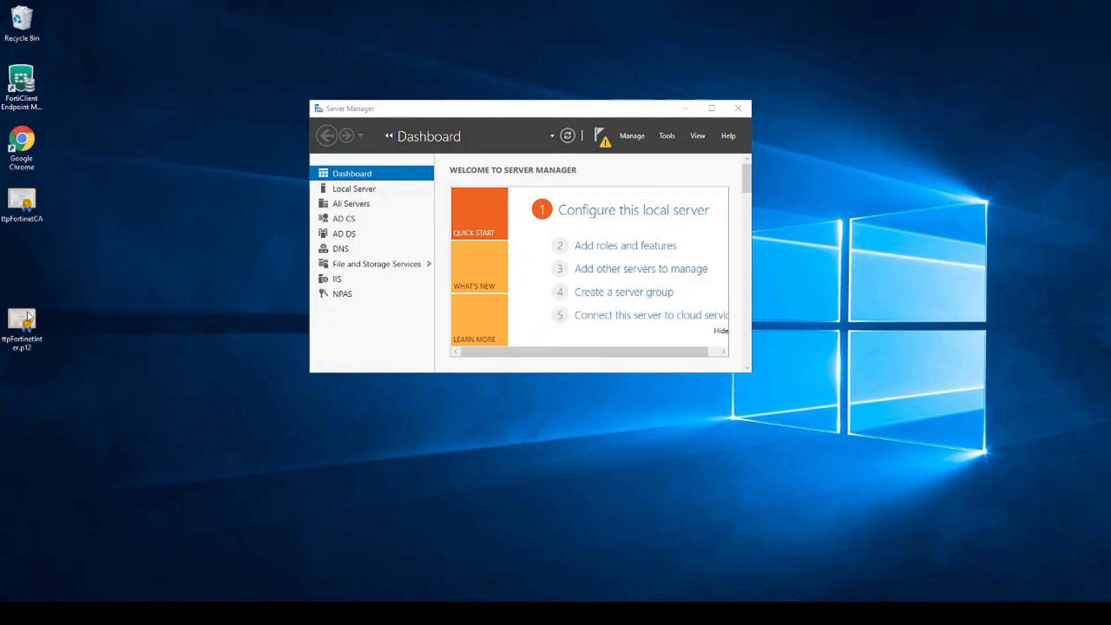
# - Arrange the ttpFortinetCA and ttpFortinetInter certificate files together on the desktop
pyautogui.moveTo(28, 212); pyautogui.dragTo(71, 273)
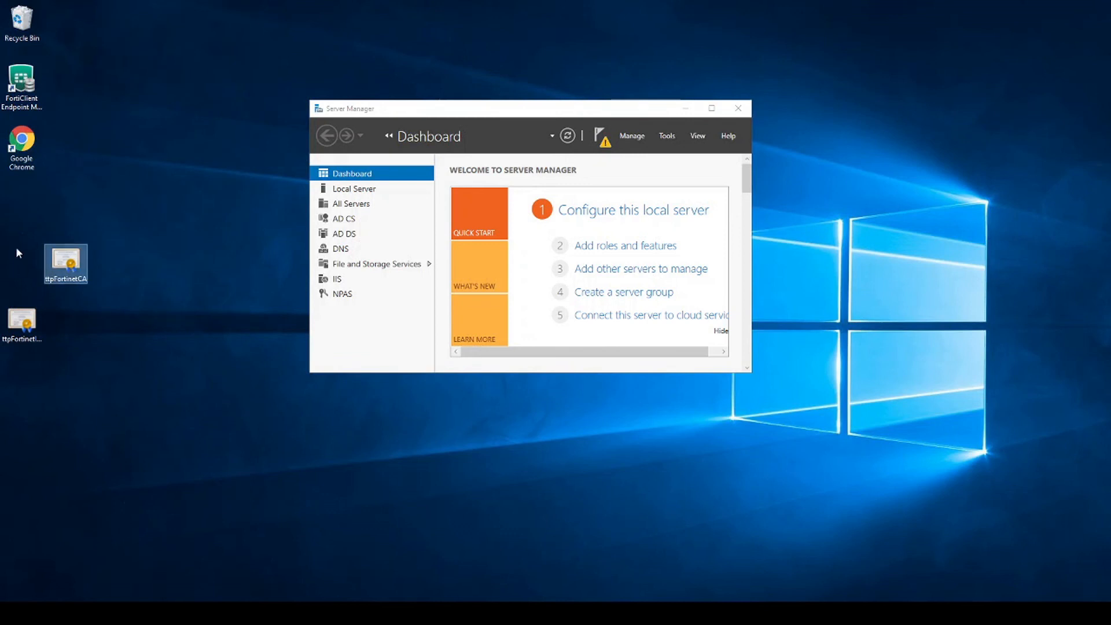
pyautogui.moveTo(22, 320); pyautogui.dragTo(67, 324)
pyautogui.moveTo(24, 227); pyautogui.dragTo(102, 370)
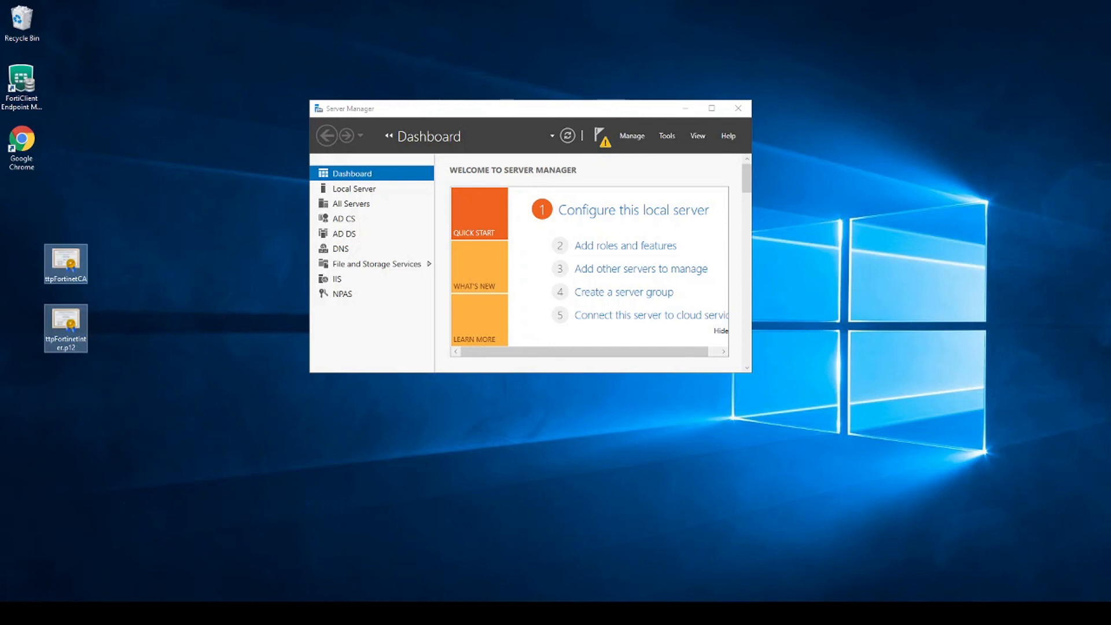
# - Launch Group Policy Management and edit the Default Domain Policy
pyautogui.hotkey('alt', 'Tab')
pyautogui.press('super')
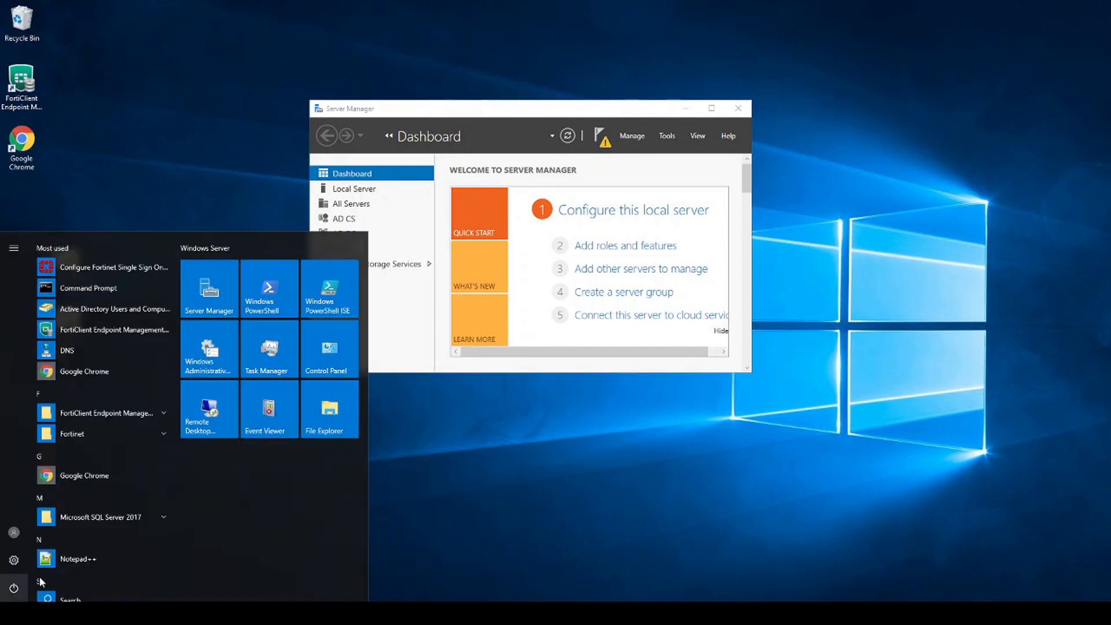
pyautogui.write('group')
pyautogui.press('Return')
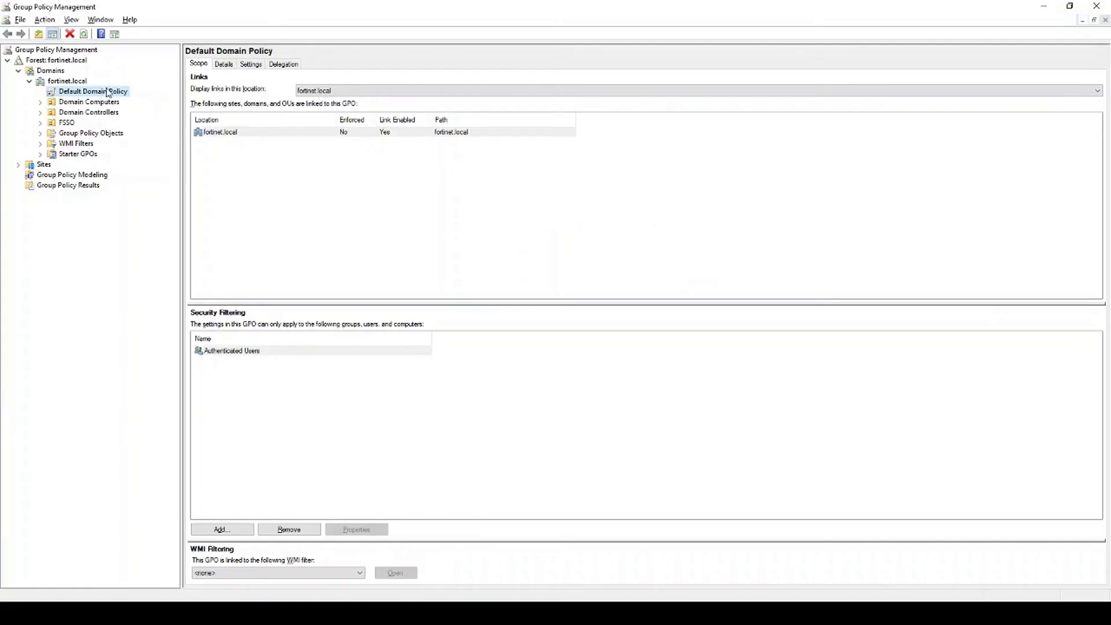
pyautogui.rightClick(107, 92)
pyautogui.click(122, 97)
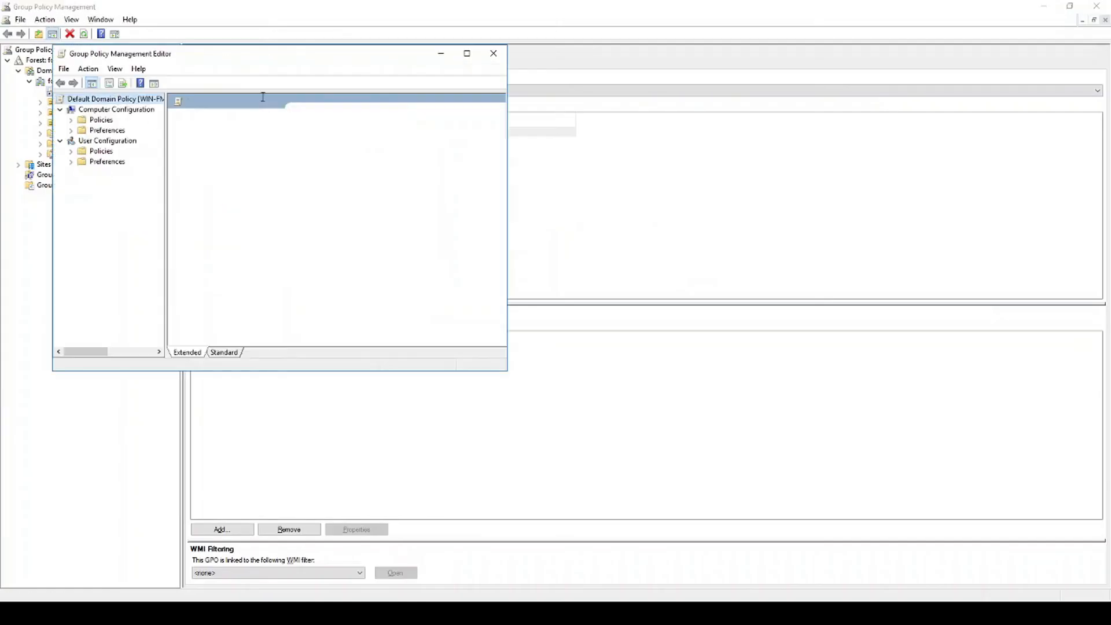
# - Go to Computer Configuration's Public Key Policies and open Trusted Root Certification Authorities
pyautogui.click(73, 122)
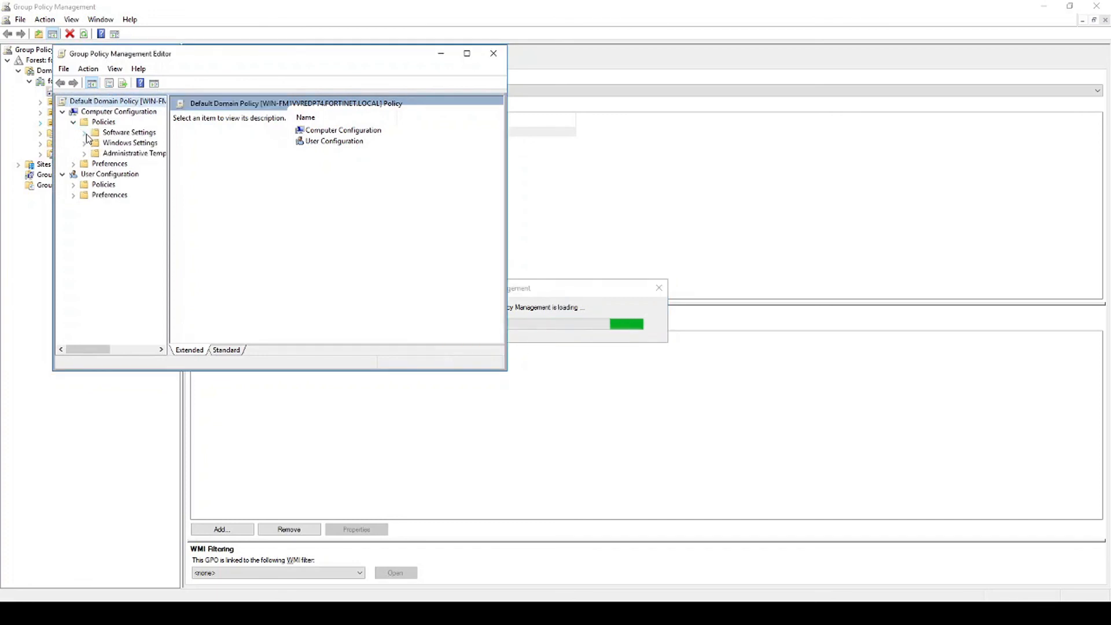
pyautogui.click(84, 144)
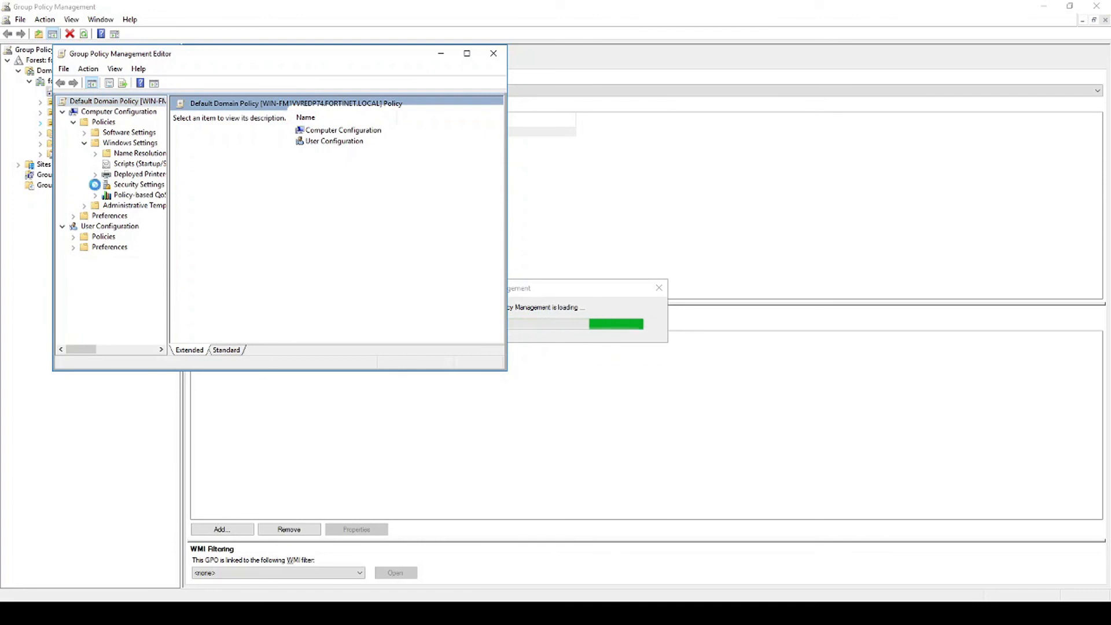
pyautogui.click(95, 184)
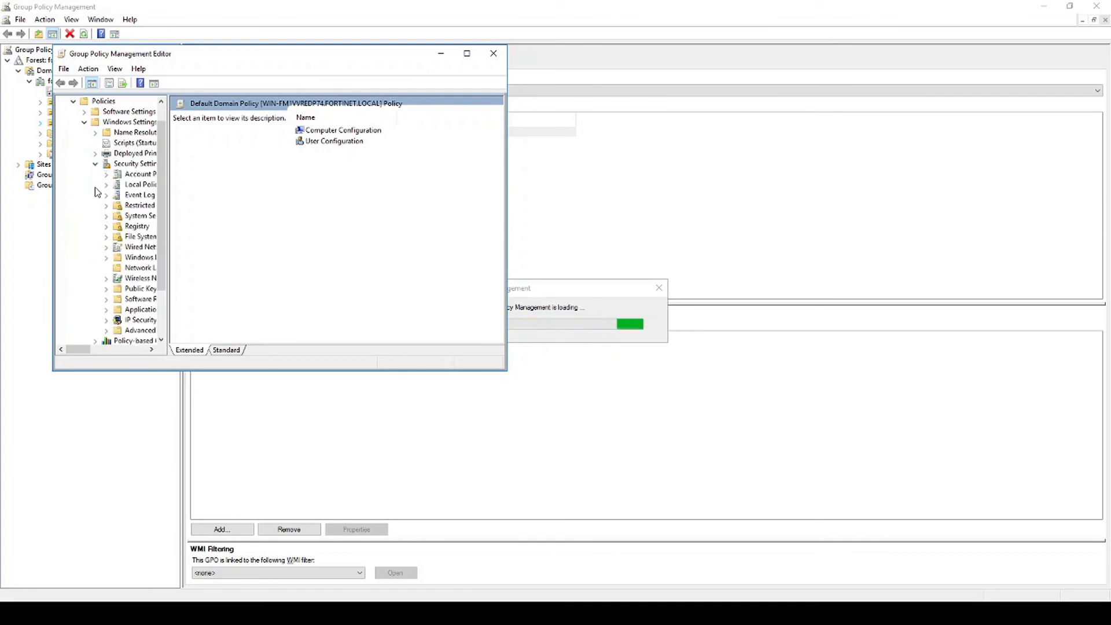
pyautogui.click(137, 288)
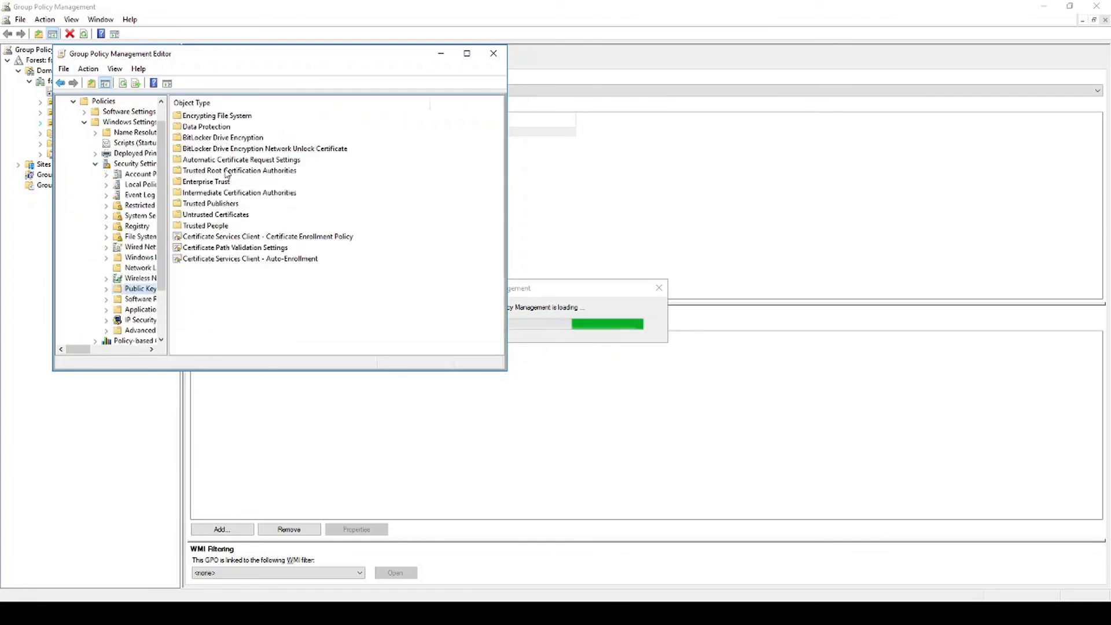
pyautogui.doubleClick(230, 171)
# - Import ttpFortinetCA.cer into the policy's Trusted Root Certification Authorities store
pyautogui.rightClick(230, 176)
pyautogui.click(249, 179)
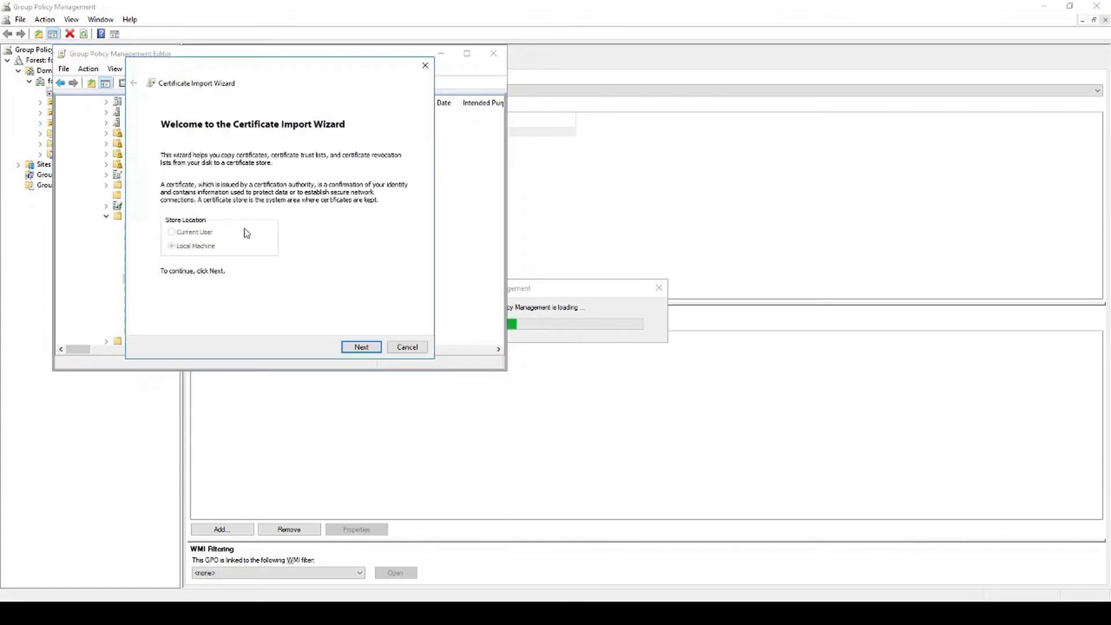
pyautogui.click(362, 347)
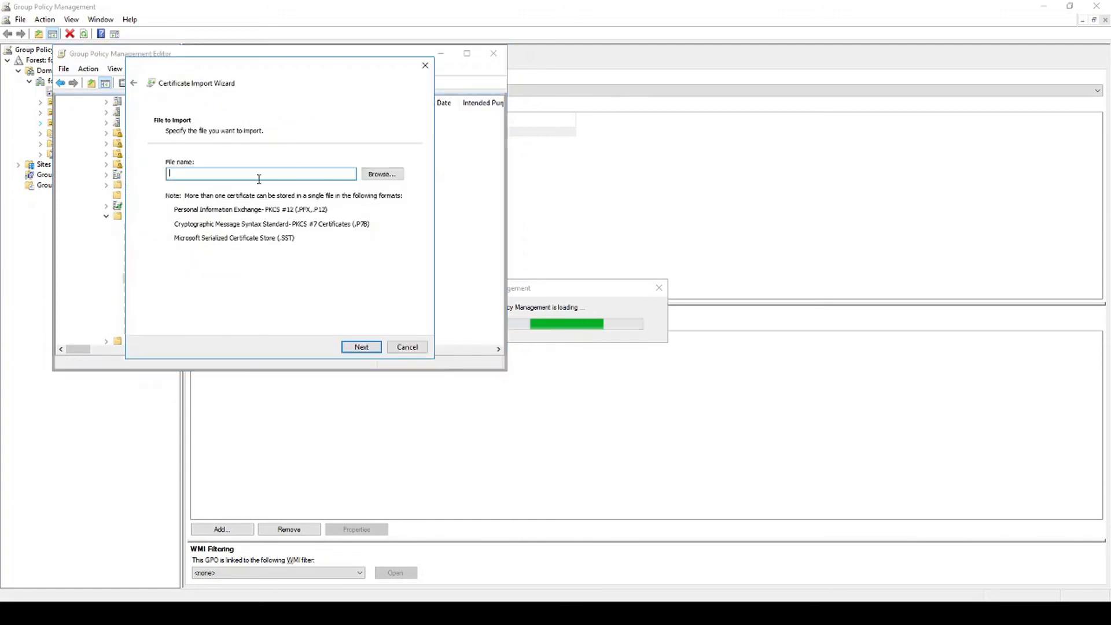
pyautogui.click(384, 179)
pyautogui.click(150, 81)
pyautogui.click(156, 92)
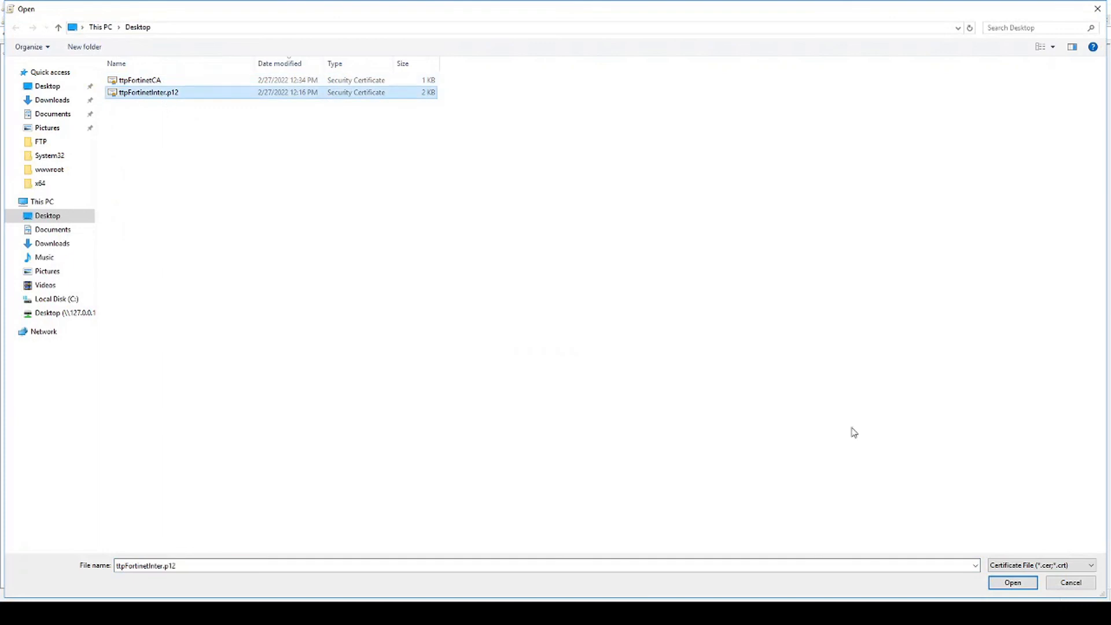
pyautogui.doubleClick(225, 94)
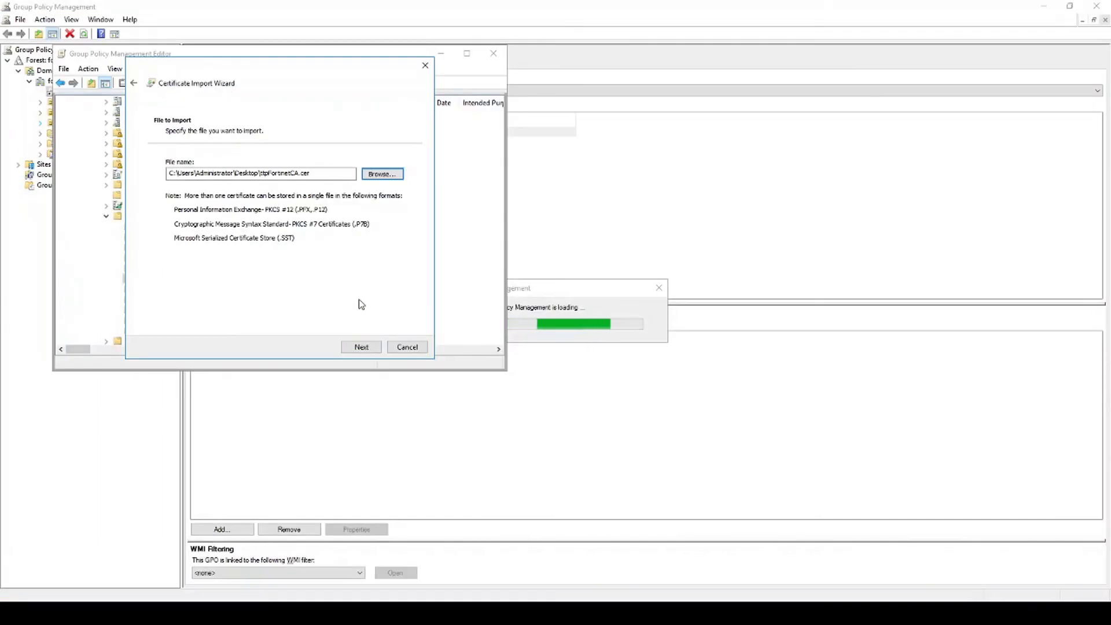
pyautogui.click(360, 347)
pyautogui.click(360, 348)
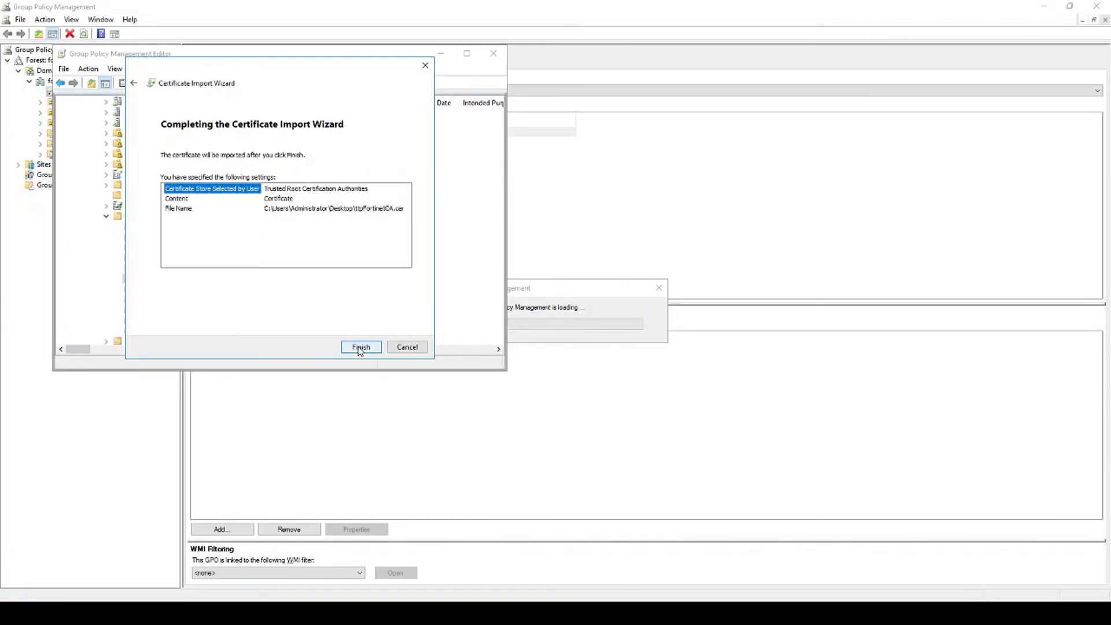
pyautogui.click(360, 347)
pyautogui.click(584, 350)
pyautogui.rightClick(367, 218)
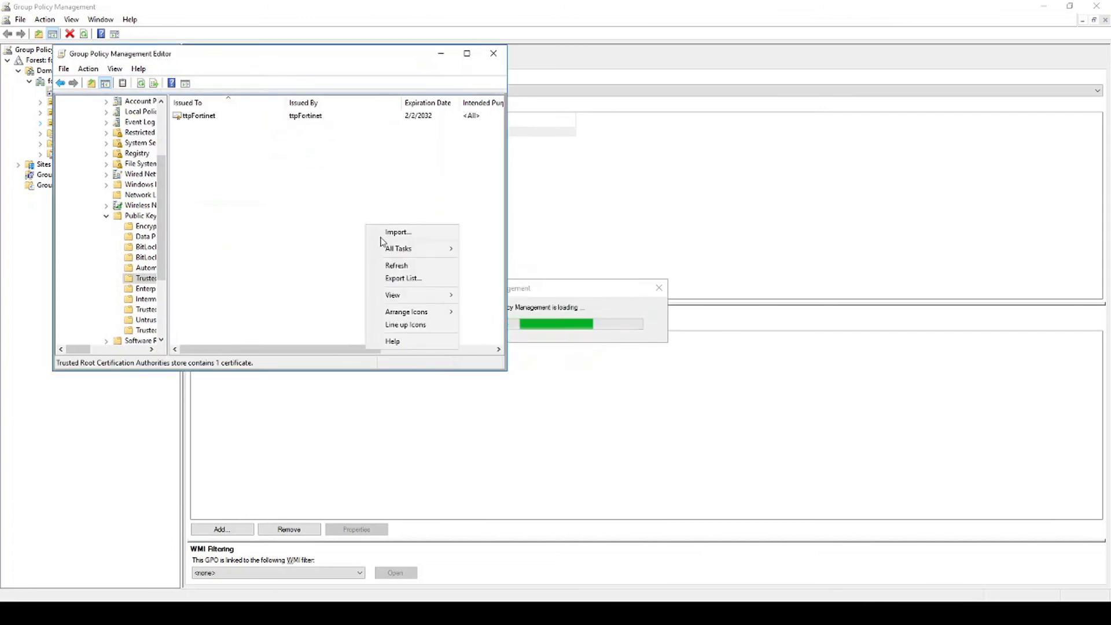
# - Import ttpFortinetInter.p12 into the same Trusted Root Certification Authorities store
pyautogui.click(384, 231)
pyautogui.click(363, 347)
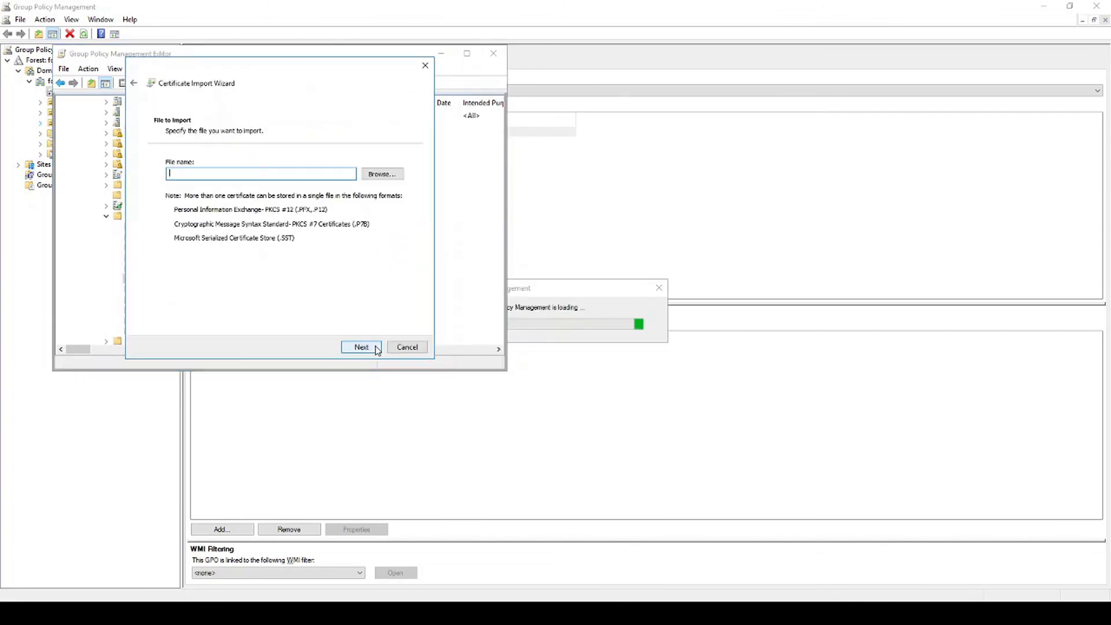
pyautogui.click(382, 174)
pyautogui.doubleClick(198, 92)
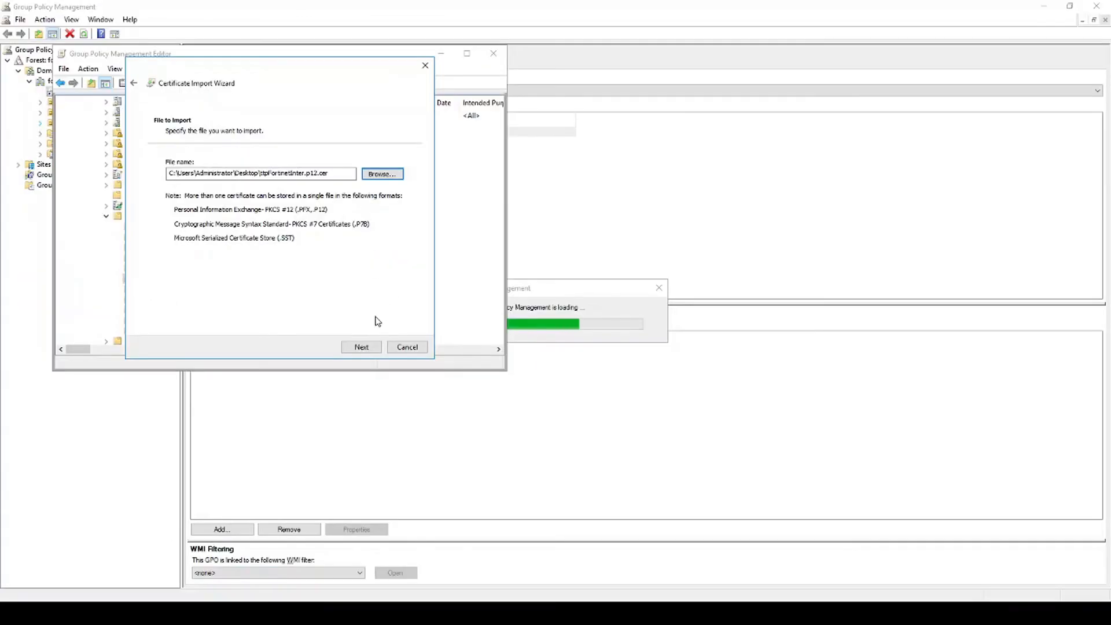
pyautogui.click(361, 347)
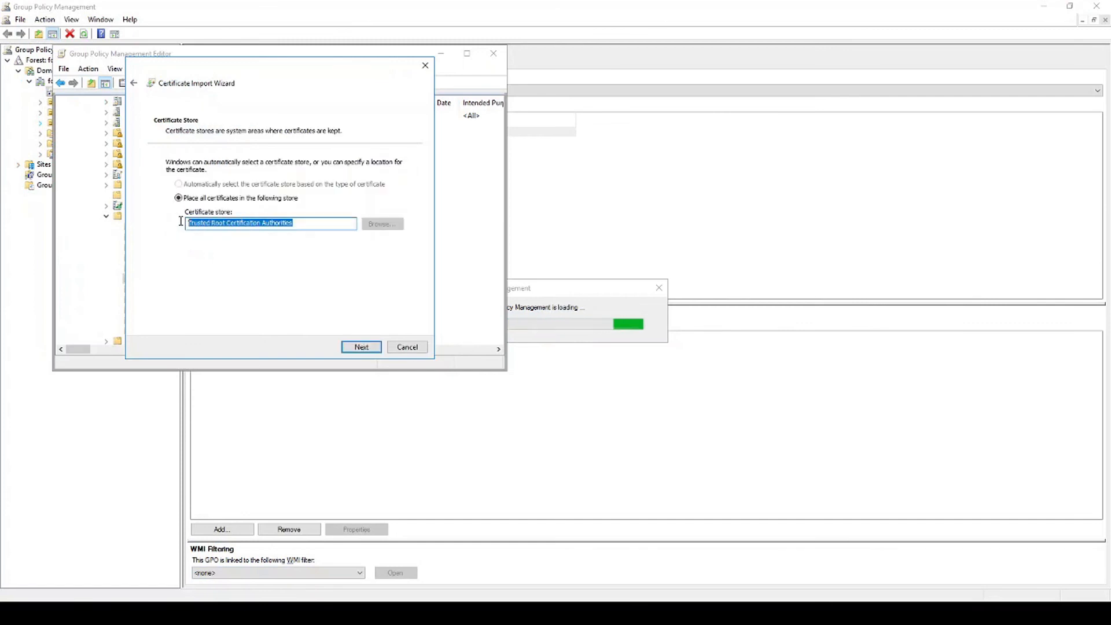
pyautogui.click(357, 349)
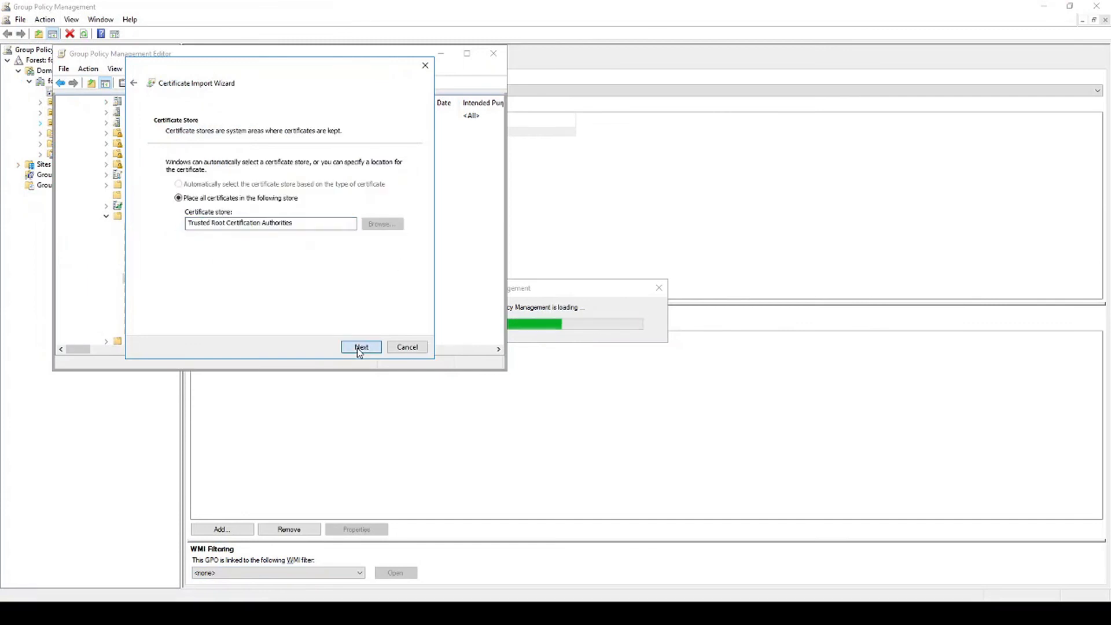
pyautogui.click(357, 348)
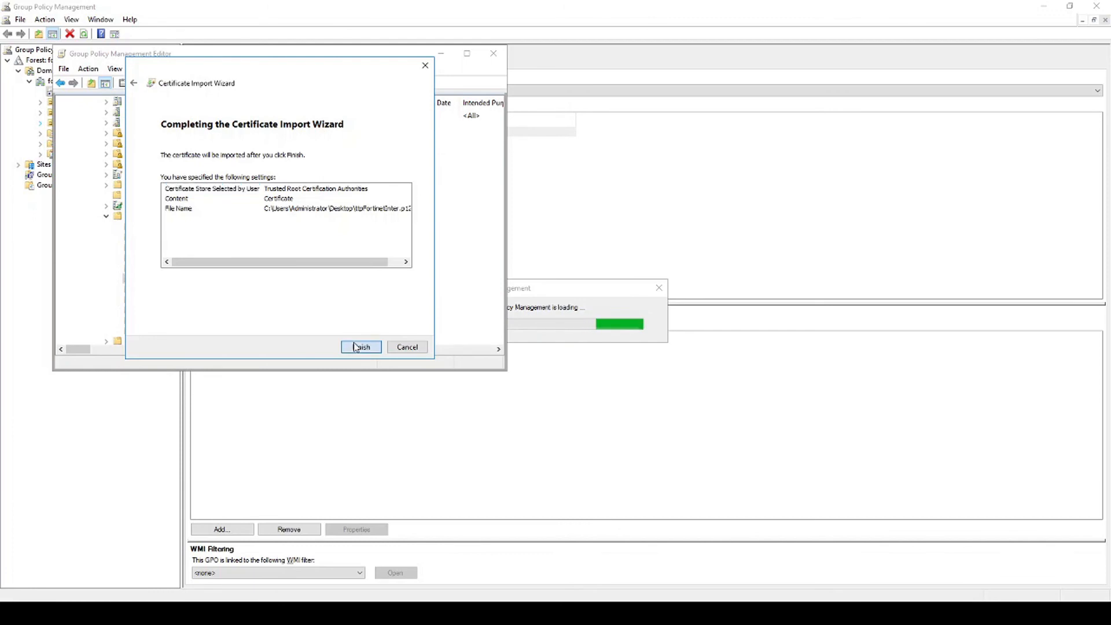
pyautogui.click(359, 346)
pyautogui.click(593, 350)
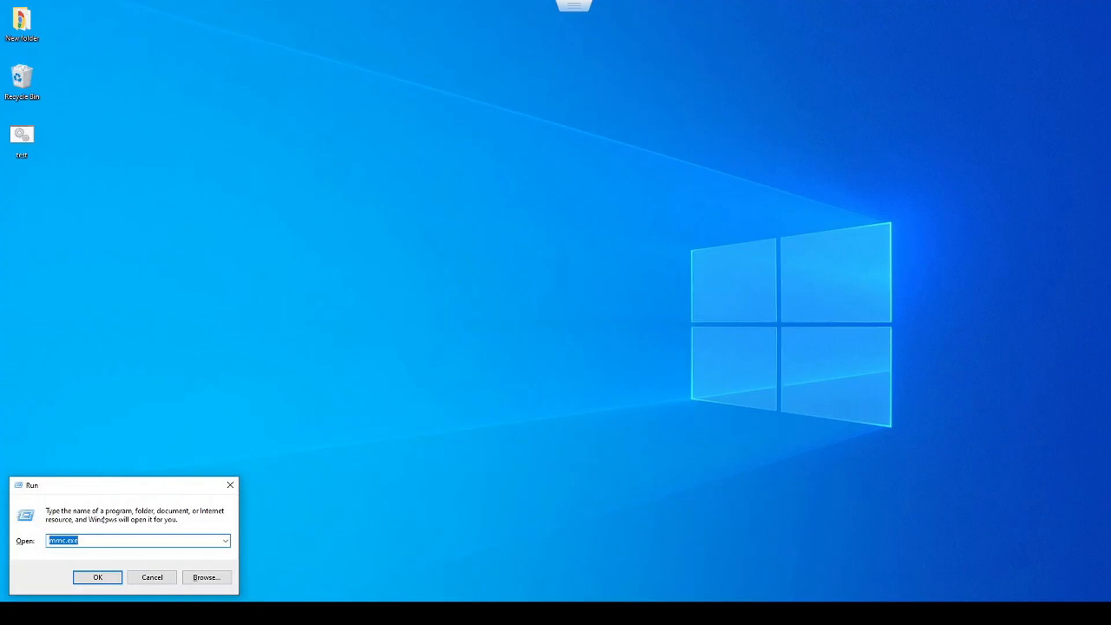
# - Run mmc.exe elevated and add the Certificates snap-in for the local computer account
pyautogui.click(97, 576)
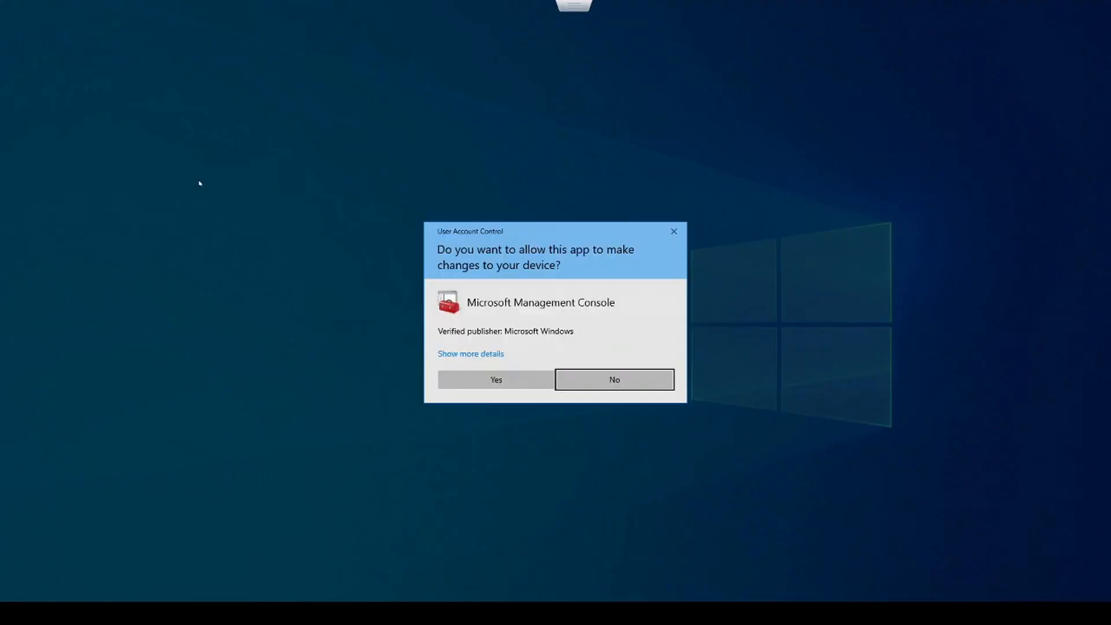
pyautogui.click(483, 379)
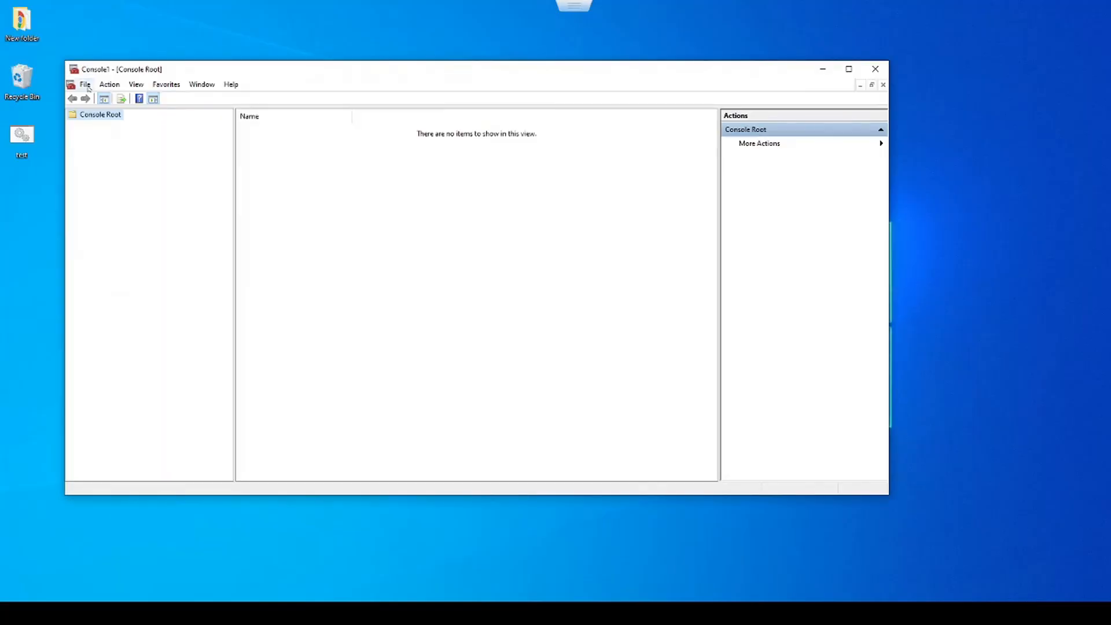
pyautogui.click(89, 87)
pyautogui.moveTo(86, 86)
pyautogui.click(110, 155)
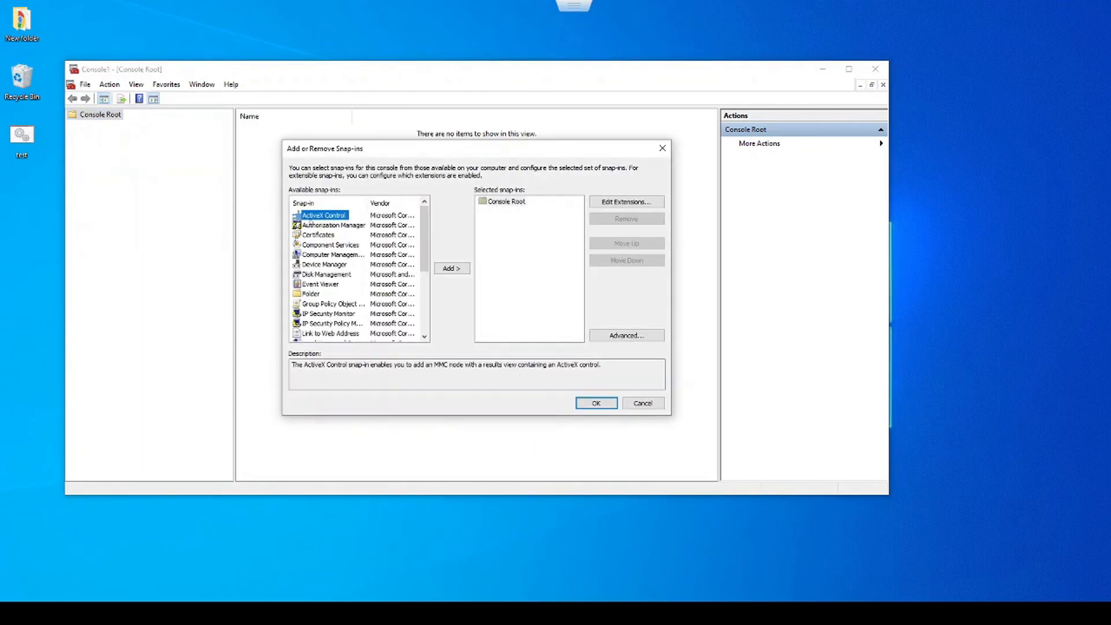
pyautogui.click(323, 236)
pyautogui.doubleClick(323, 235)
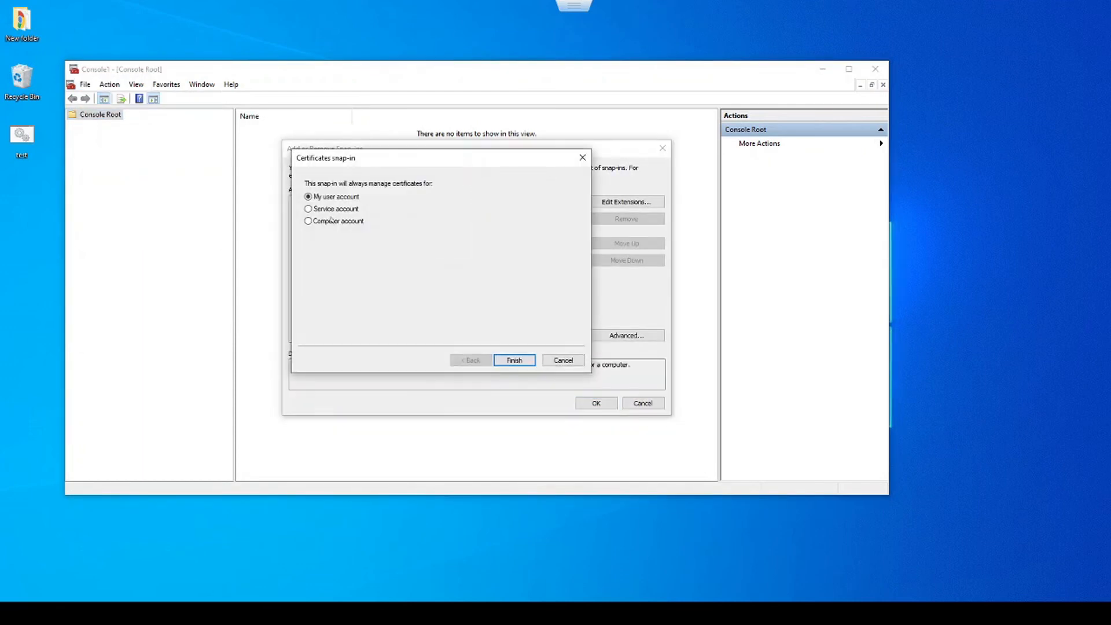
pyautogui.click(335, 221)
pyautogui.click(514, 360)
pyautogui.click(514, 360)
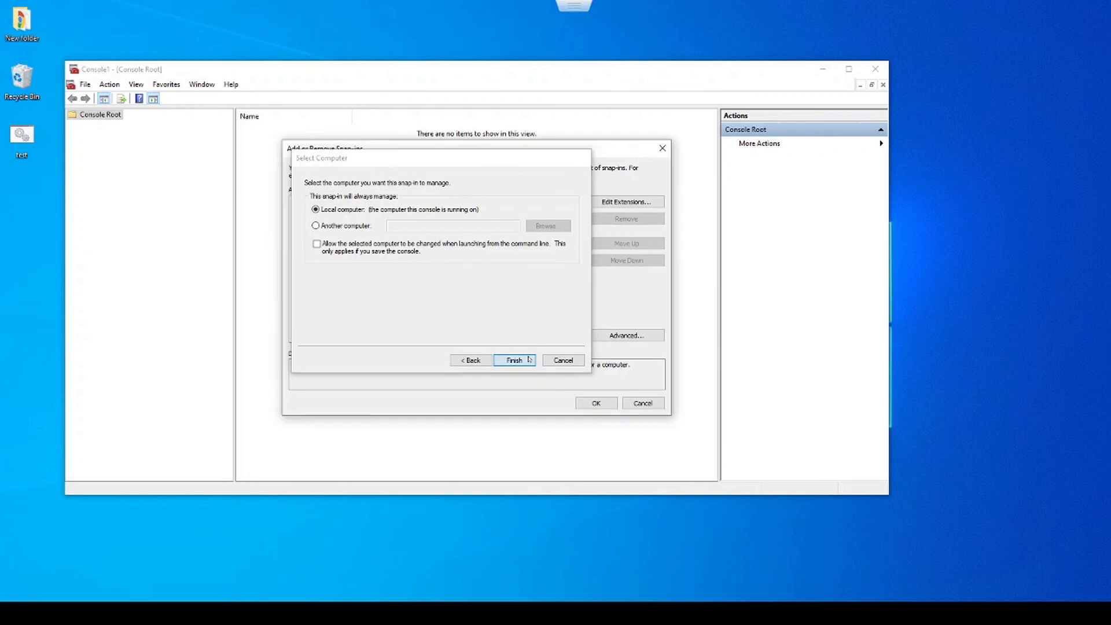
pyautogui.click(596, 403)
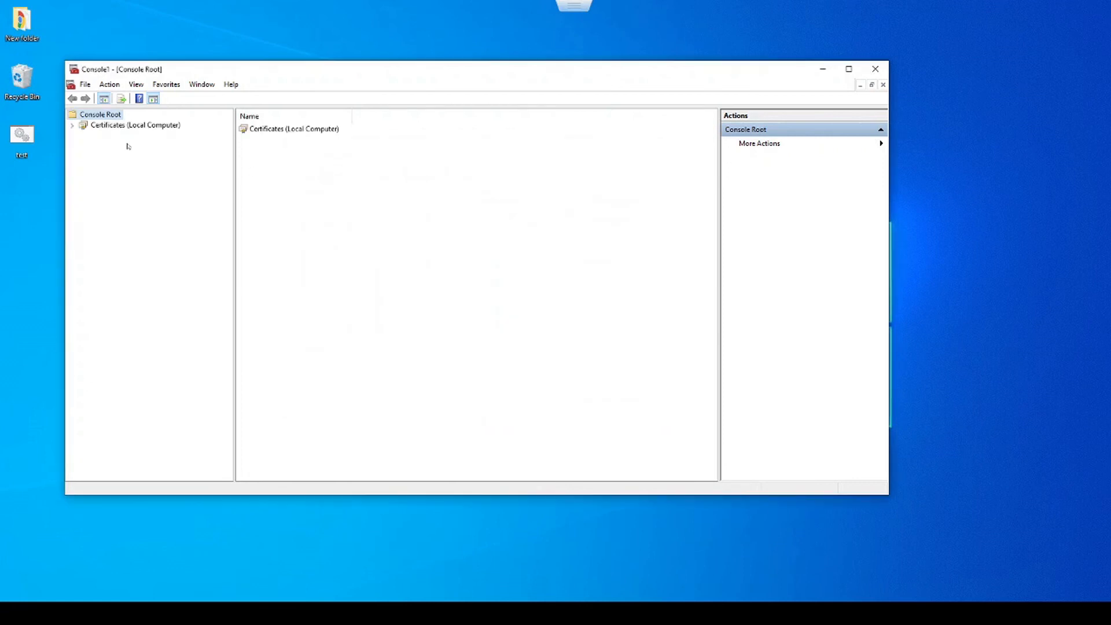
# - List Trusted Root Certification Authorities certificates and check the ttpFortinet and ttpFortinetInter entries
pyautogui.click(72, 125)
pyautogui.doubleClick(119, 147)
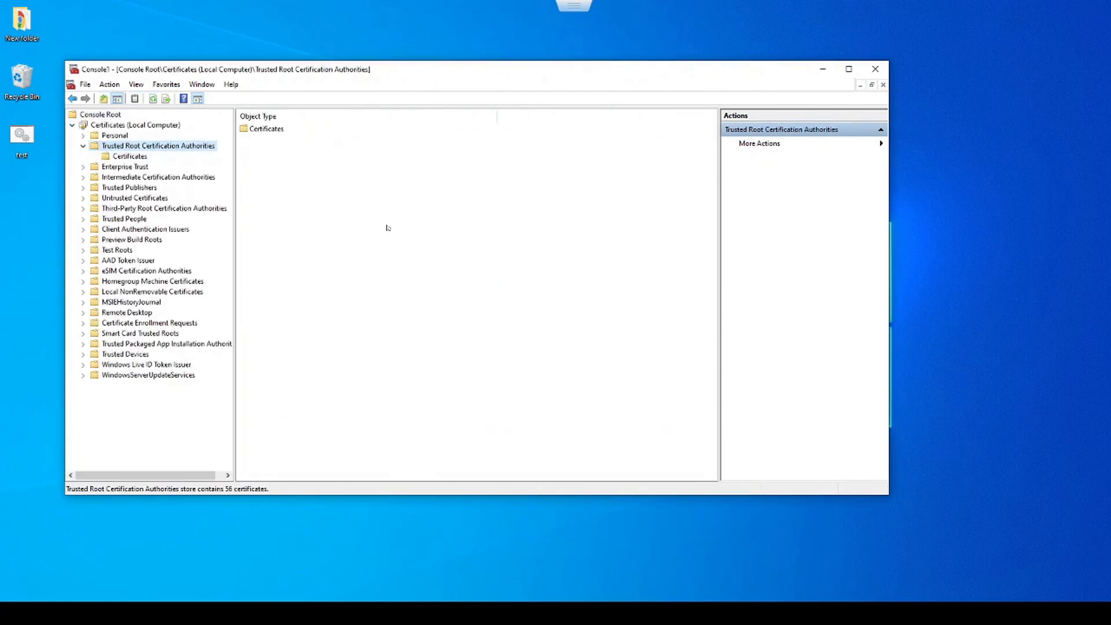
pyautogui.click(256, 130)
pyautogui.doubleClick(256, 130)
pyautogui.scroll(-8, 272, 376)
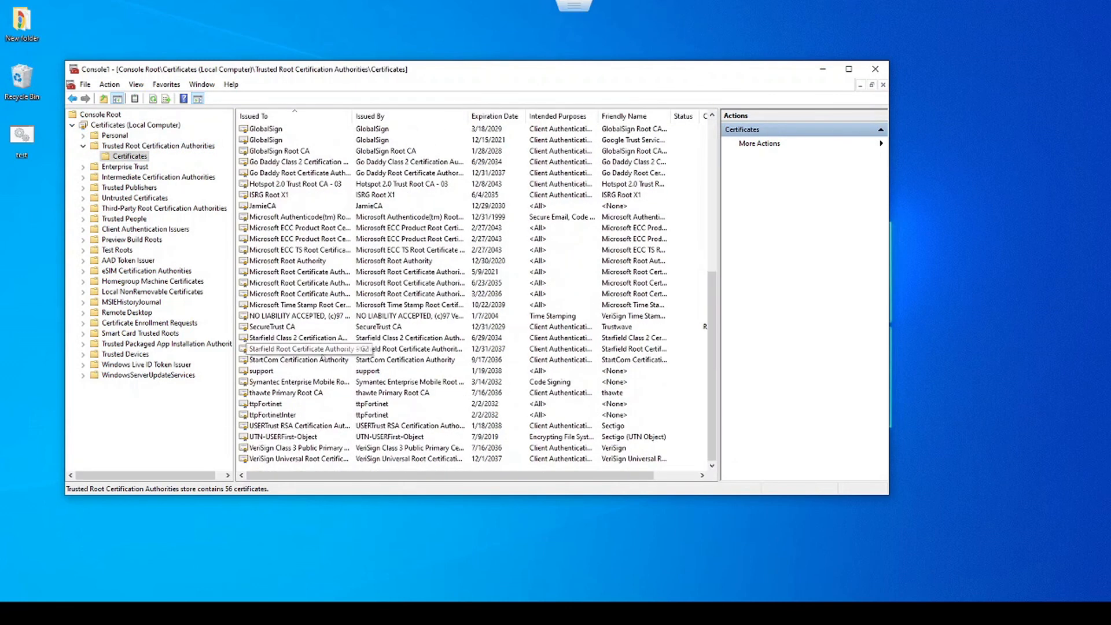
pyautogui.click(272, 404)
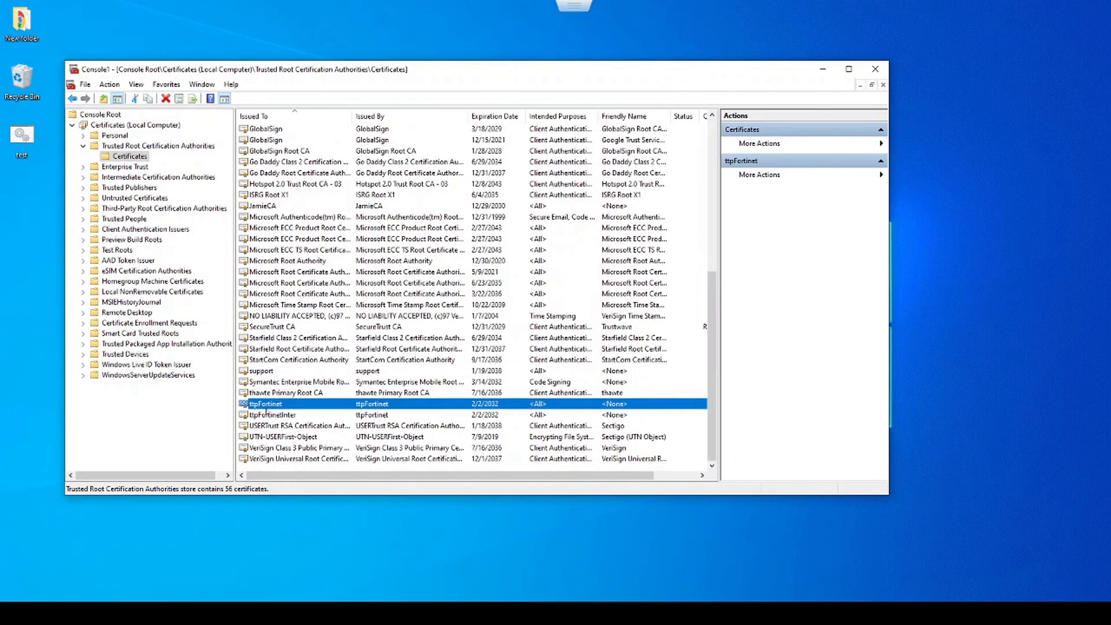
pyautogui.click(265, 414)
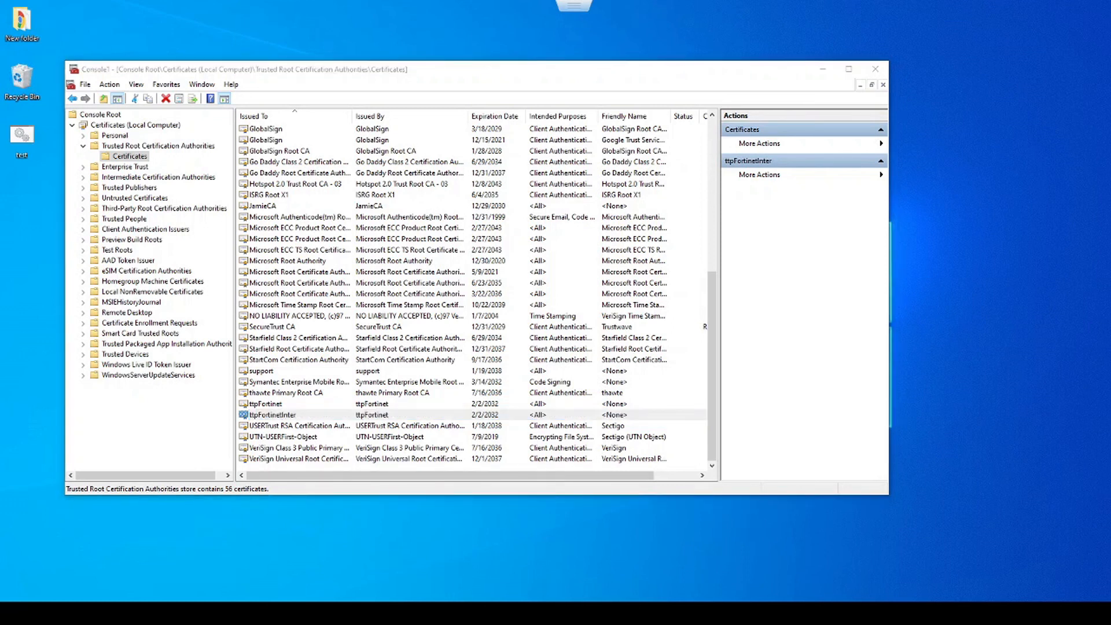
pyautogui.write('g')
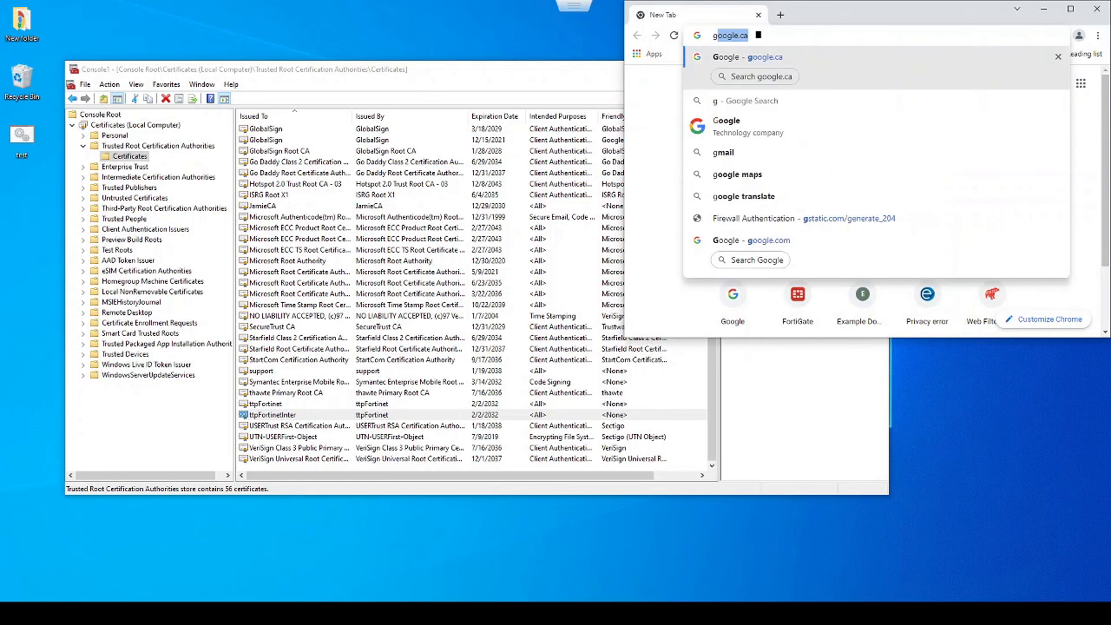
pyautogui.write('oogle.com')
pyautogui.press('Return')
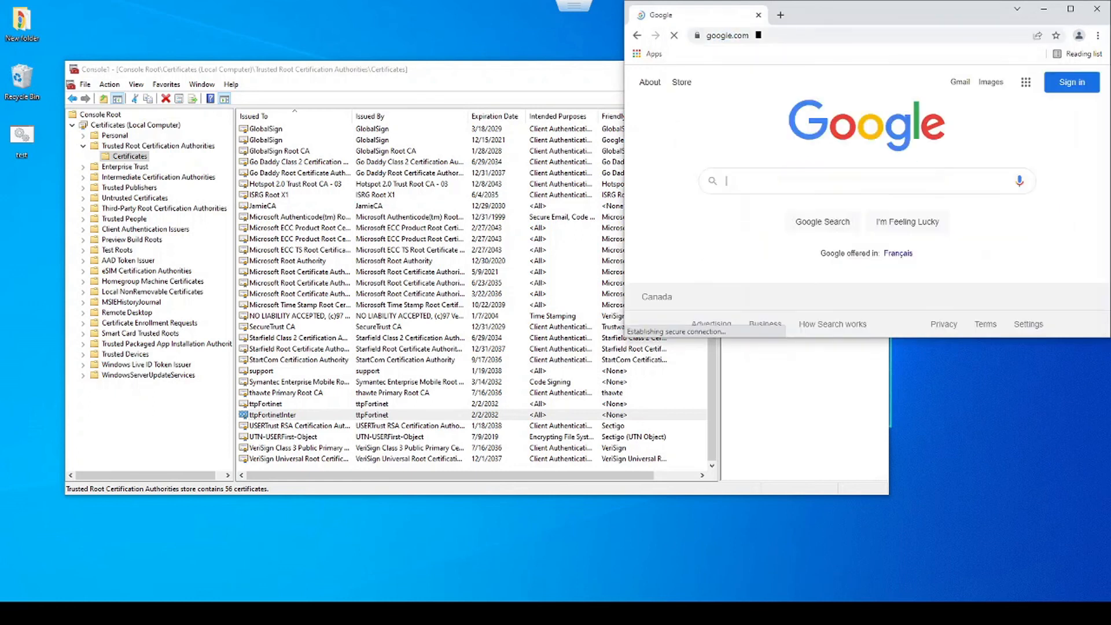
pyautogui.click(698, 36)
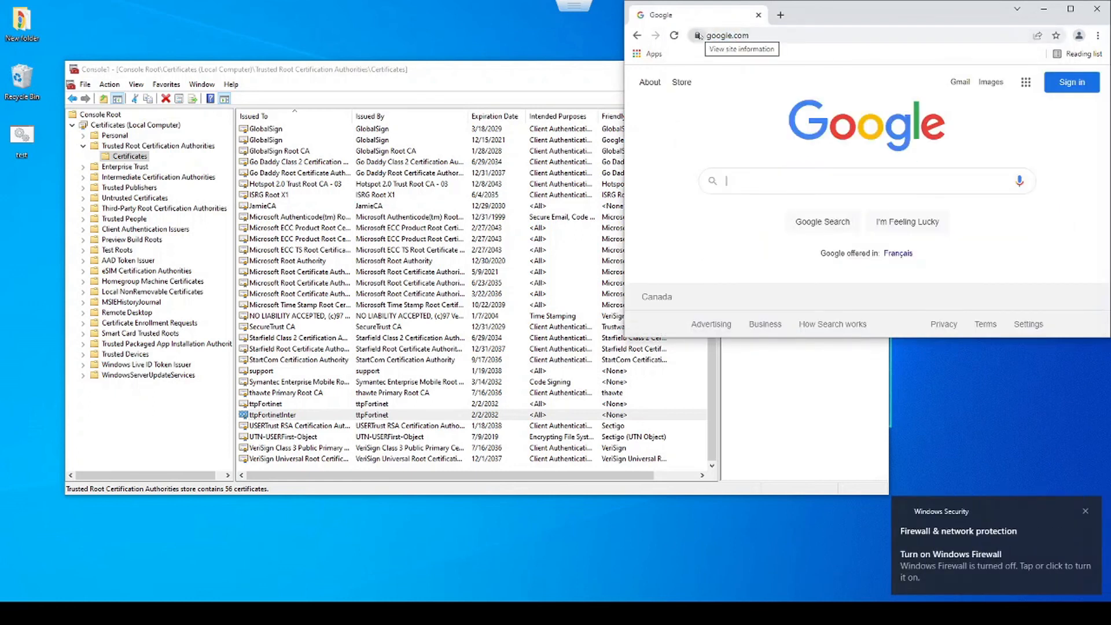
pyautogui.click(730, 86)
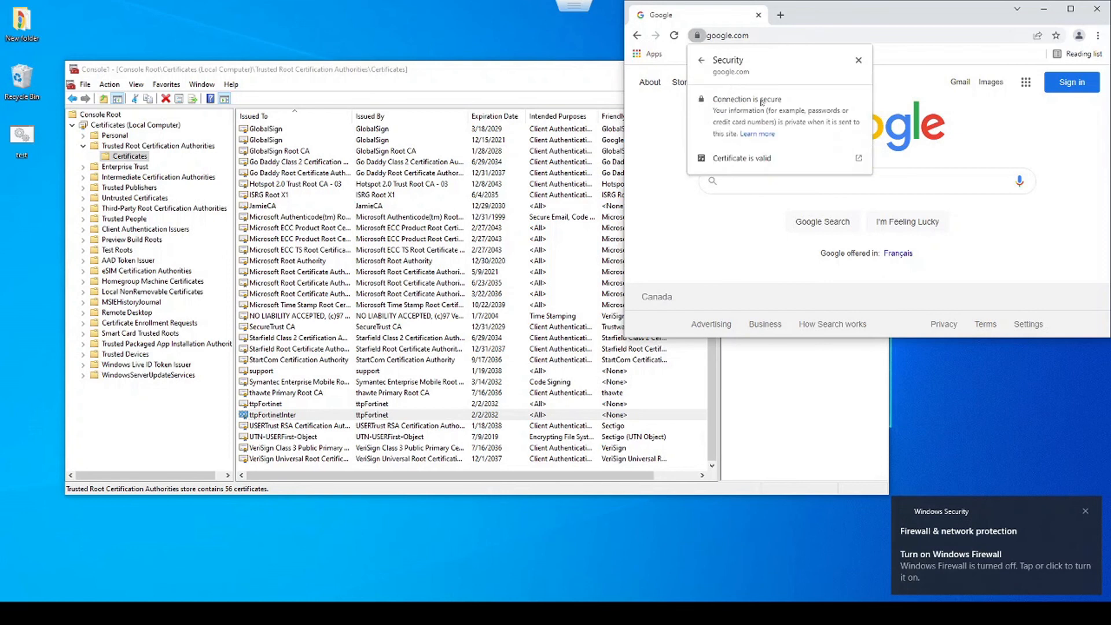
pyautogui.click(746, 158)
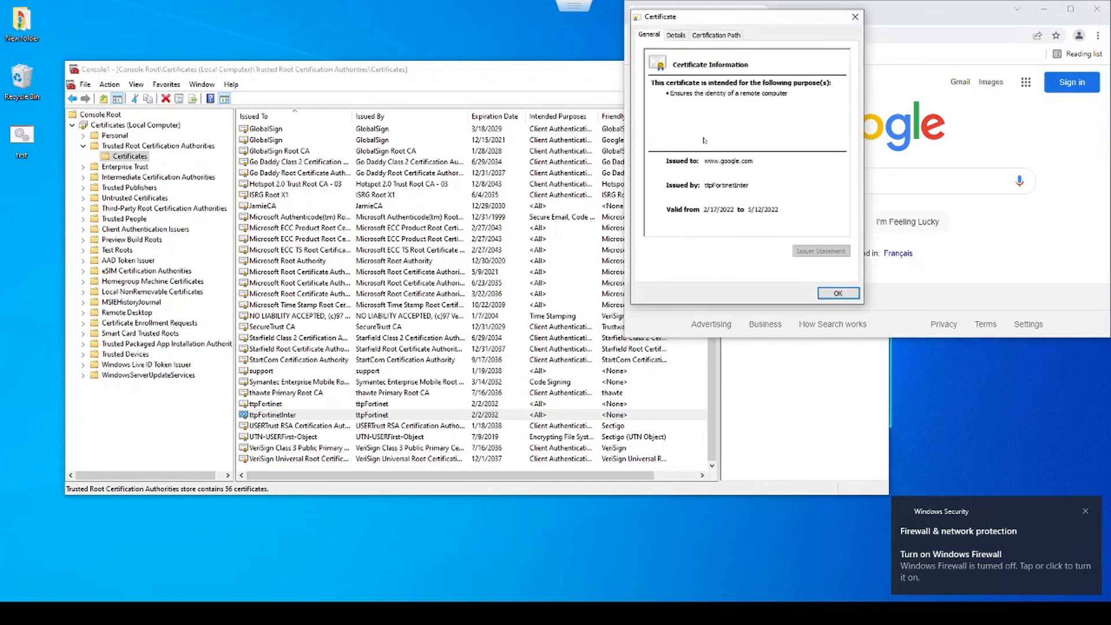